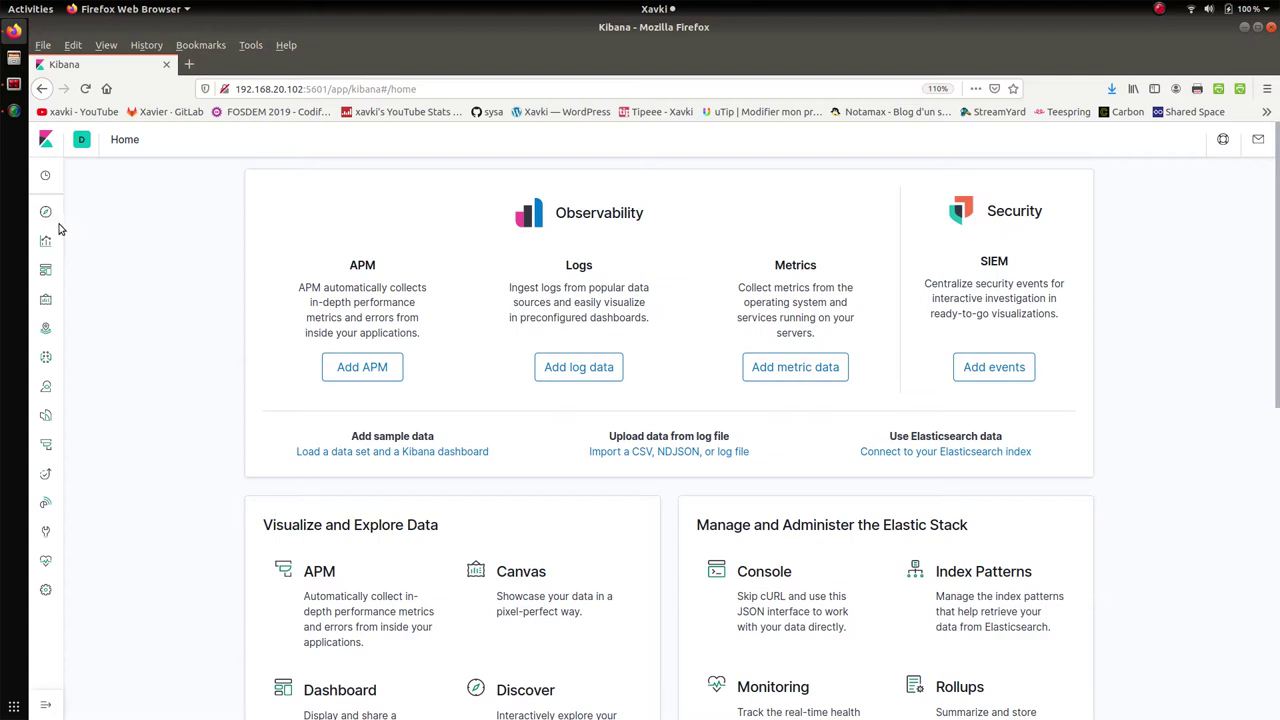
- Start creating a new Data Table visualization from the Visualize section
{"action": "left_click", "coordinate": [46, 707]}
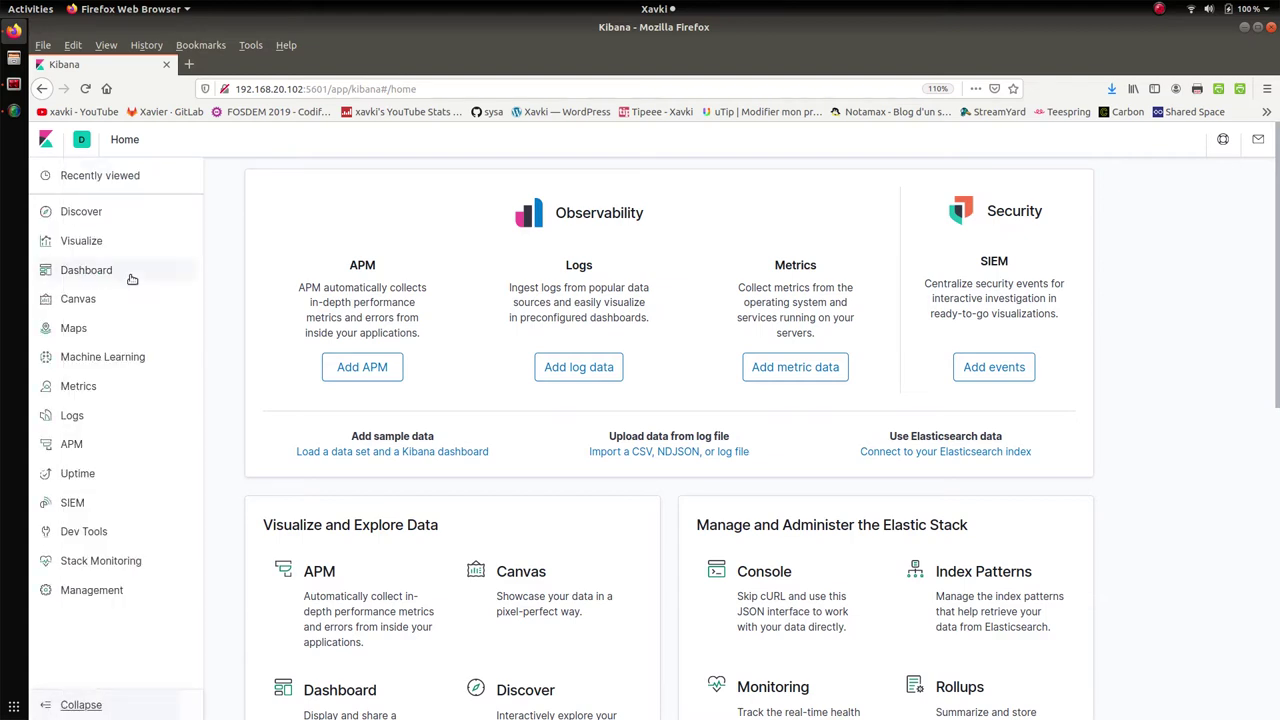
{"action": "left_click", "coordinate": [94, 244]}
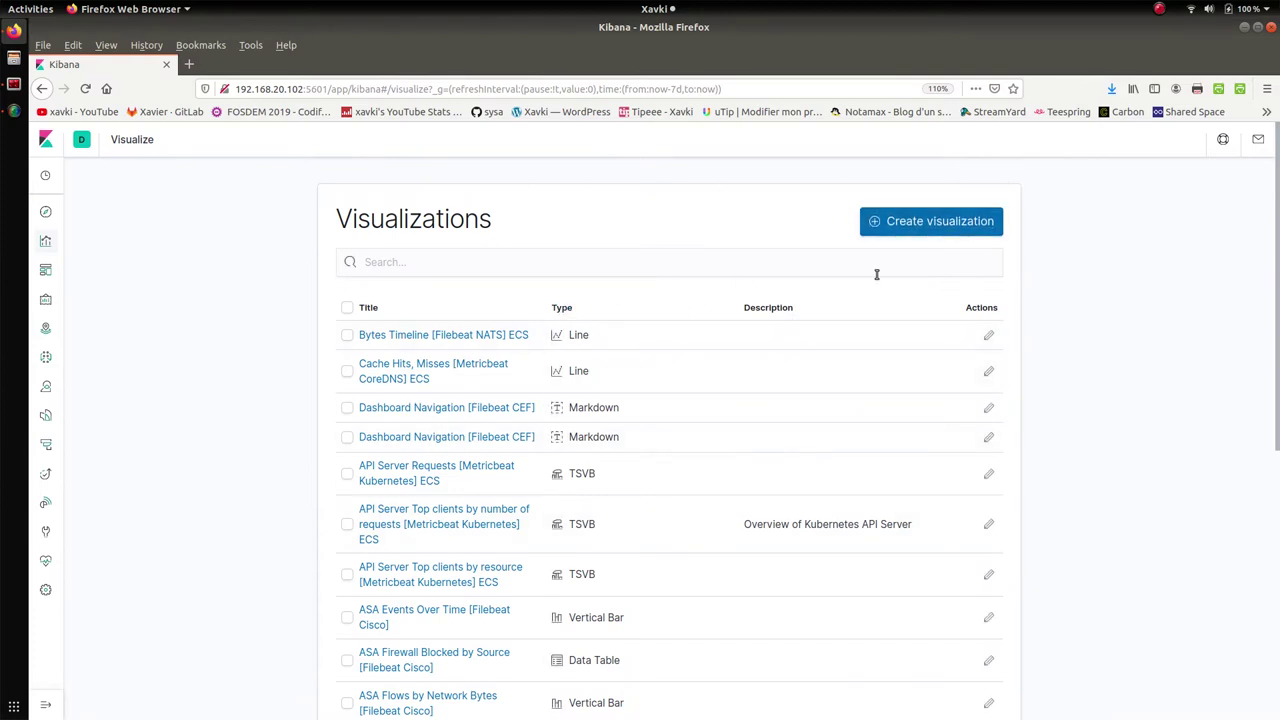
{"action": "left_click", "coordinate": [918, 223]}
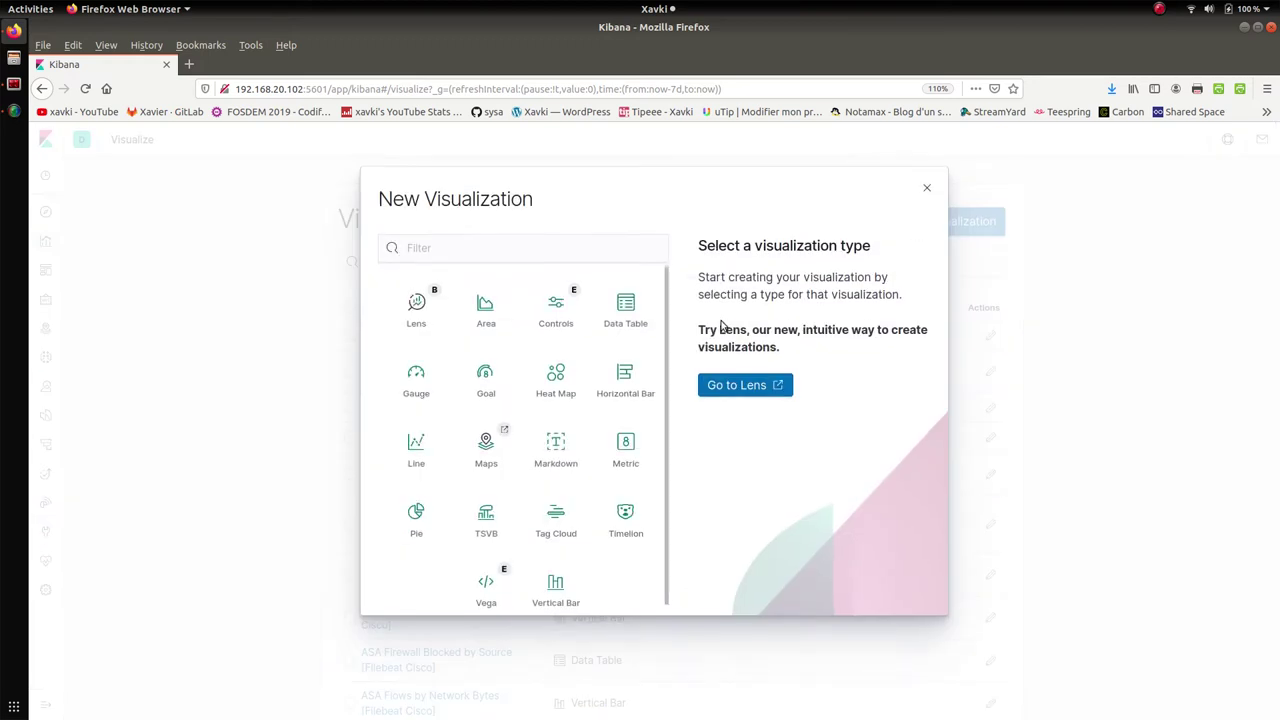
{"action": "left_click", "coordinate": [627, 301]}
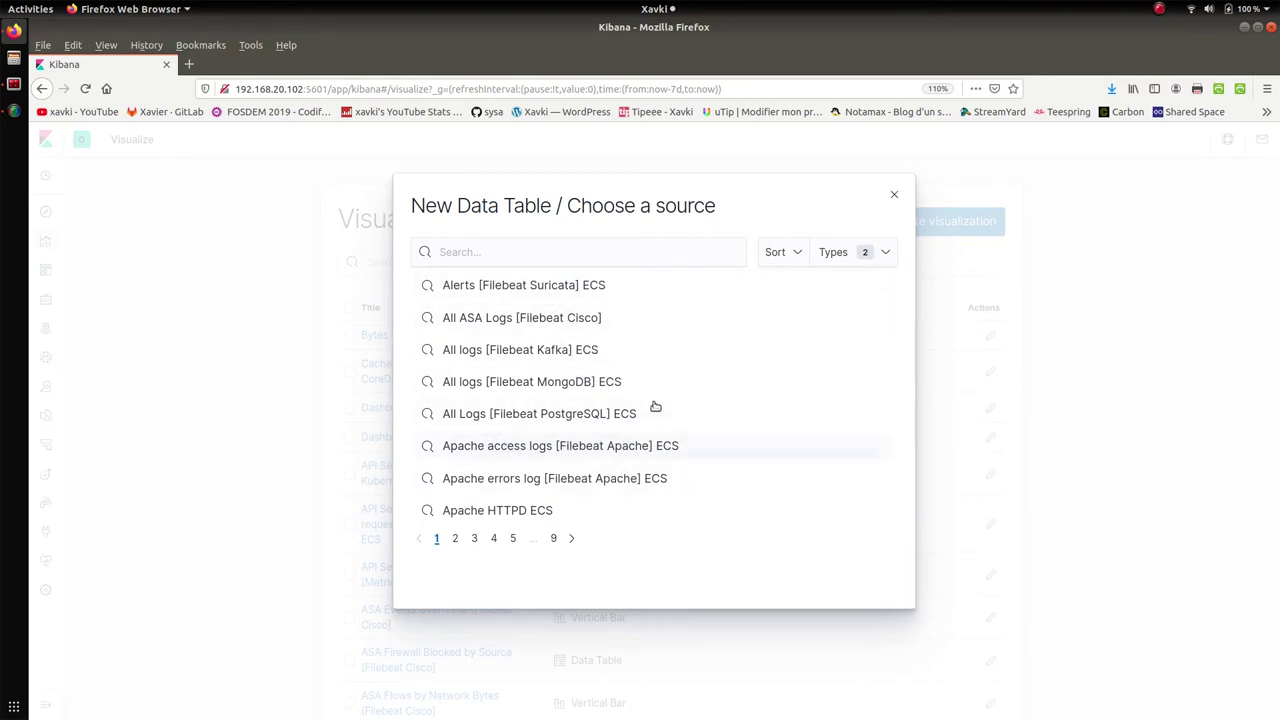
{"action": "left_click", "coordinate": [597, 254]}
{"action": "type", "text": "nginx"}
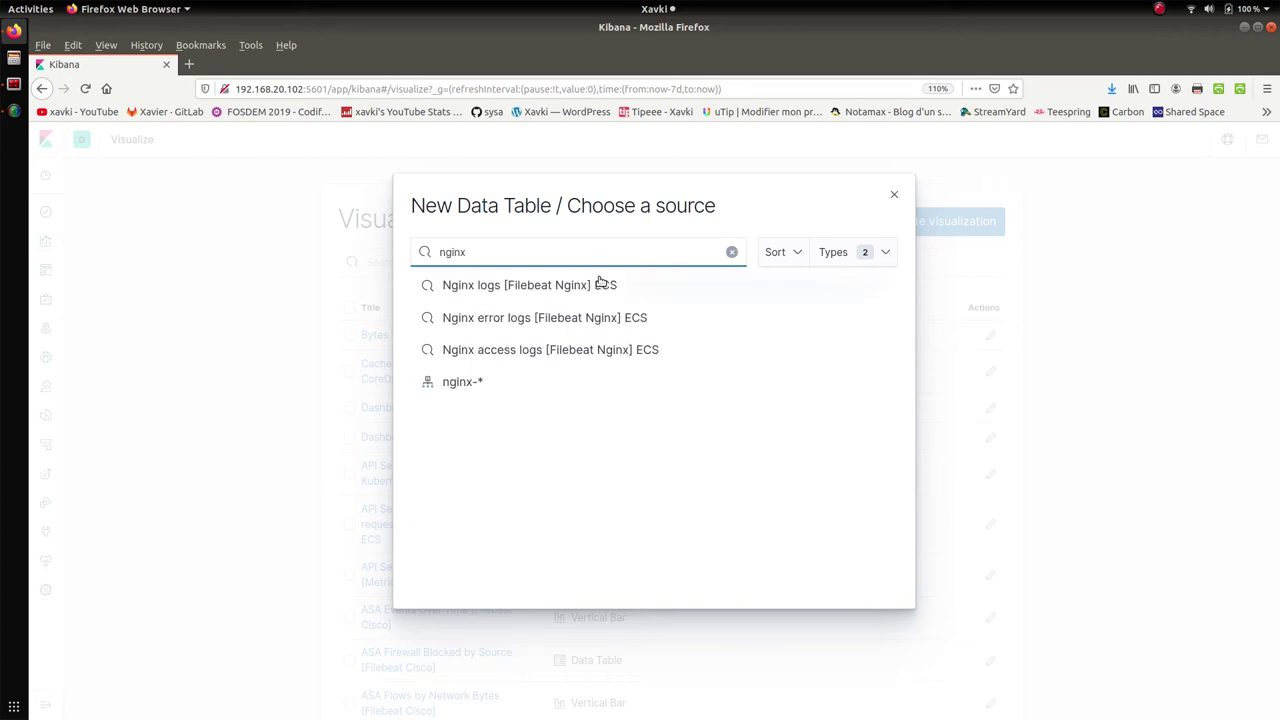
{"action": "left_click_drag", "start_coordinate": [611, 250], "coordinate": [432, 238]}
{"action": "key", "text": "BackSpace"}
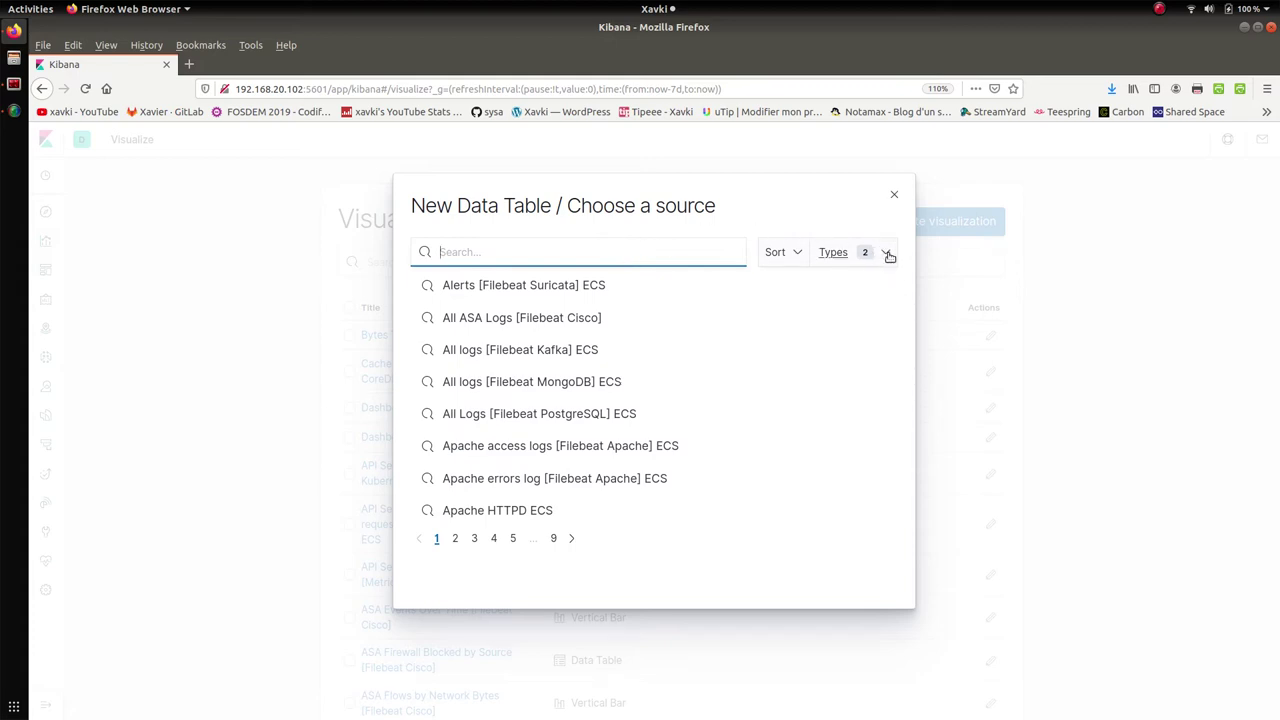
- Limit the source list to index patterns and choose kibana_sample_data_logs as the table's source
{"action": "left_click", "coordinate": [886, 254]}
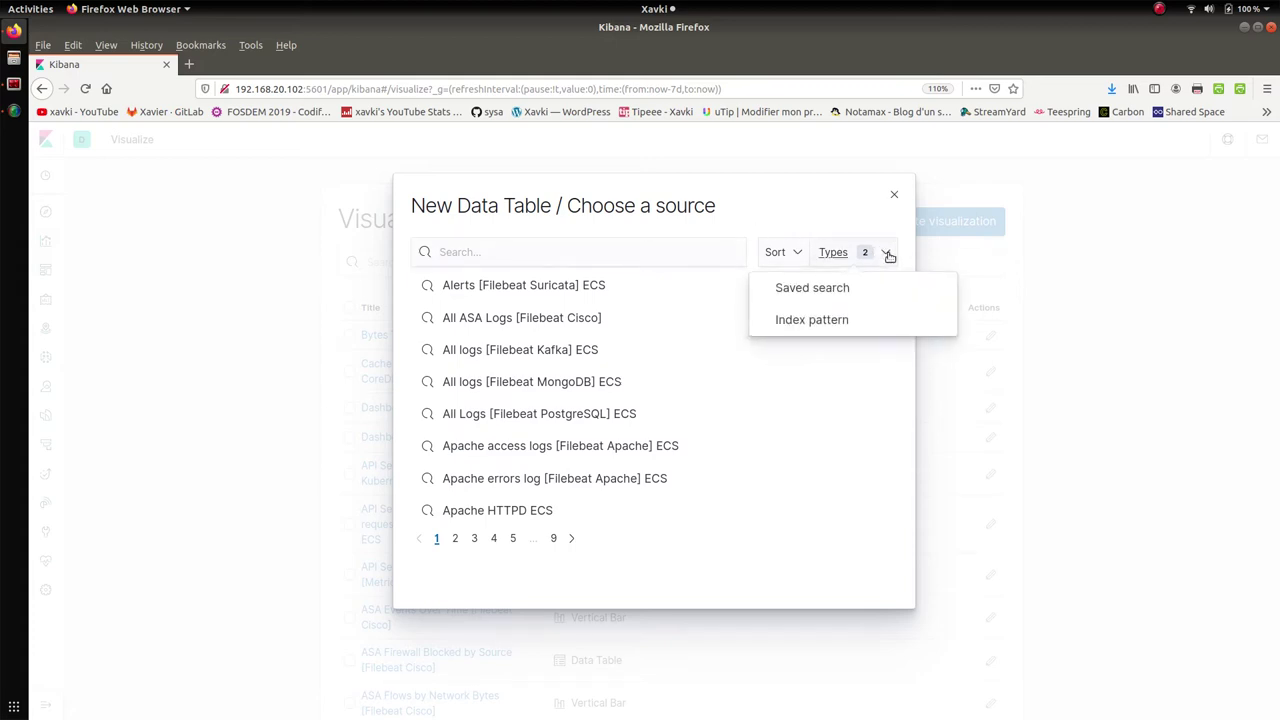
{"action": "left_click", "coordinate": [807, 328]}
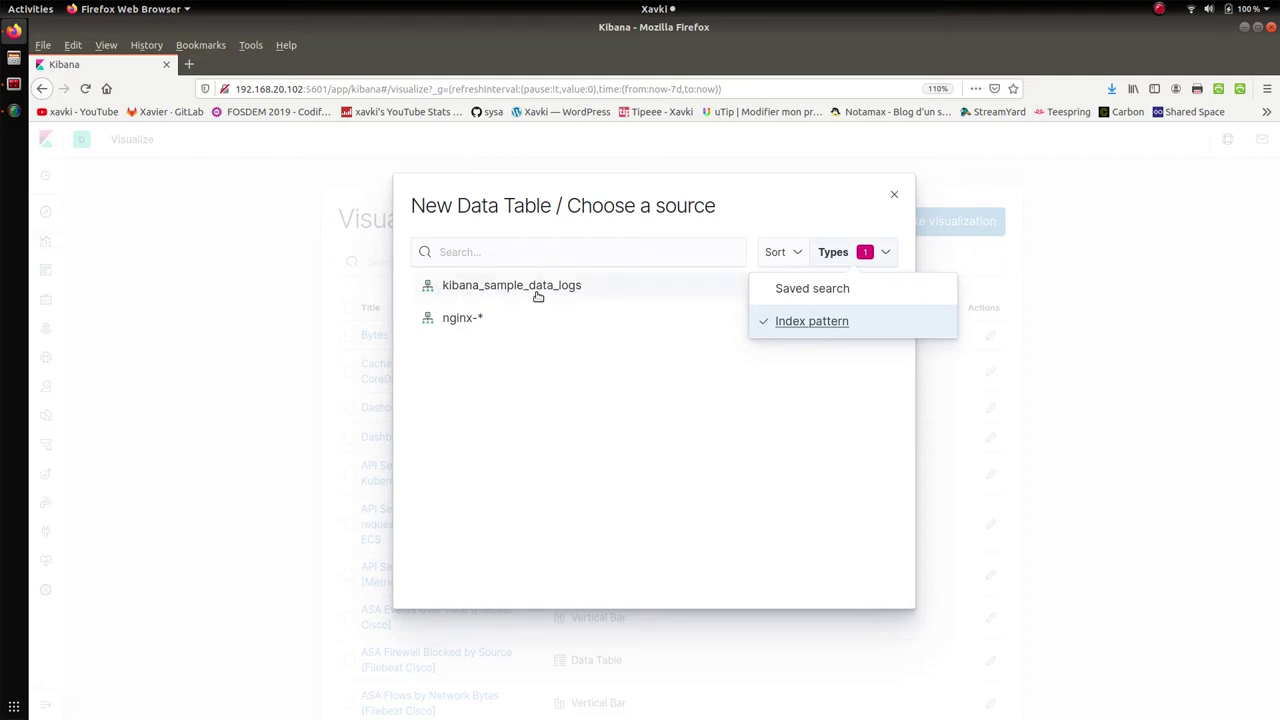
{"action": "left_click", "coordinate": [470, 287]}
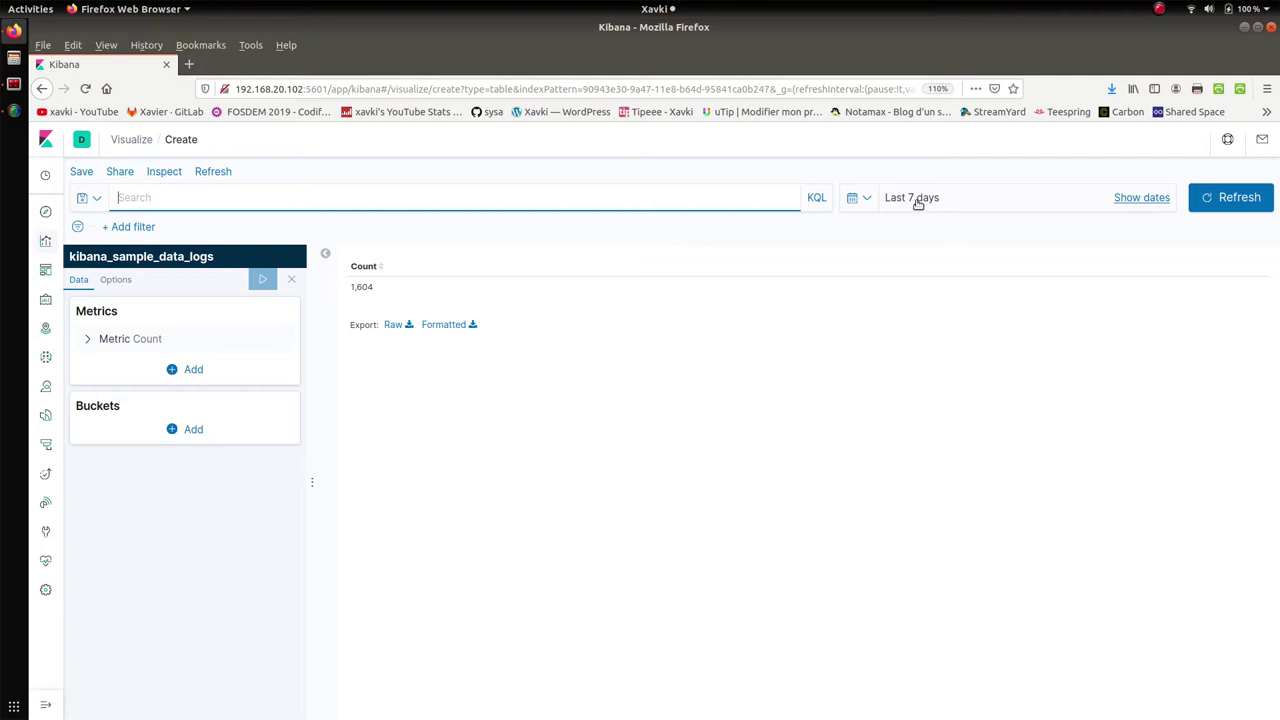
- Set the visualization's time range to Last 7 days from the commonly used ranges
{"action": "left_click", "coordinate": [864, 199]}
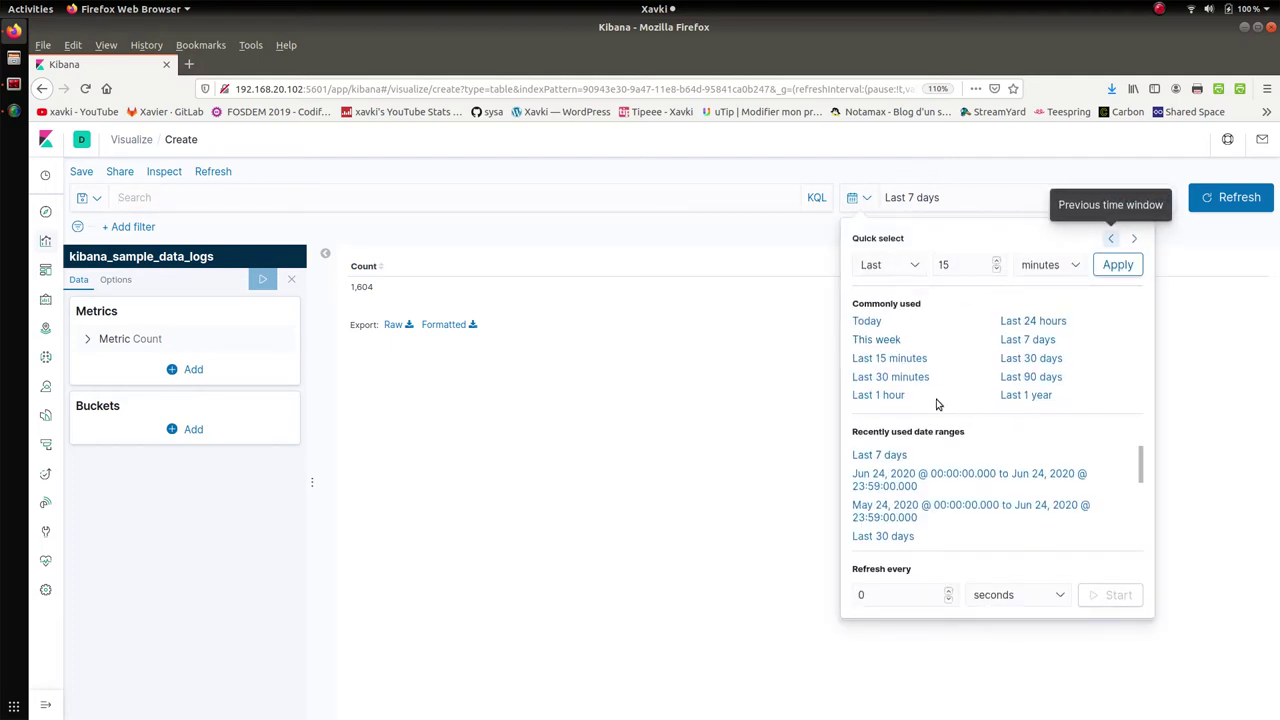
{"action": "left_click", "coordinate": [742, 243]}
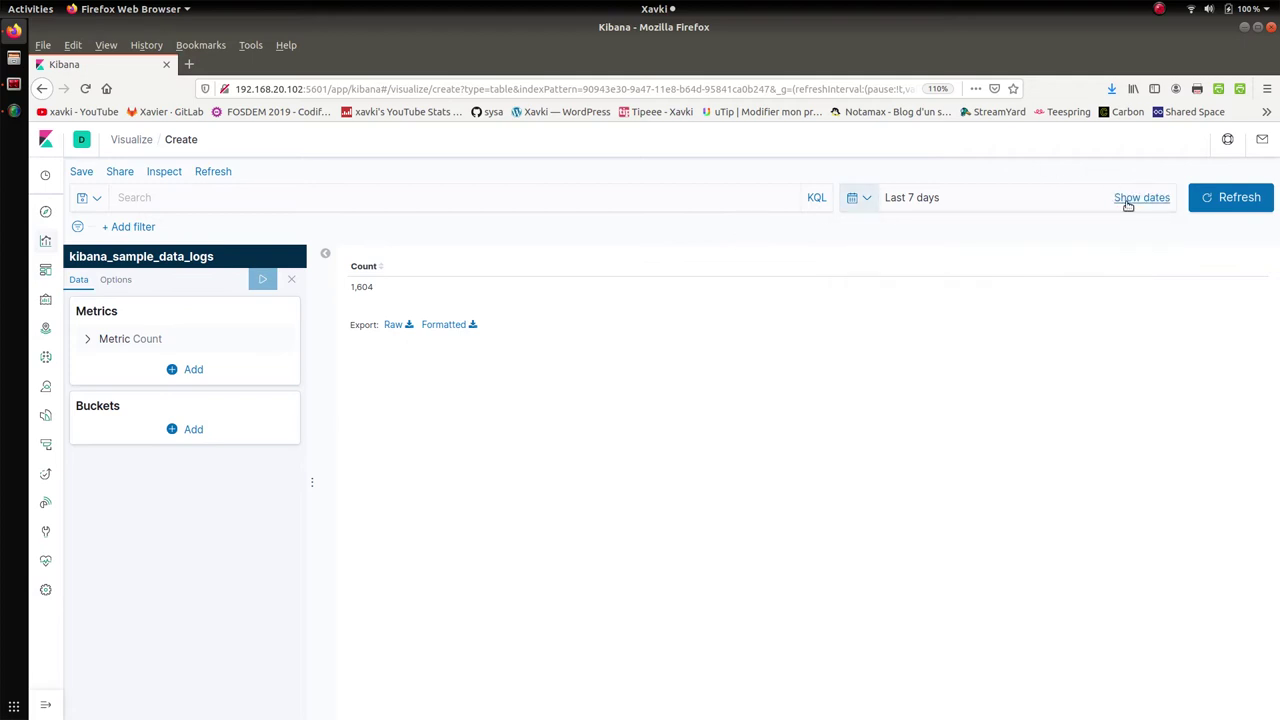
{"action": "left_click", "coordinate": [1125, 197]}
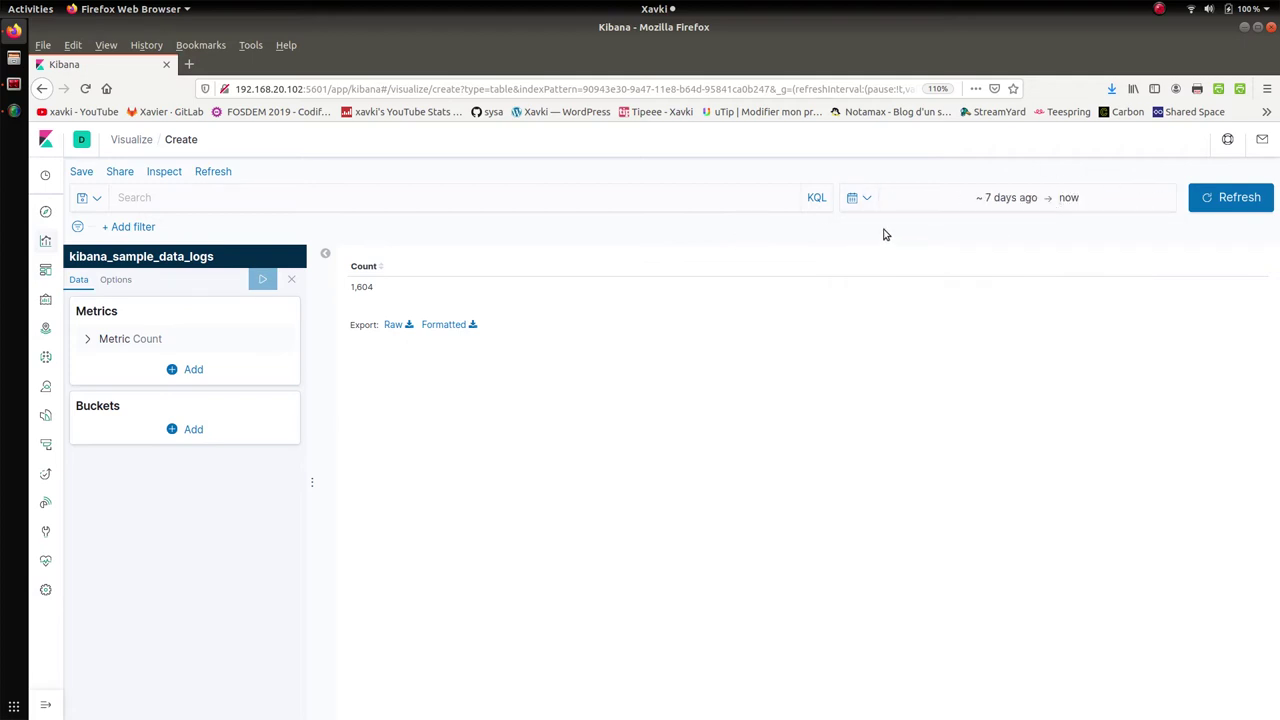
{"action": "left_click", "coordinate": [858, 198]}
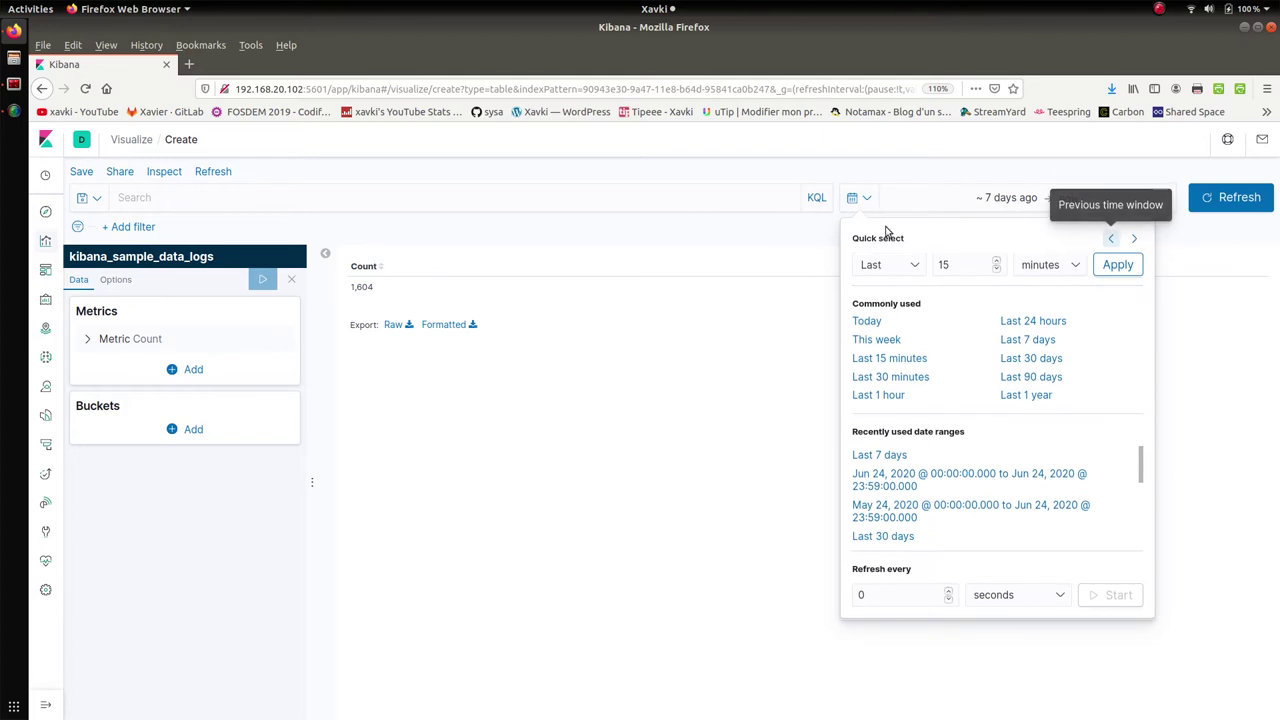
{"action": "left_click", "coordinate": [1025, 340]}
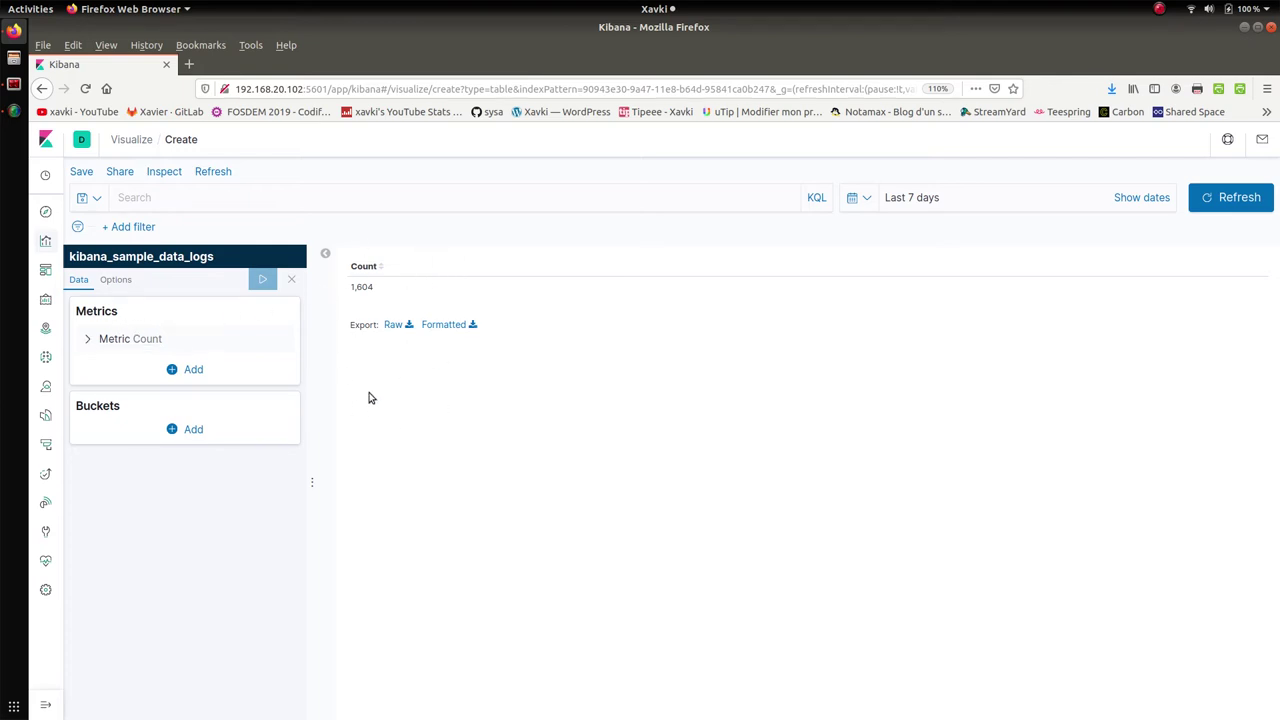
{"action": "left_click", "coordinate": [88, 339]}
{"action": "left_click", "coordinate": [183, 386]}
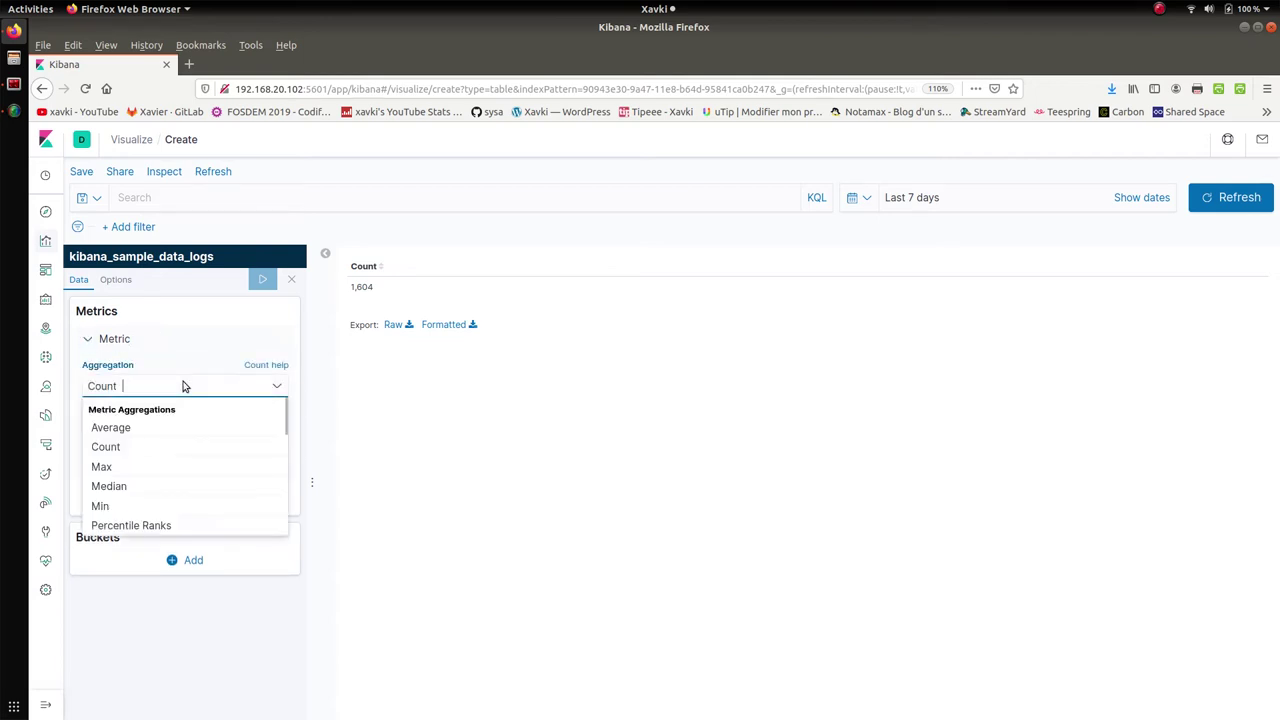
{"action": "left_click", "coordinate": [108, 428]}
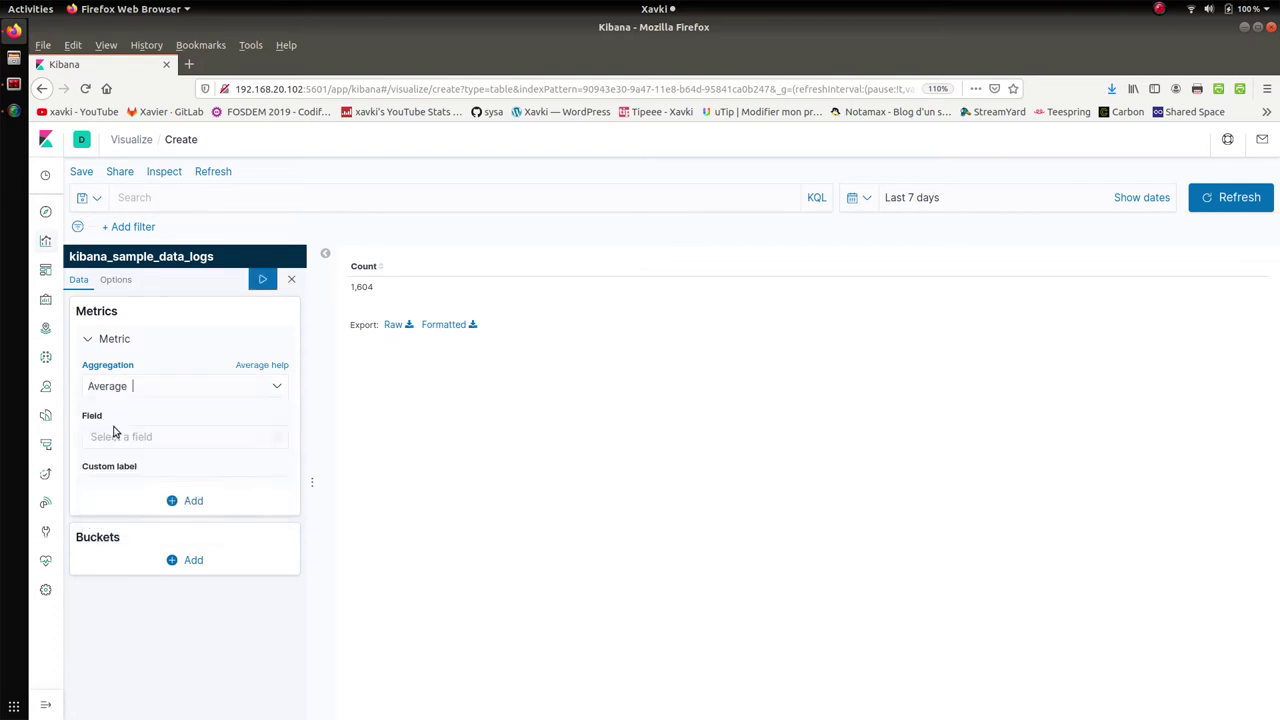
{"action": "left_click", "coordinate": [197, 437]}
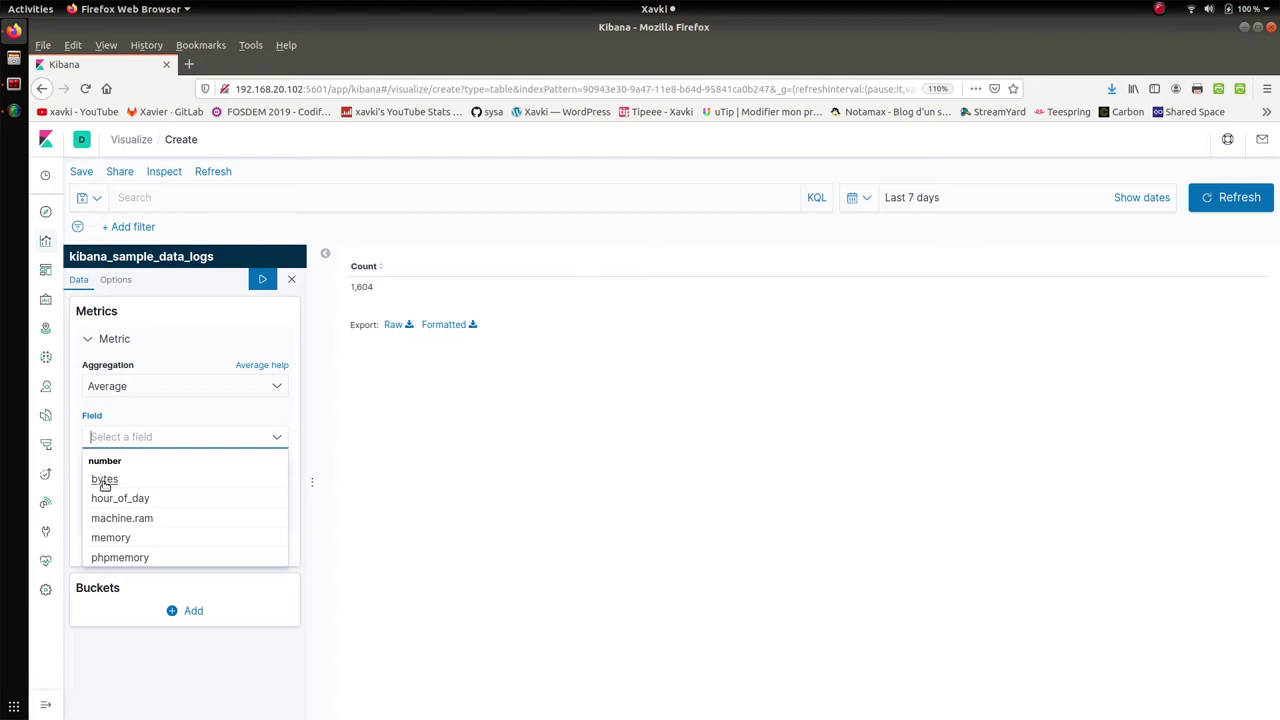
{"action": "left_click", "coordinate": [142, 418]}
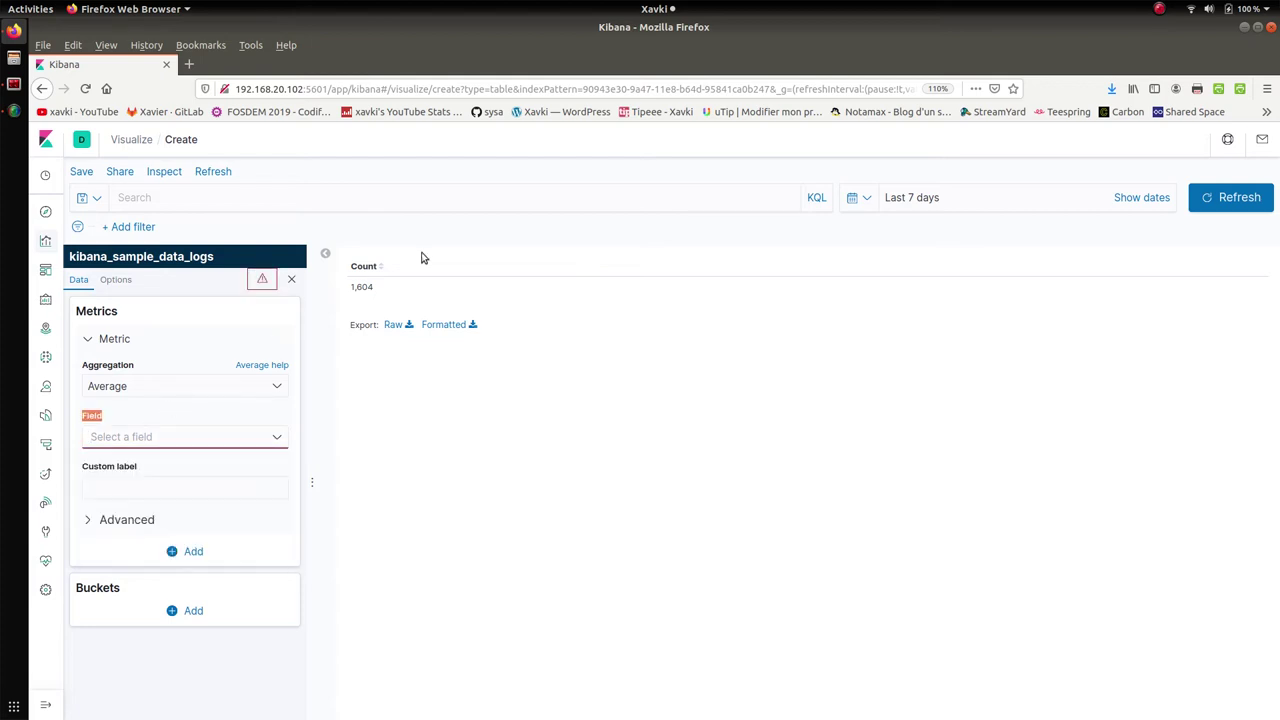
{"action": "left_click", "coordinate": [203, 386]}
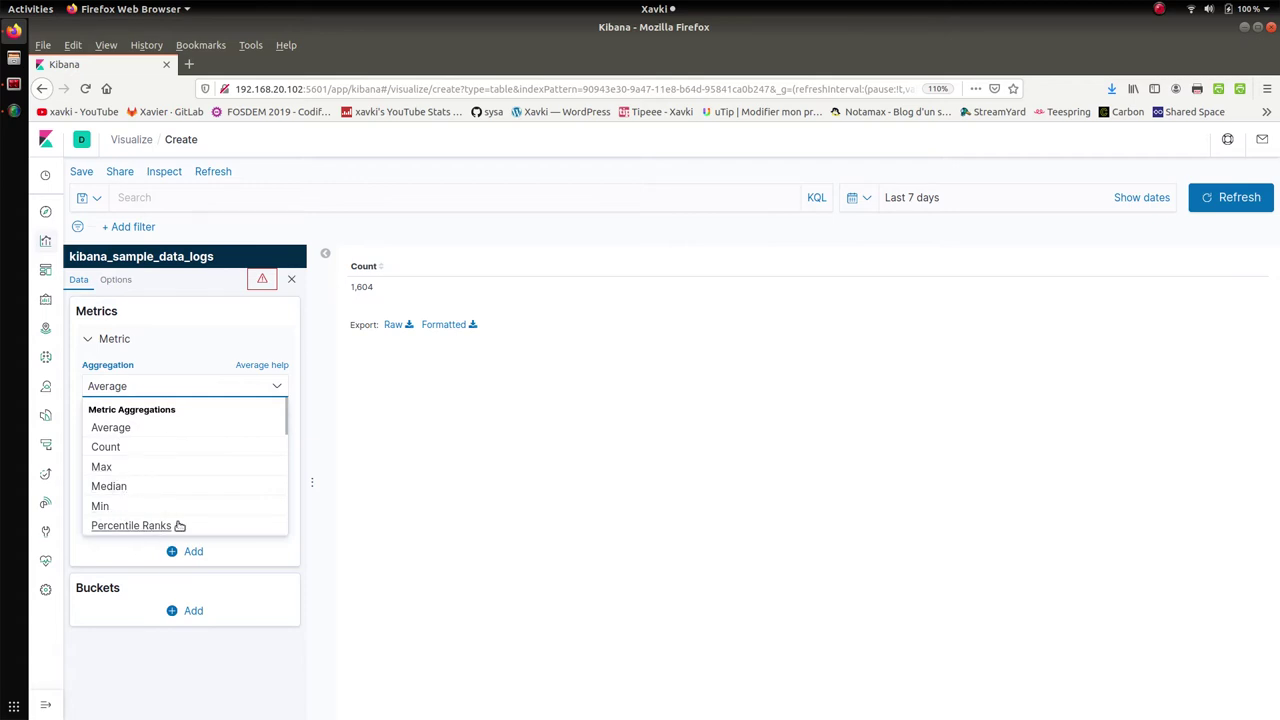
{"action": "left_click", "coordinate": [126, 450]}
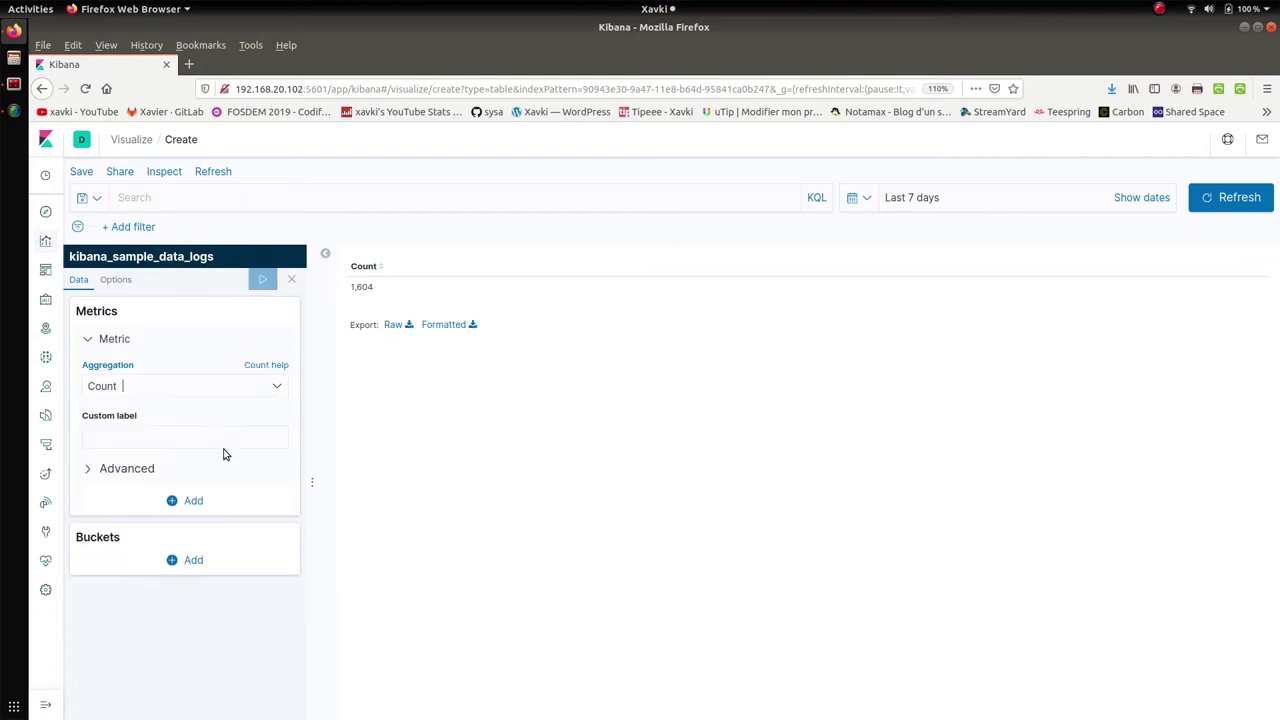
- Examine the advanced JSON input setting of the Count metric, and collapse the metric's settings
{"action": "left_click", "coordinate": [120, 468]}
{"action": "left_click", "coordinate": [150, 526]}
{"action": "mouse_move", "coordinate": [138, 491]}
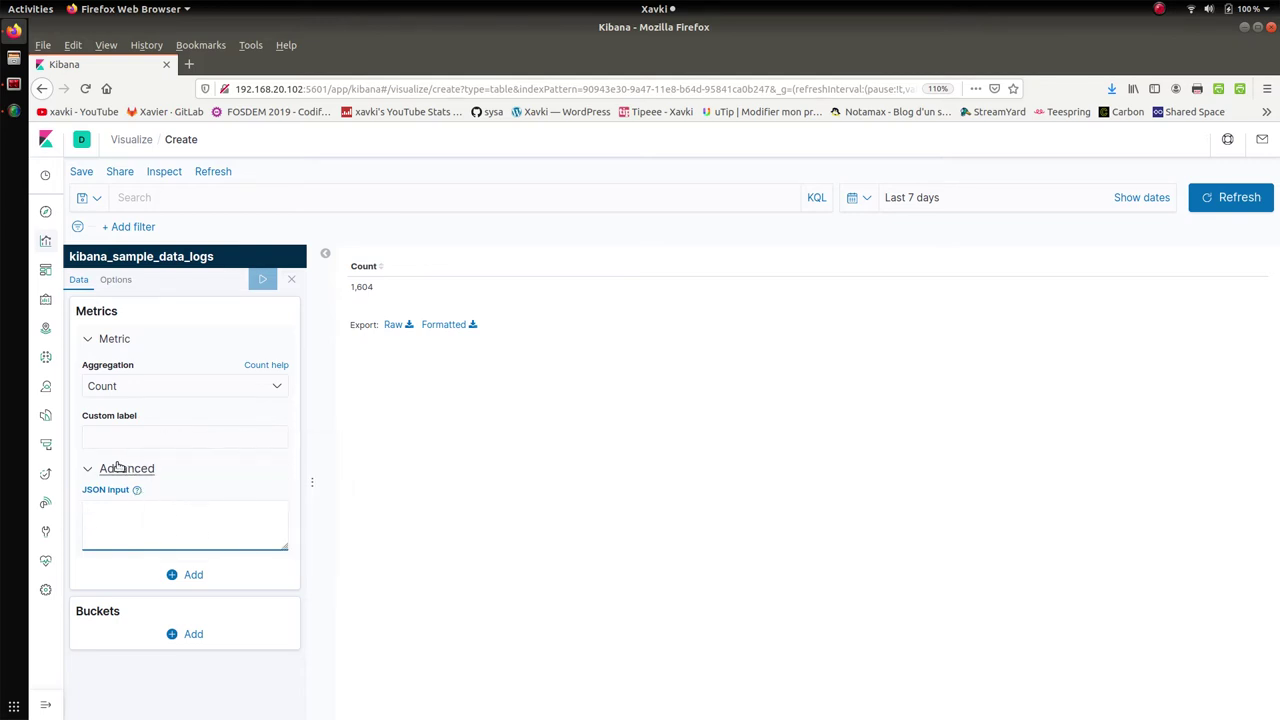
{"action": "left_click", "coordinate": [127, 469]}
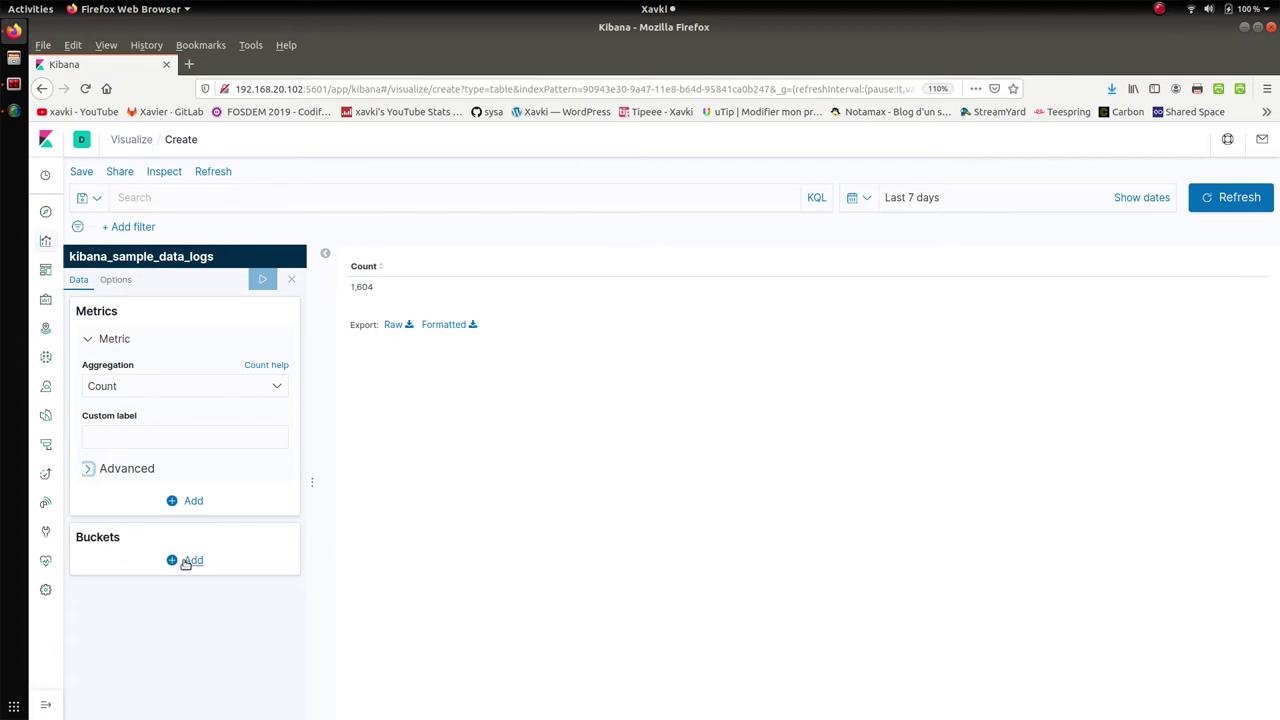
{"action": "left_click", "coordinate": [92, 341]}
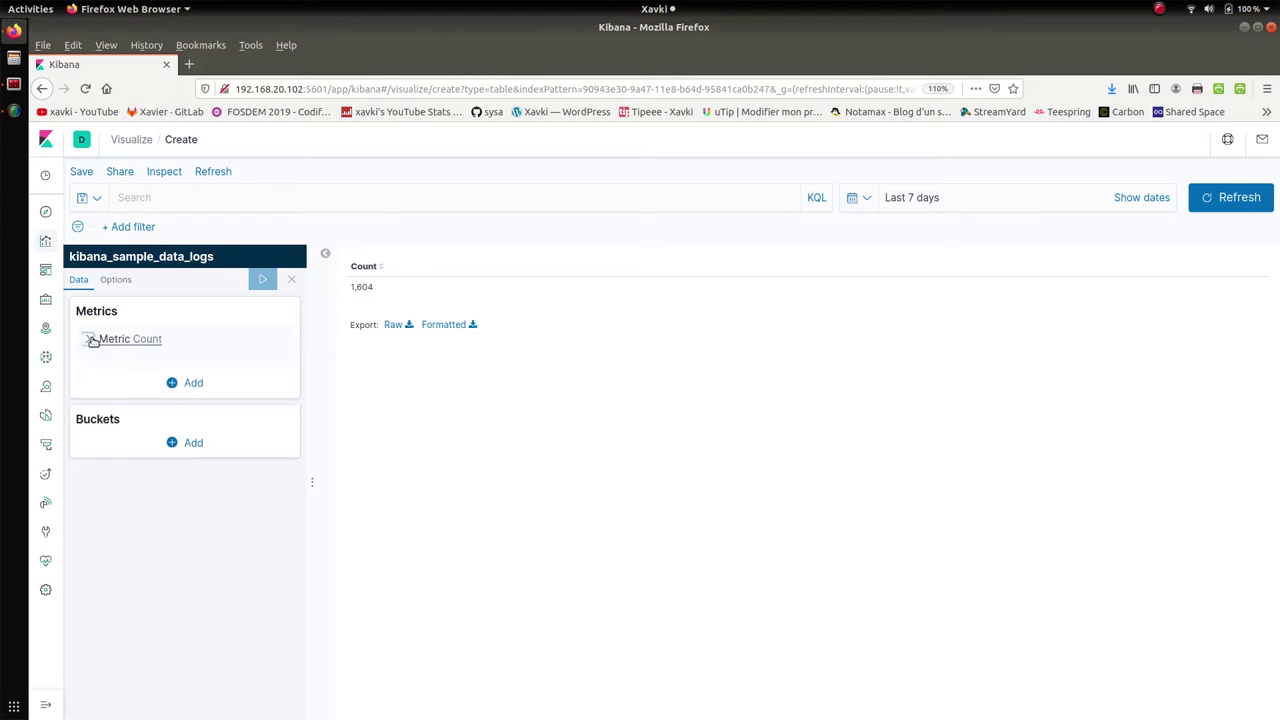
- Add a Split table bucket and set its aggregation to Terms
{"action": "left_click", "coordinate": [192, 430]}
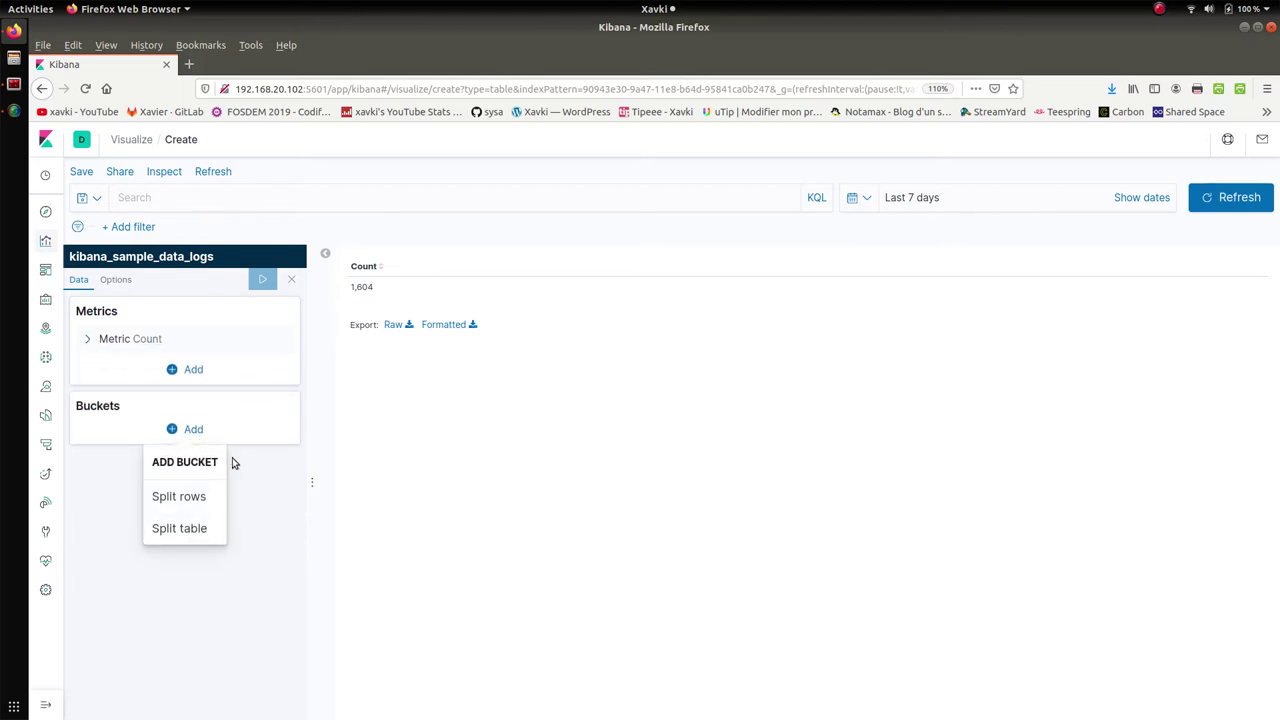
{"action": "left_click", "coordinate": [182, 529]}
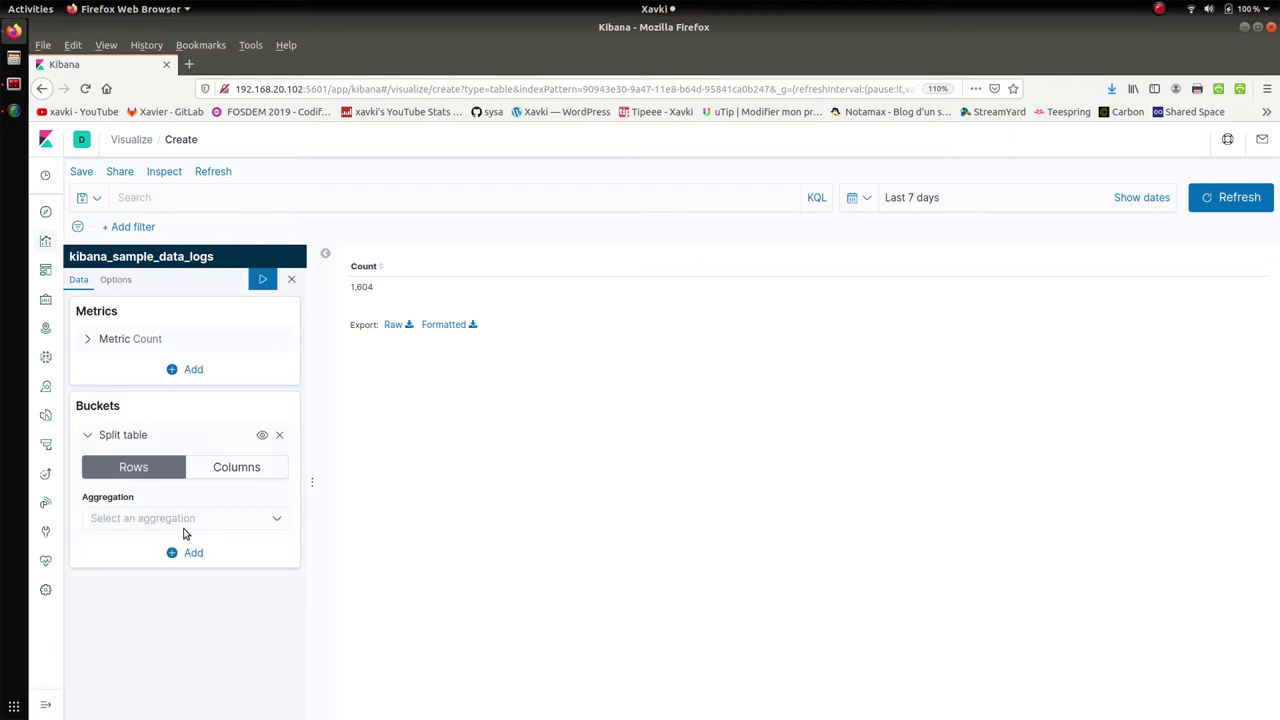
{"action": "left_click", "coordinate": [224, 527]}
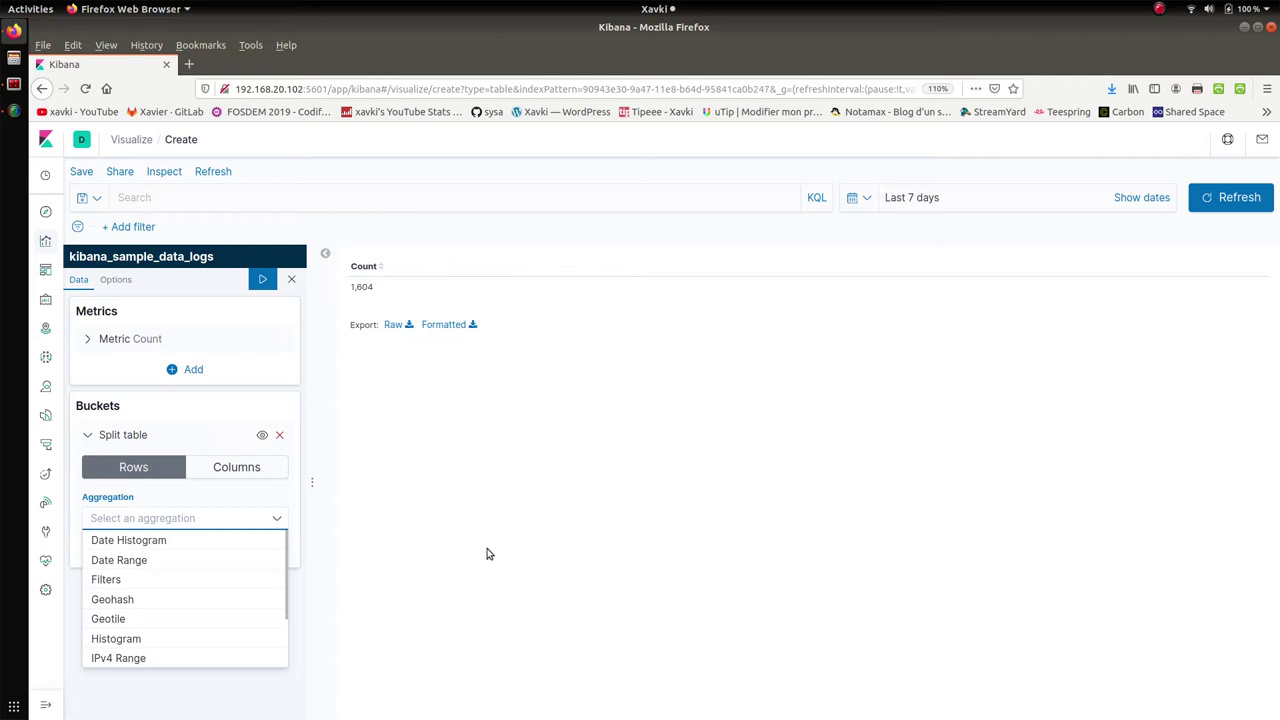
{"action": "left_click", "coordinate": [219, 498]}
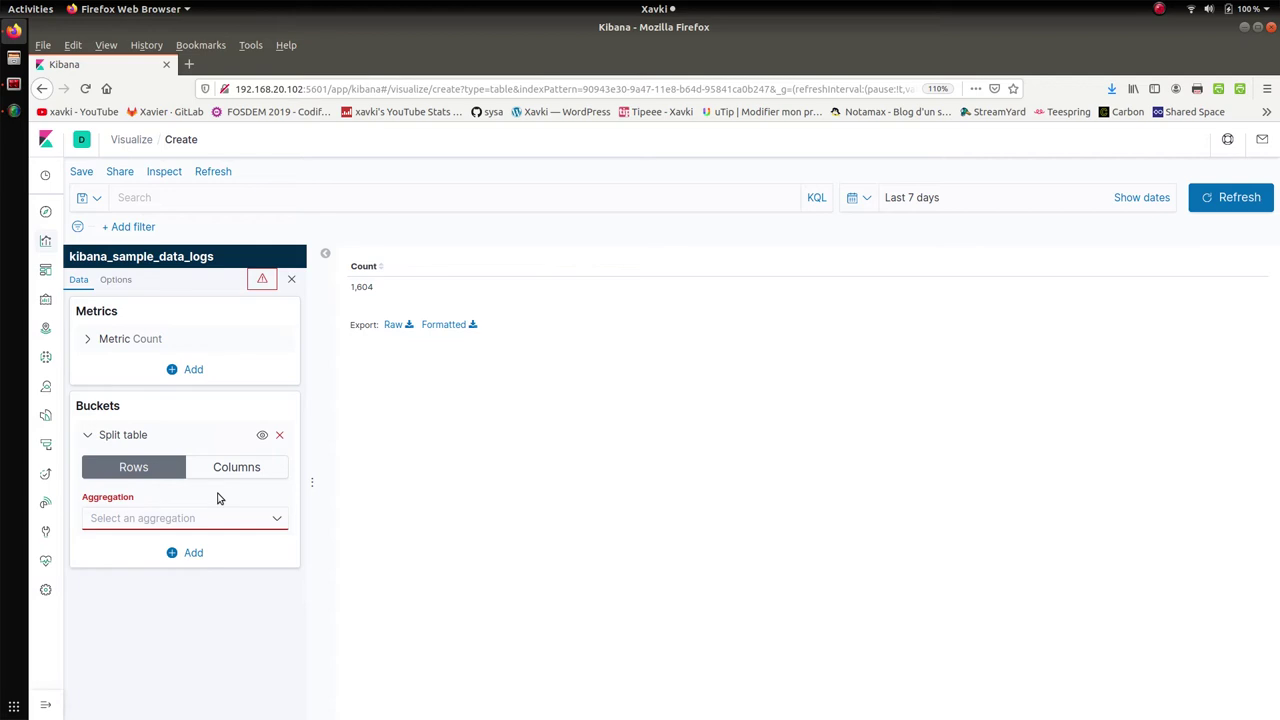
{"action": "left_click", "coordinate": [229, 518]}
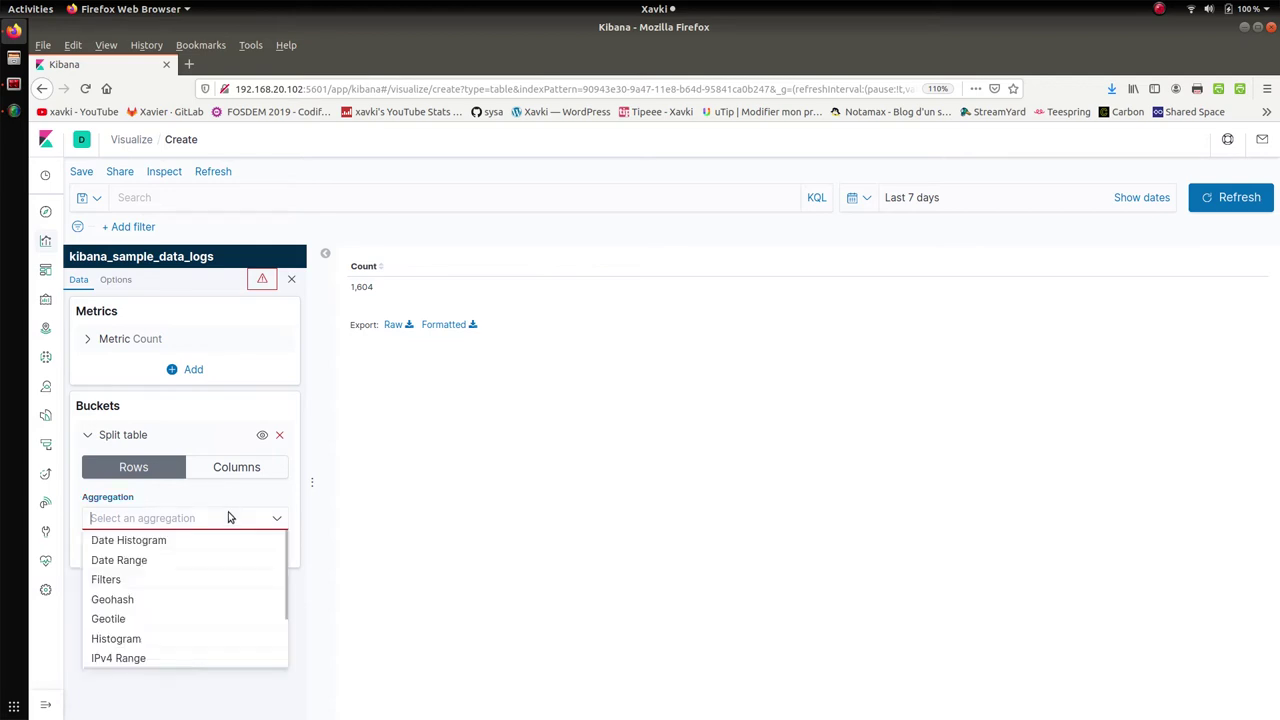
{"action": "left_click", "coordinate": [207, 502]}
{"action": "left_click", "coordinate": [215, 518]}
{"action": "type", "text": "term"}
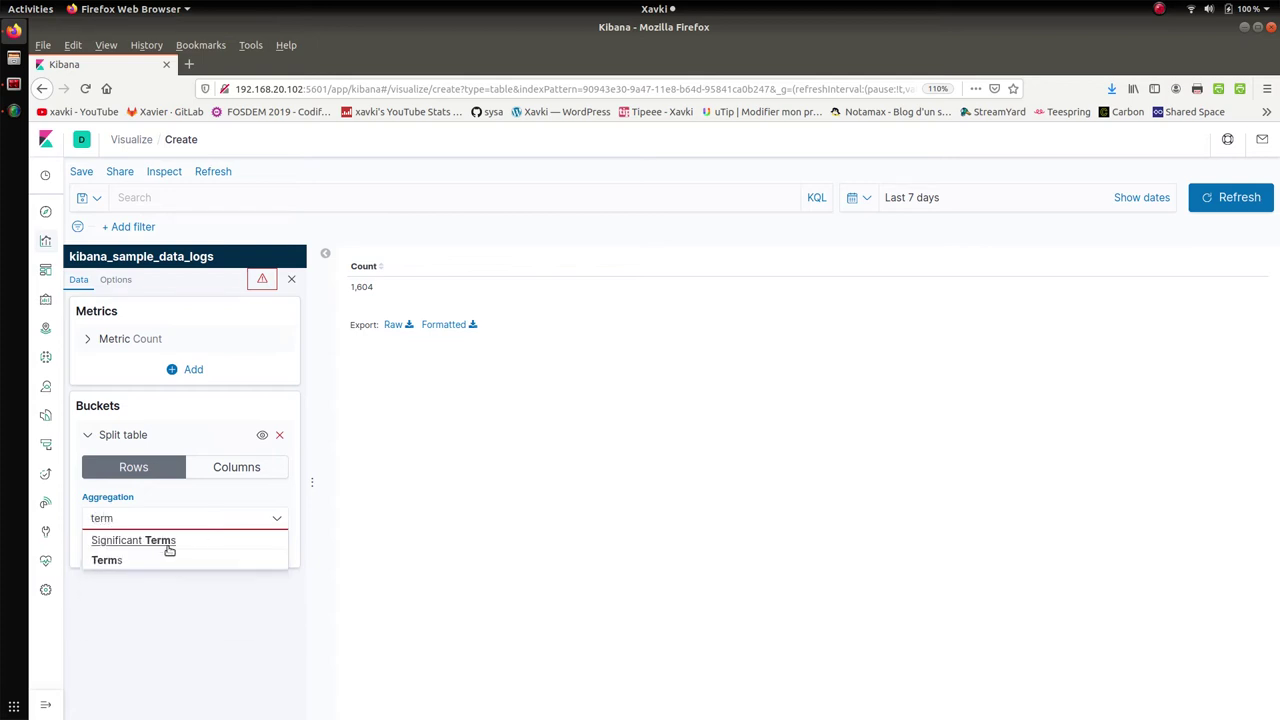
{"action": "left_click", "coordinate": [108, 561]}
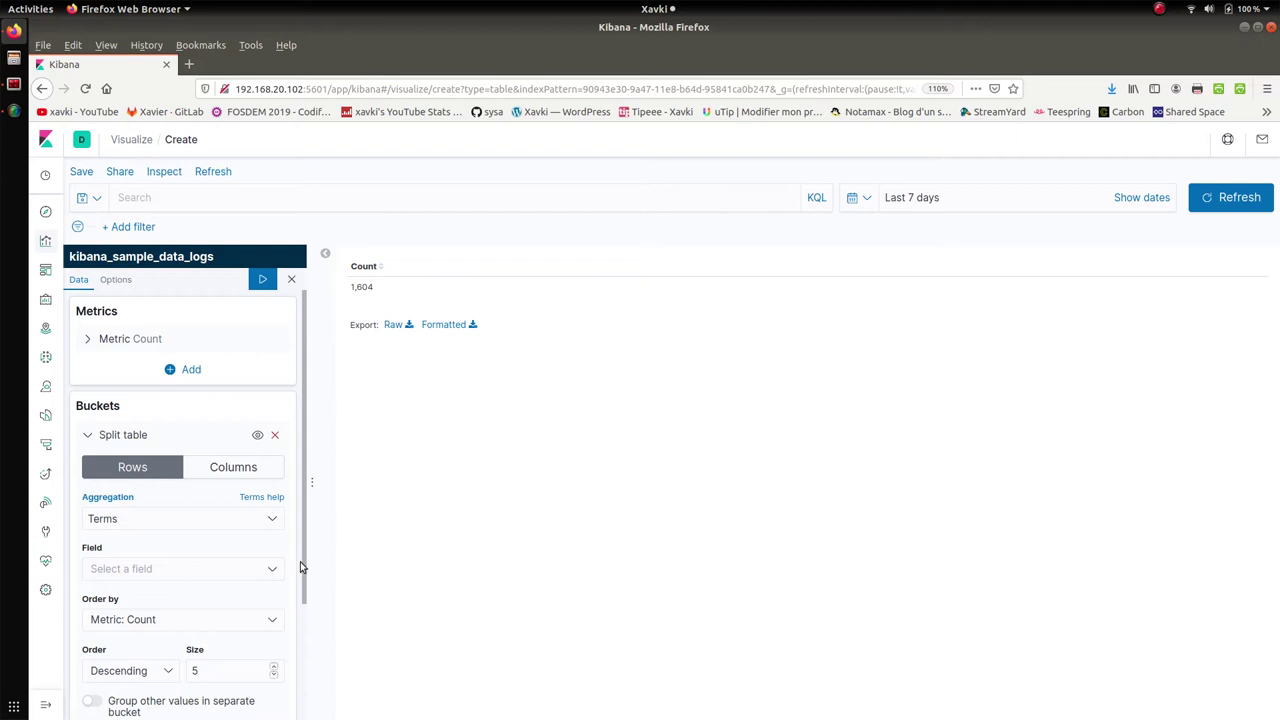
- Set the field of the Split table bucket to machine.os.keyword
{"action": "left_click", "coordinate": [223, 572]}
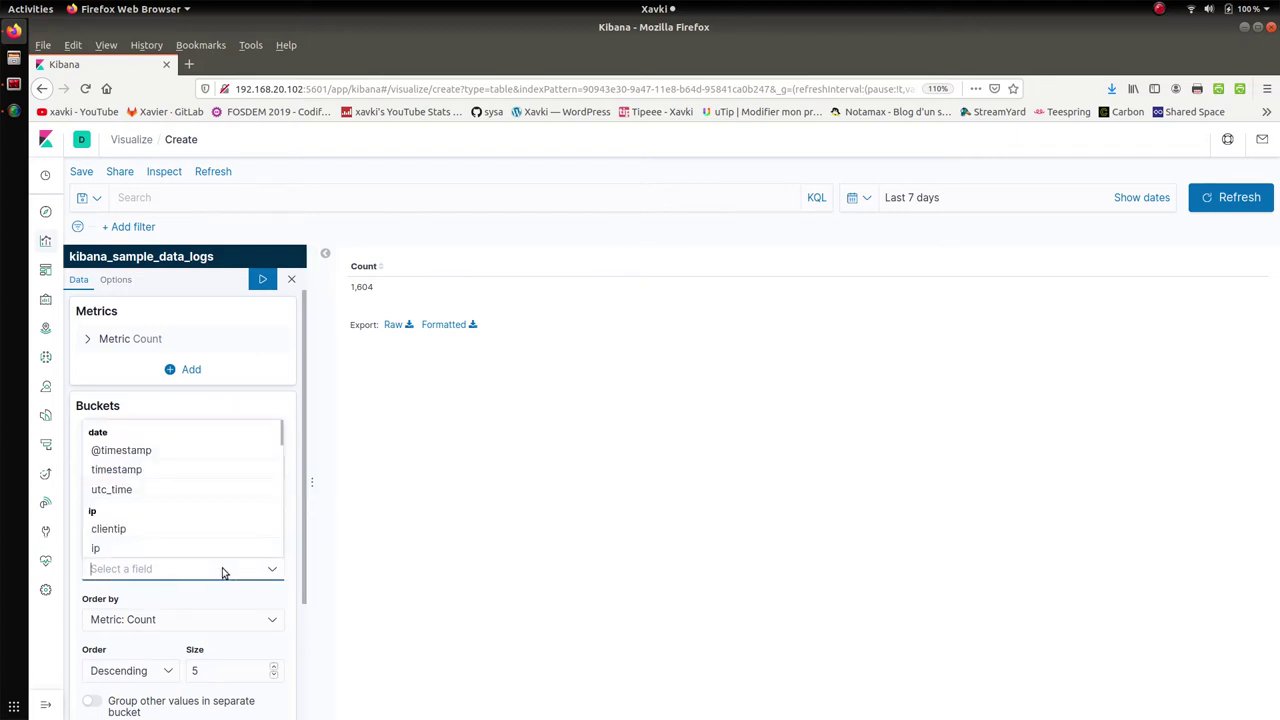
{"action": "type", "text": "ma"}
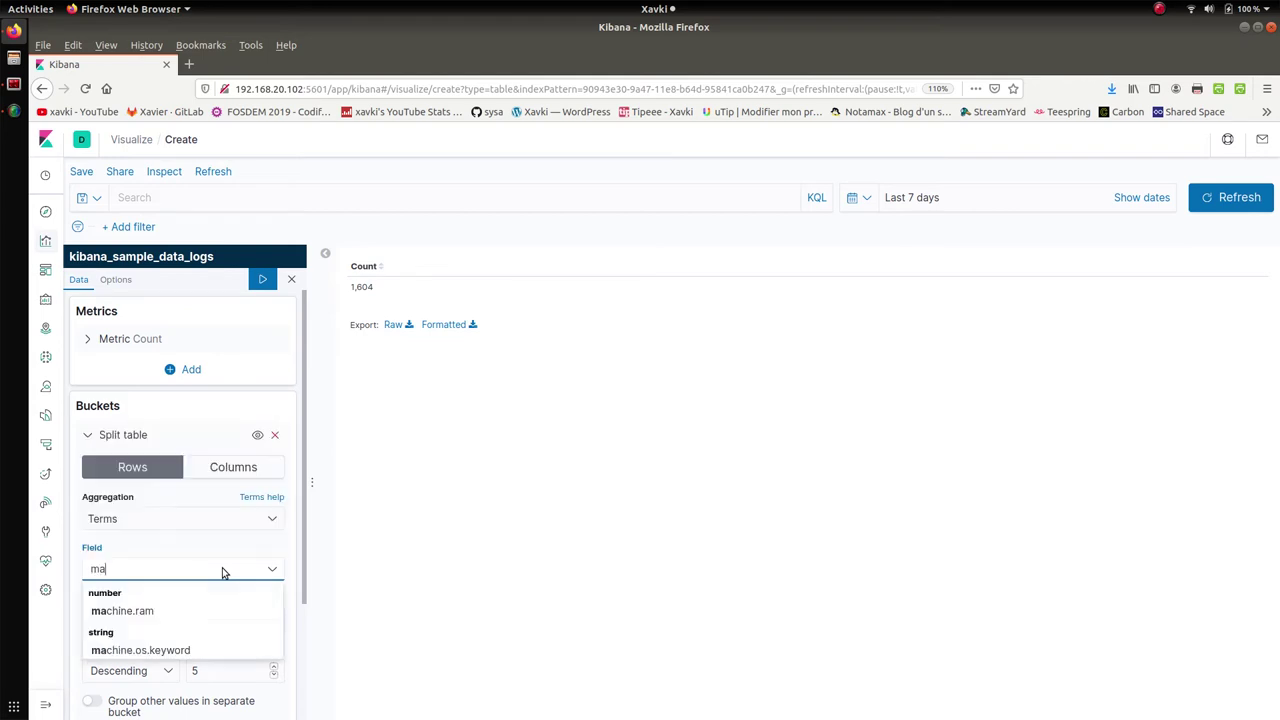
{"action": "left_click", "coordinate": [171, 654]}
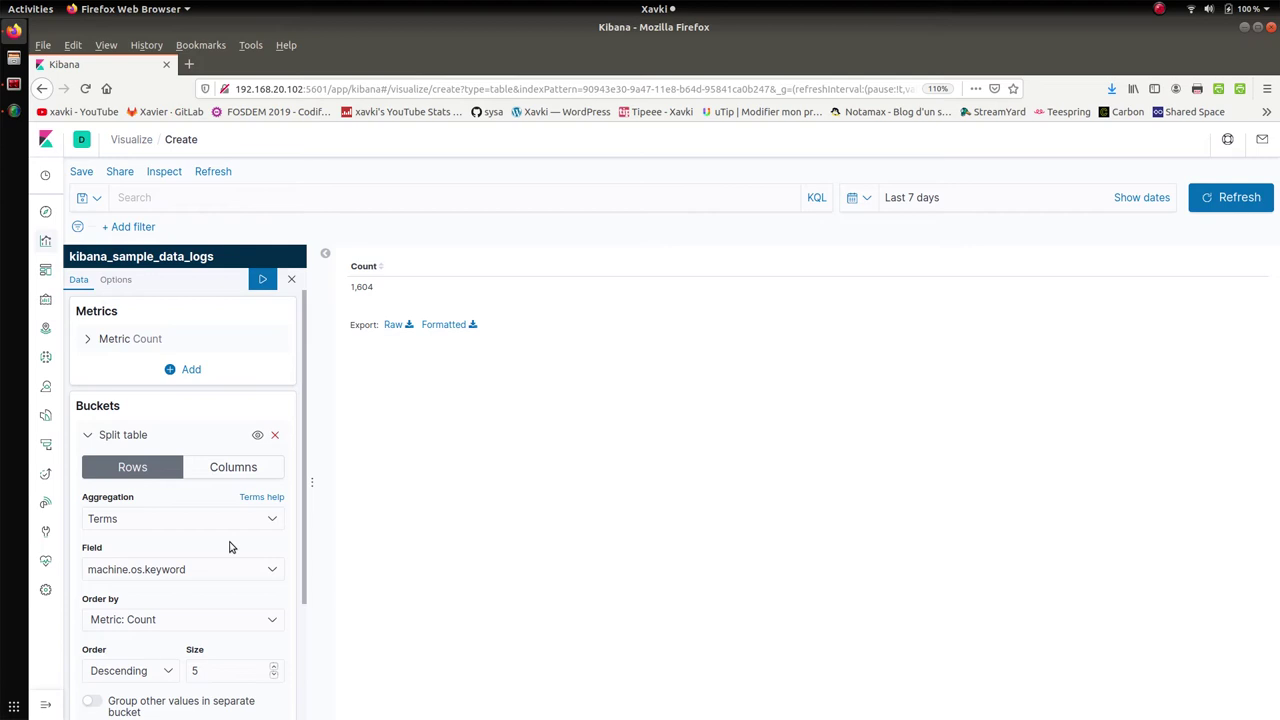
- Examine the Order by choices and the advanced settings of the Split table bucket, leaving them as they are
{"action": "left_click_drag", "start_coordinate": [306, 543], "coordinate": [312, 616]}
{"action": "scroll", "coordinate": [258, 559], "scroll_direction": "down", "scroll_amount": 1}
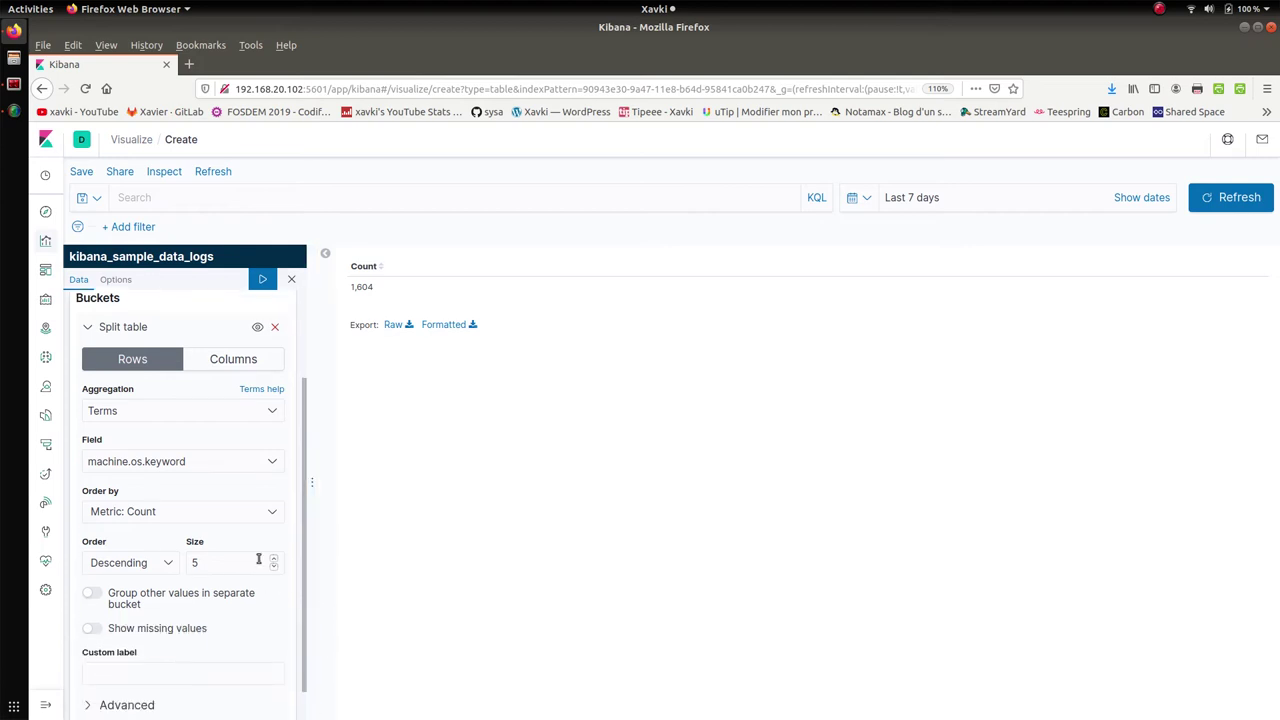
{"action": "left_click", "coordinate": [240, 518]}
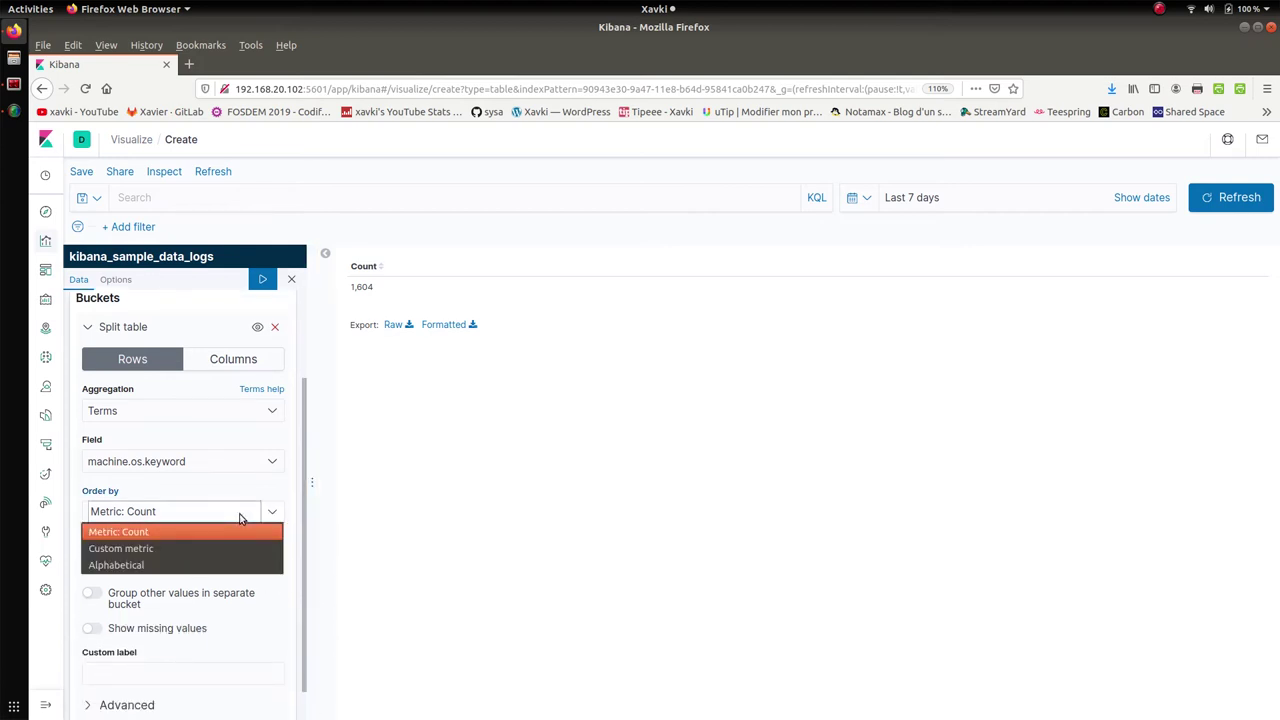
{"action": "left_click", "coordinate": [240, 518]}
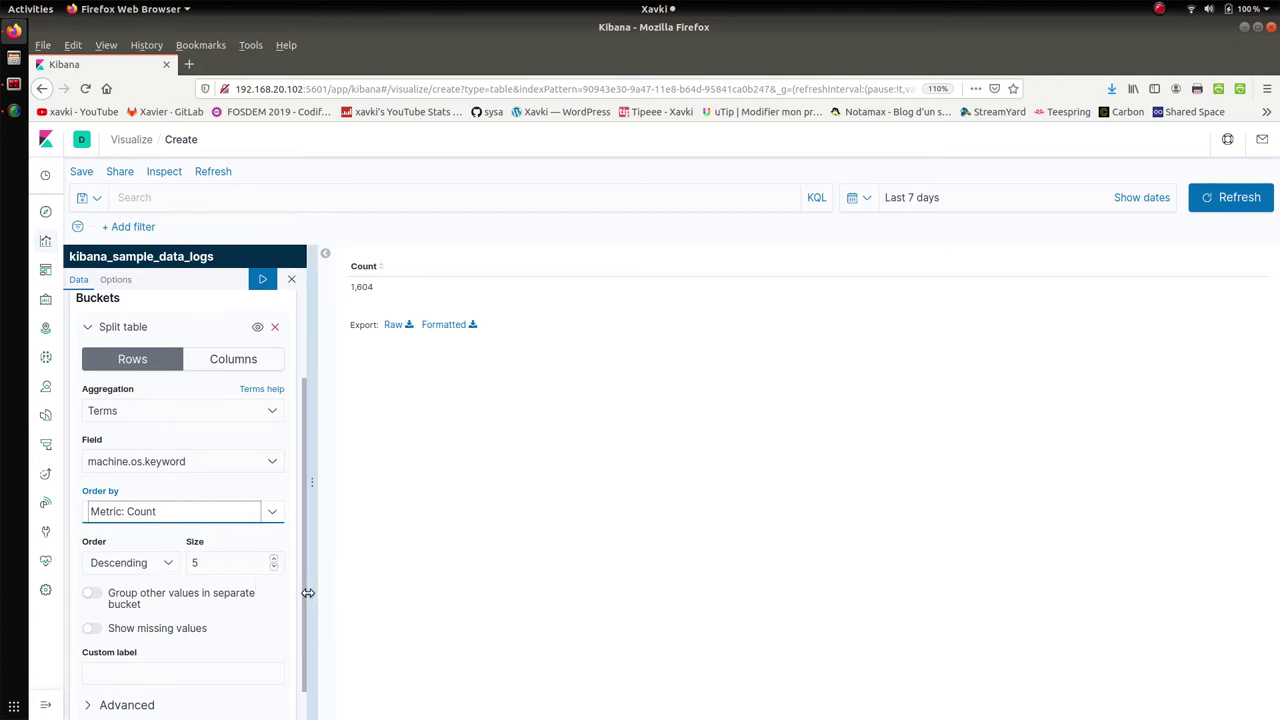
{"action": "scroll", "coordinate": [305, 597], "scroll_direction": "up", "scroll_amount": 2}
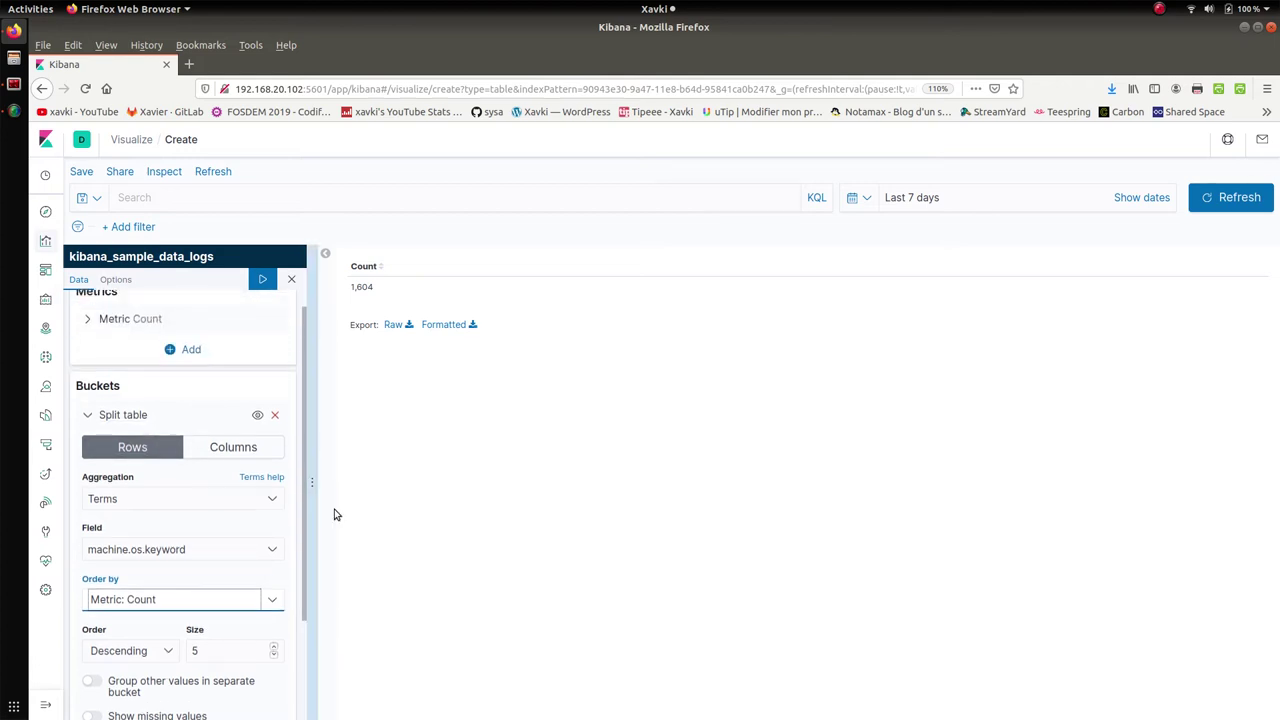
{"action": "scroll", "coordinate": [307, 500], "scroll_direction": "down", "scroll_amount": 3}
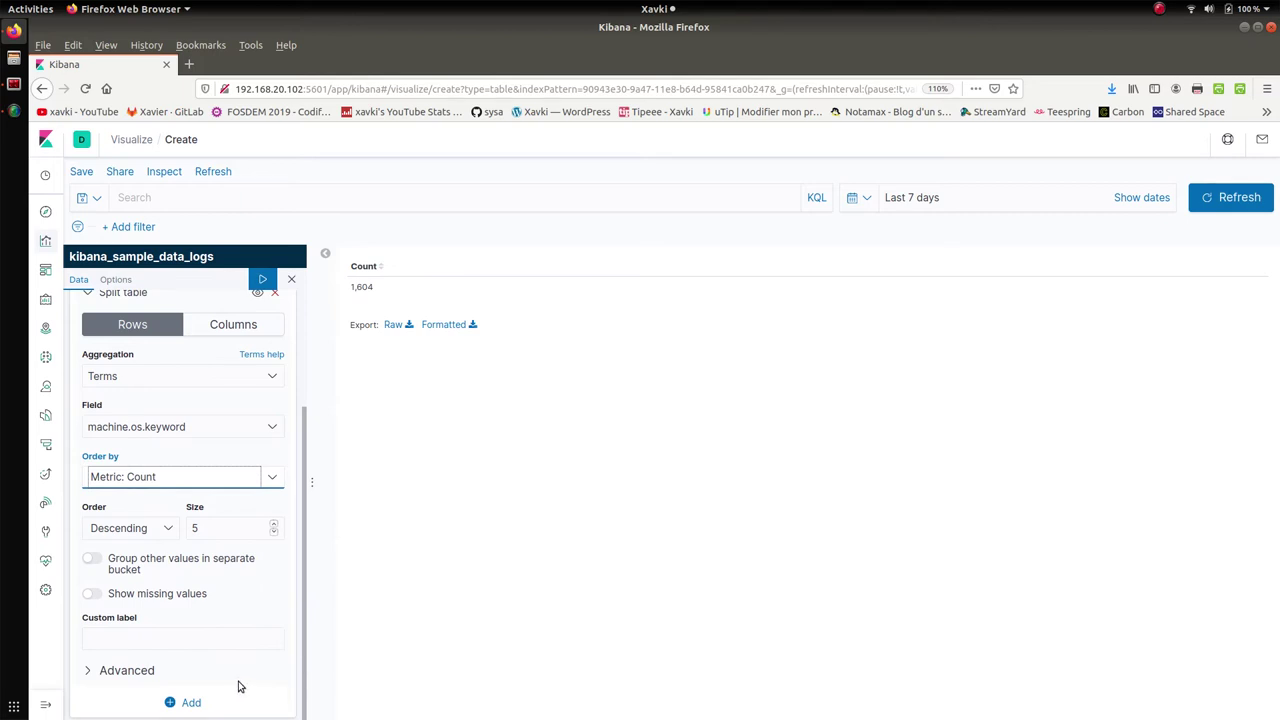
{"action": "left_click", "coordinate": [138, 672]}
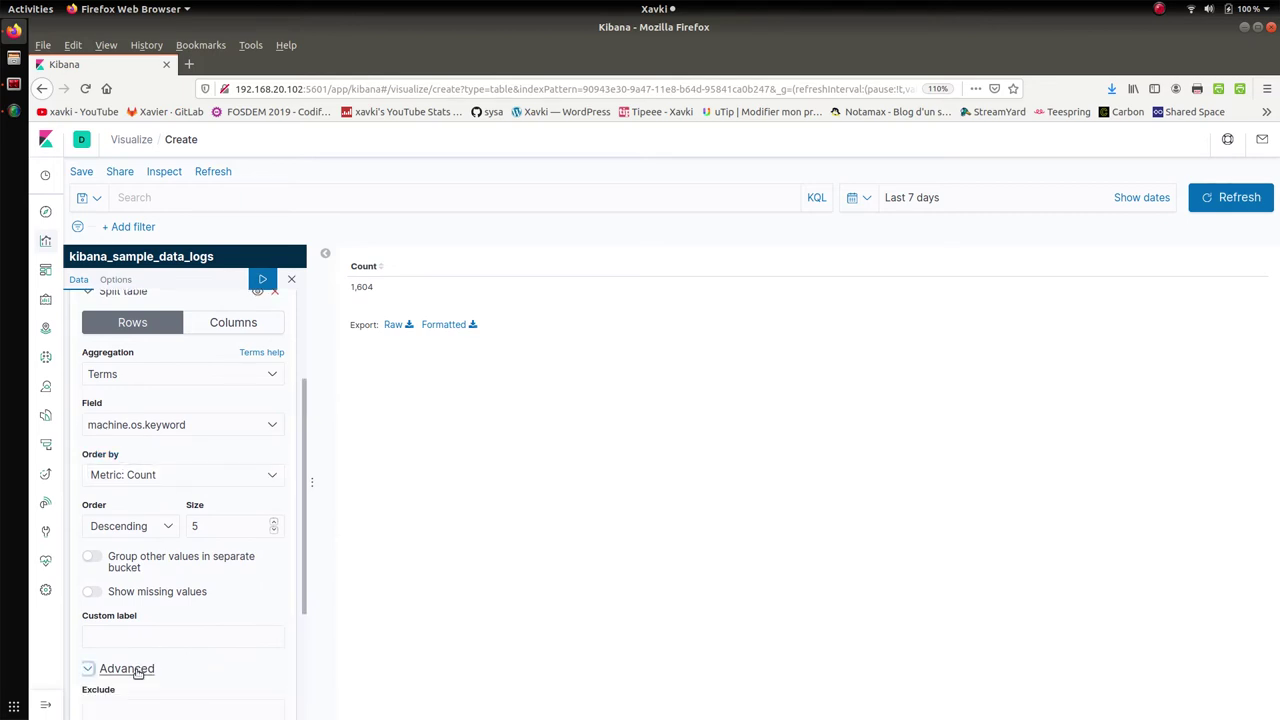
{"action": "left_click", "coordinate": [135, 669]}
- Apply the Split table bucket on machine.os.keyword to the data table
{"action": "left_click", "coordinate": [262, 281]}
{"action": "left_click", "coordinate": [262, 281]}
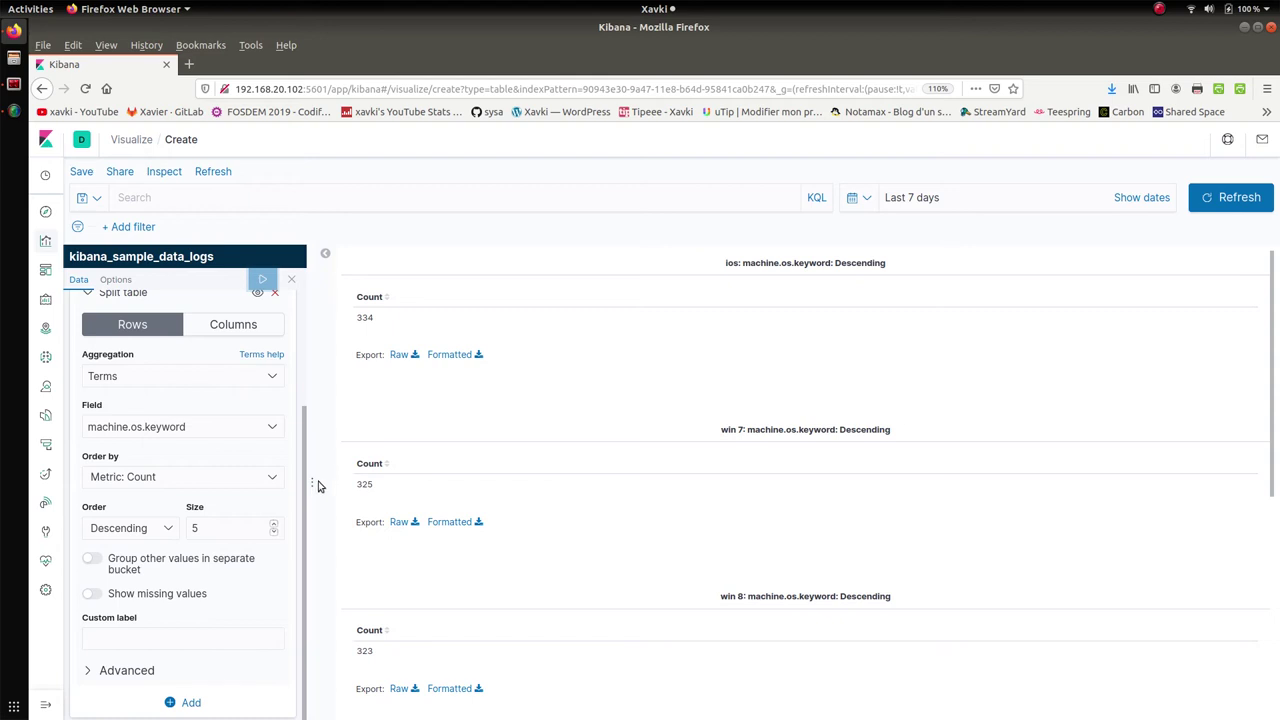
{"action": "left_click_drag", "start_coordinate": [305, 480], "coordinate": [296, 320]}
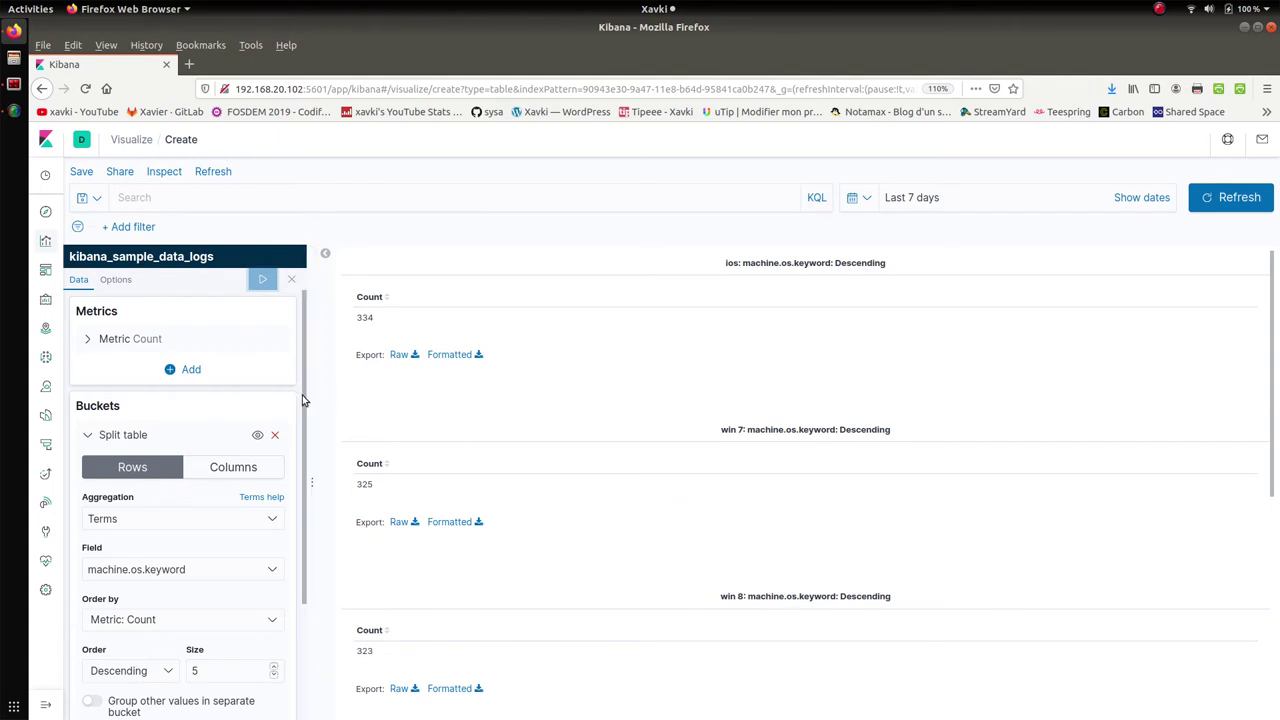
- Add a Split rows sub-bucket under the Split table bucket and set its sub aggregation to Terms
{"action": "left_click_drag", "start_coordinate": [304, 399], "coordinate": [298, 553]}
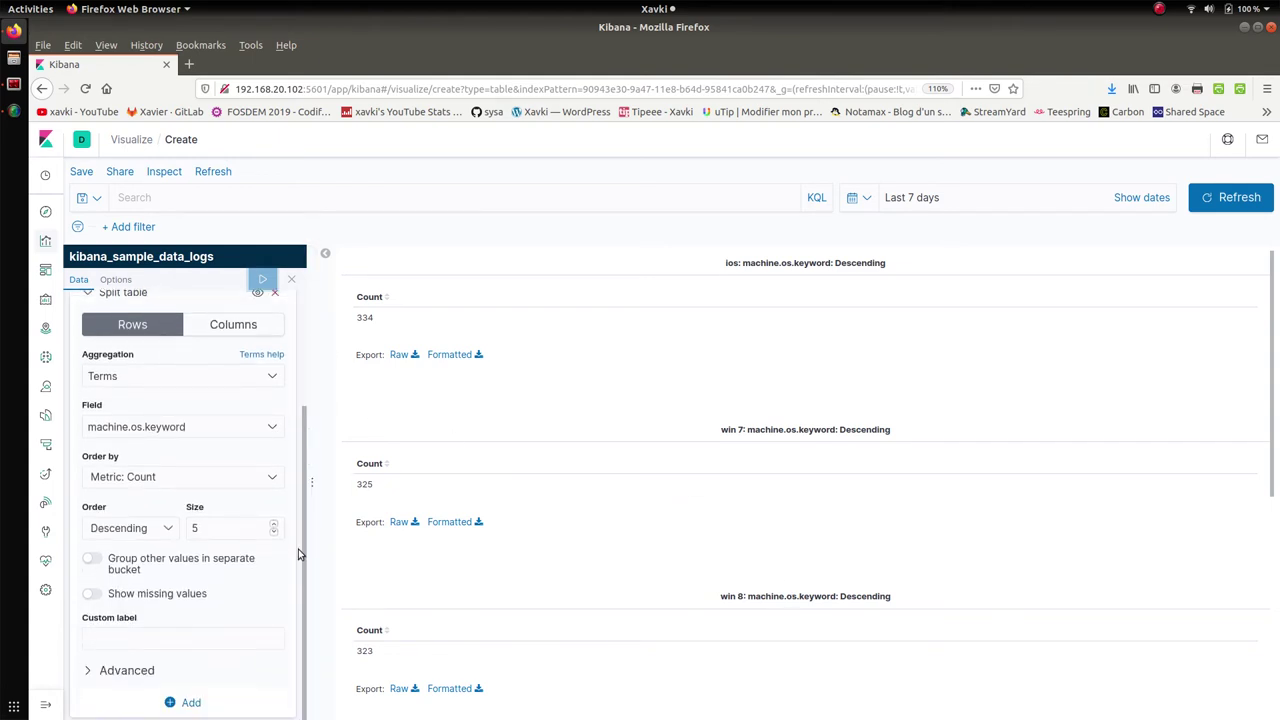
{"action": "left_click", "coordinate": [187, 702]}
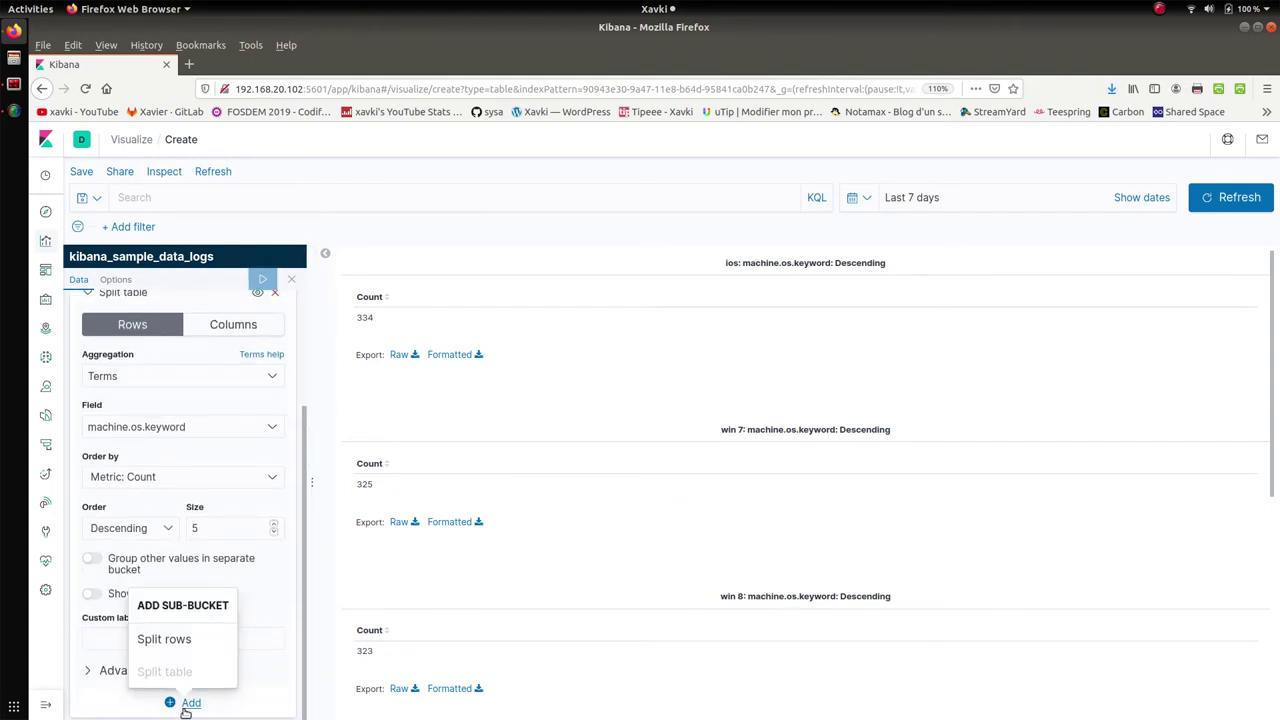
{"action": "left_click", "coordinate": [165, 640]}
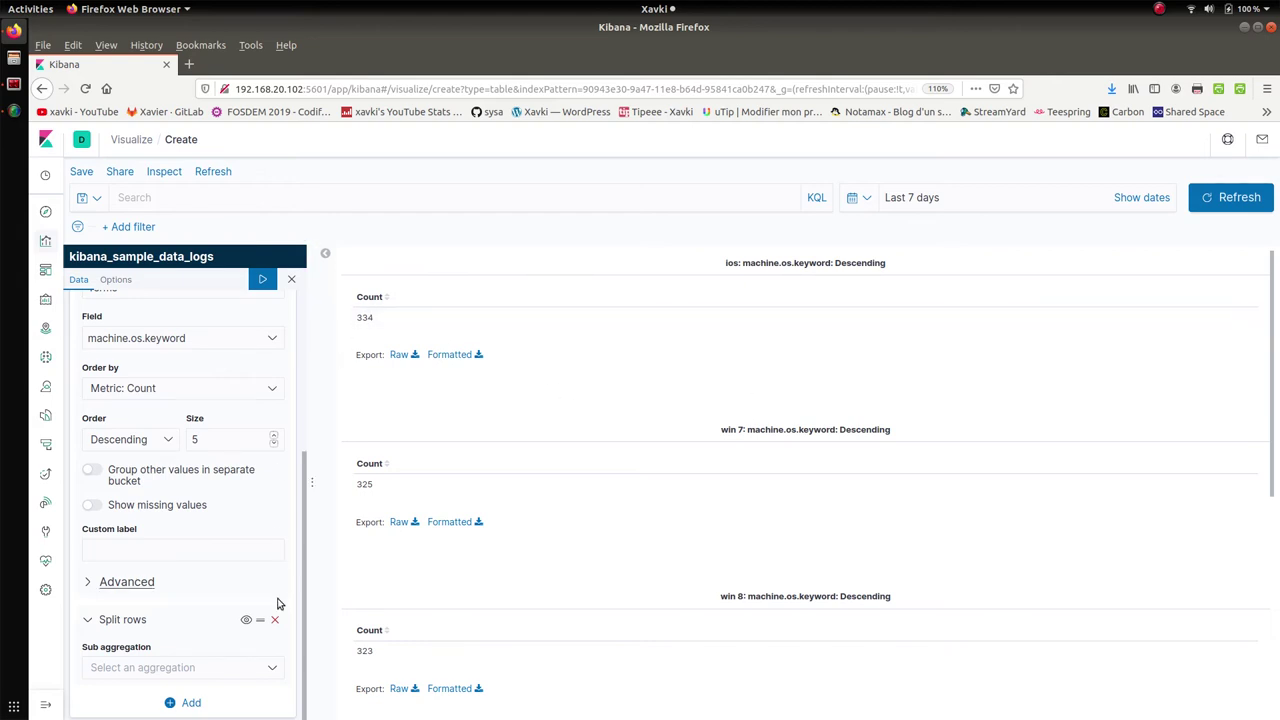
{"action": "left_click", "coordinate": [183, 669]}
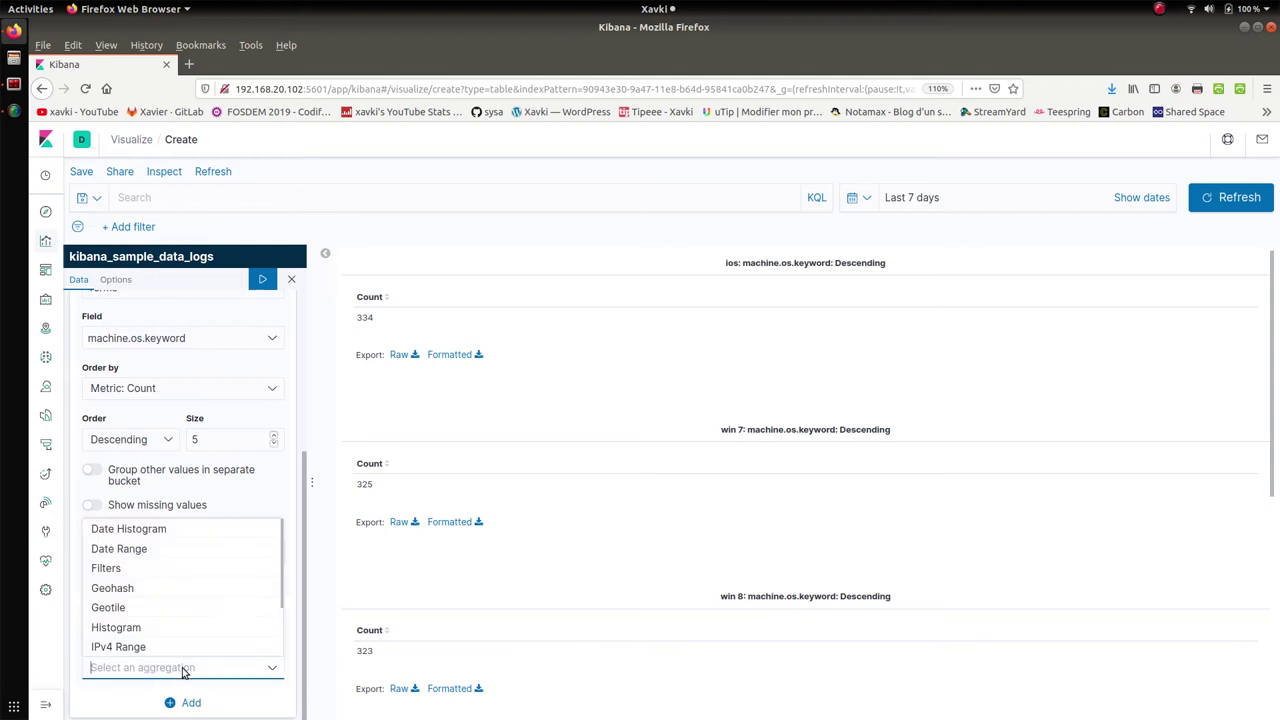
{"action": "type", "text": "ter"}
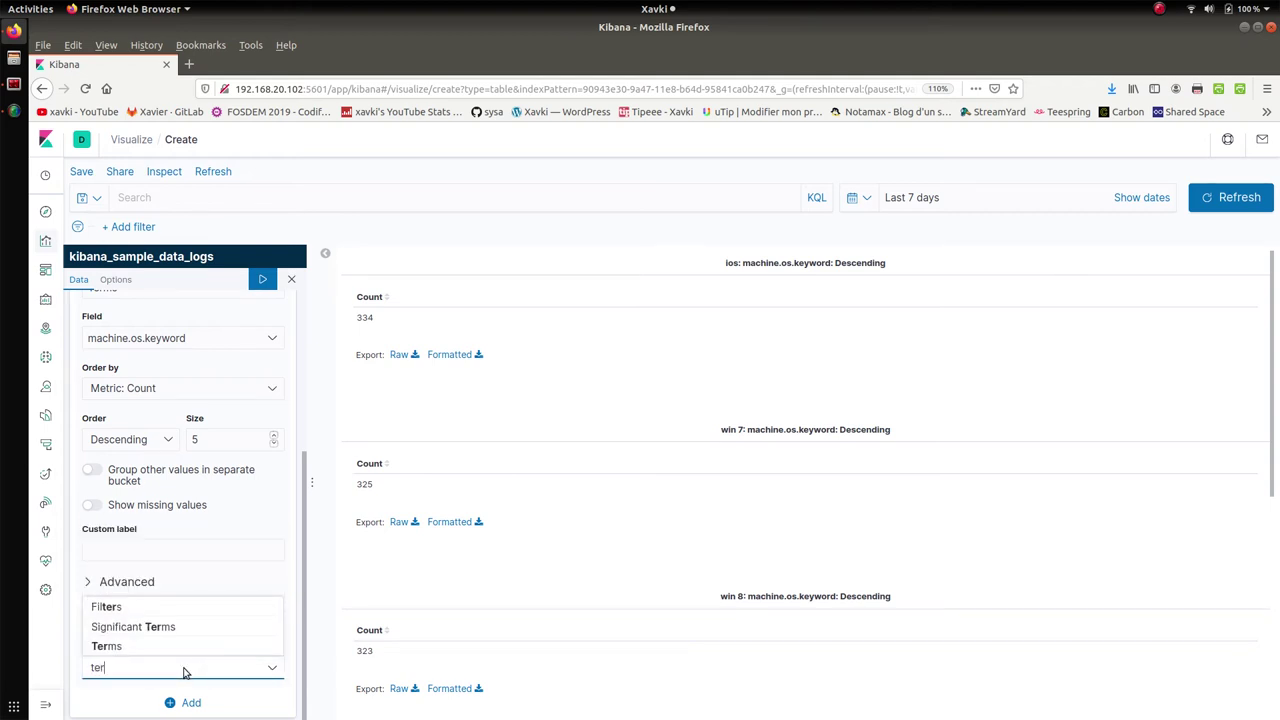
{"action": "left_click", "coordinate": [177, 647]}
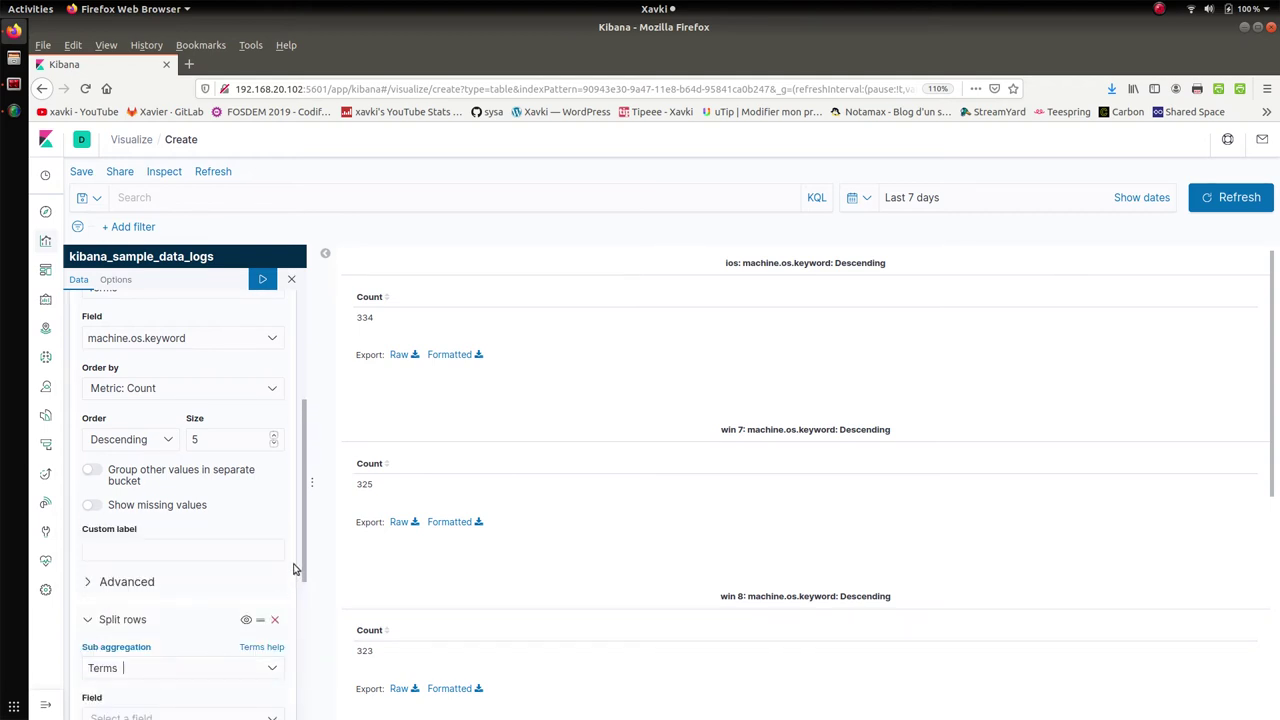
- Set the field of the Split rows sub-bucket to clientip and apply the changes
{"action": "left_click_drag", "start_coordinate": [306, 551], "coordinate": [311, 667]}
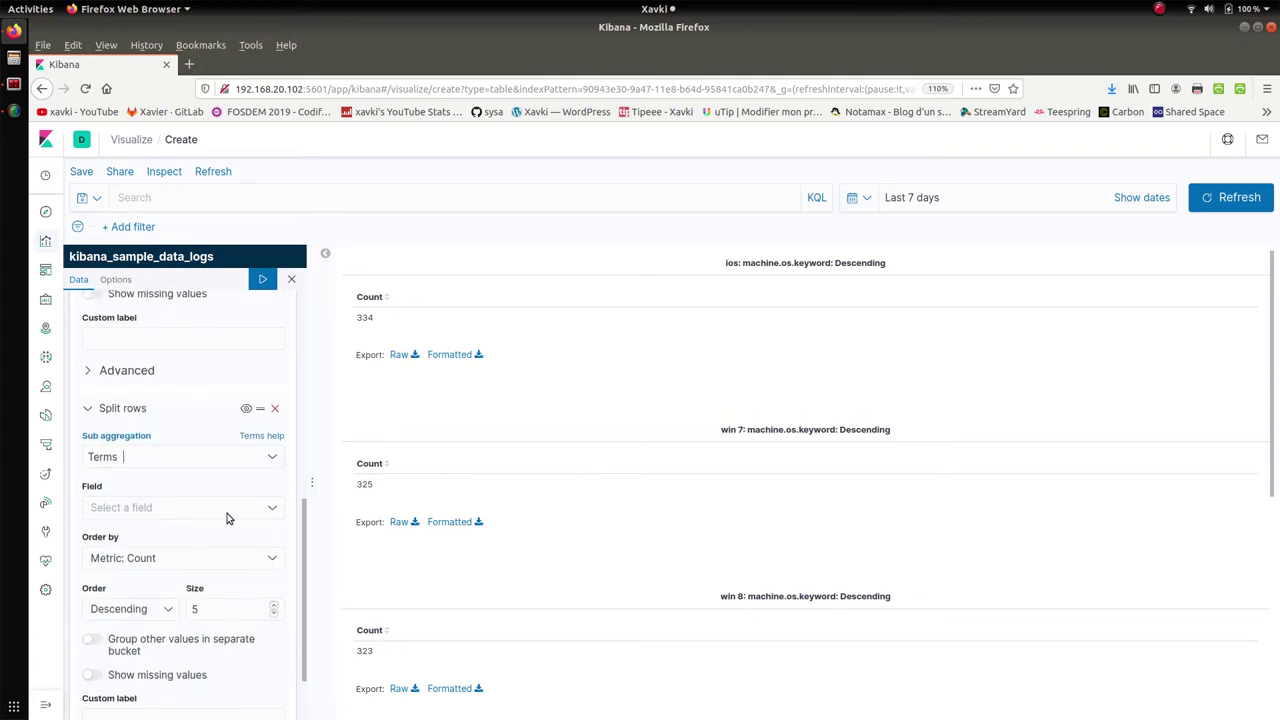
{"action": "left_click", "coordinate": [207, 506]}
{"action": "type", "text": "ip"}
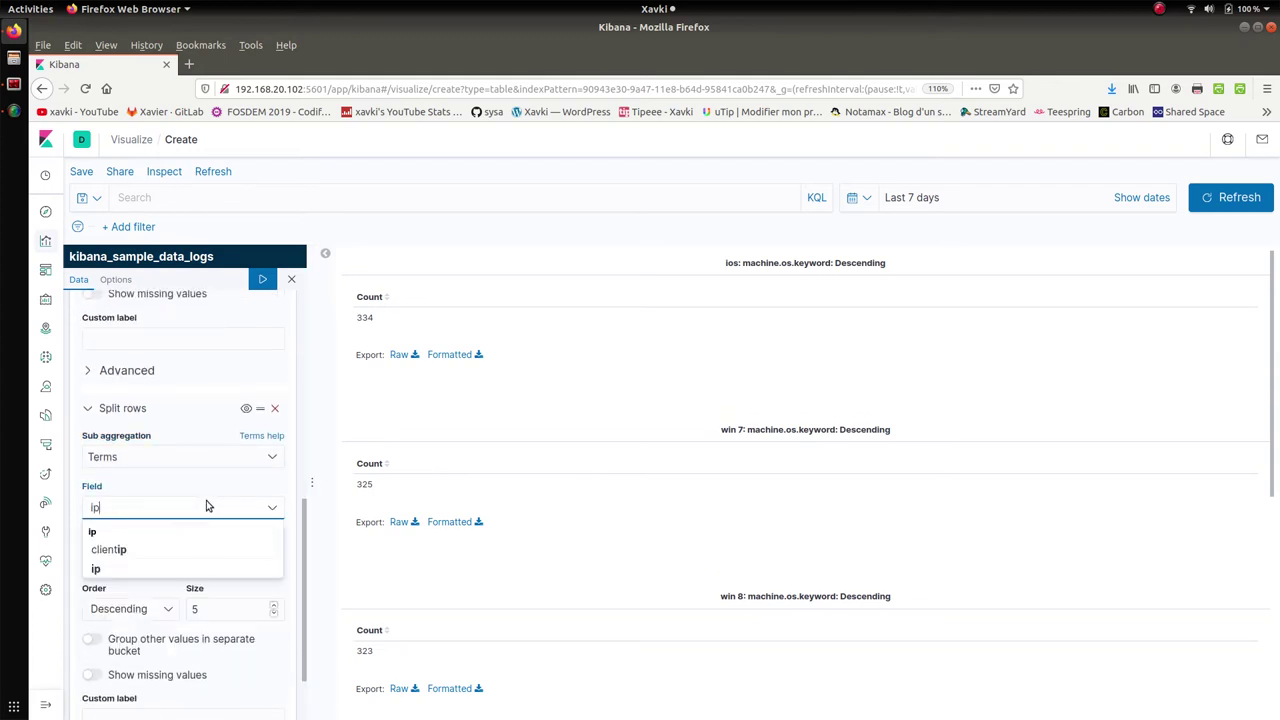
{"action": "left_click", "coordinate": [108, 549]}
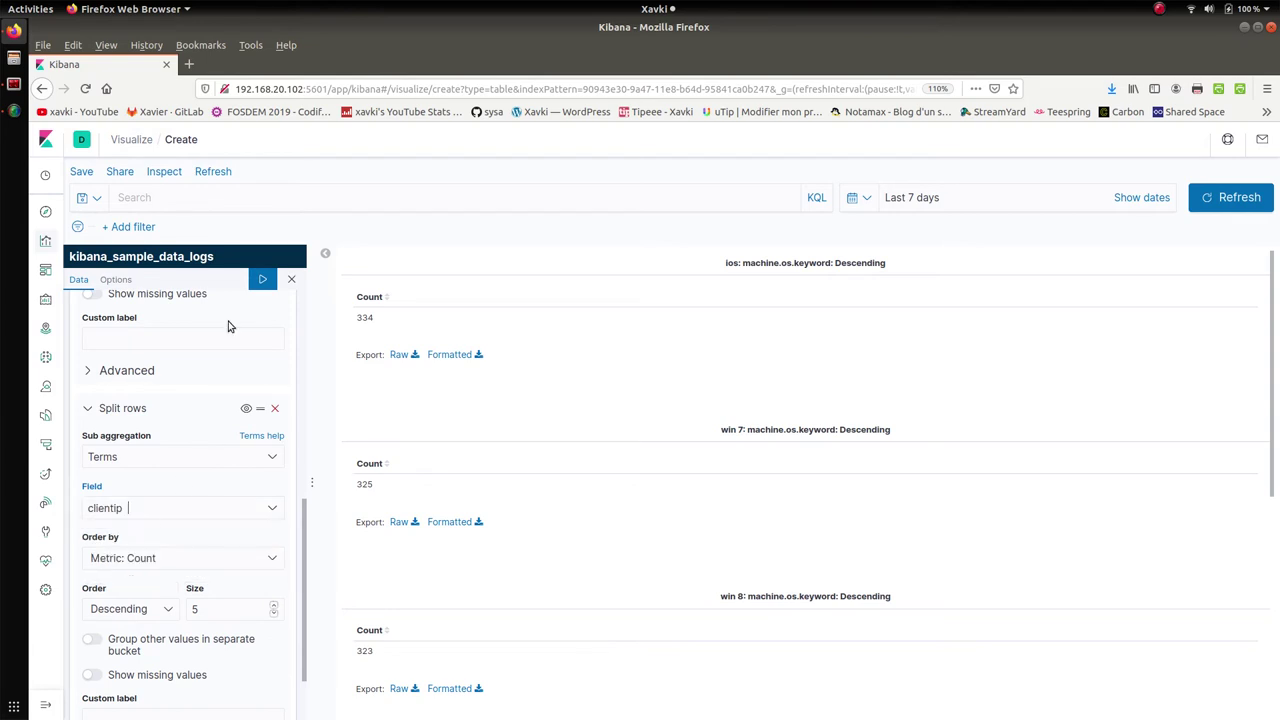
{"action": "left_click", "coordinate": [261, 280]}
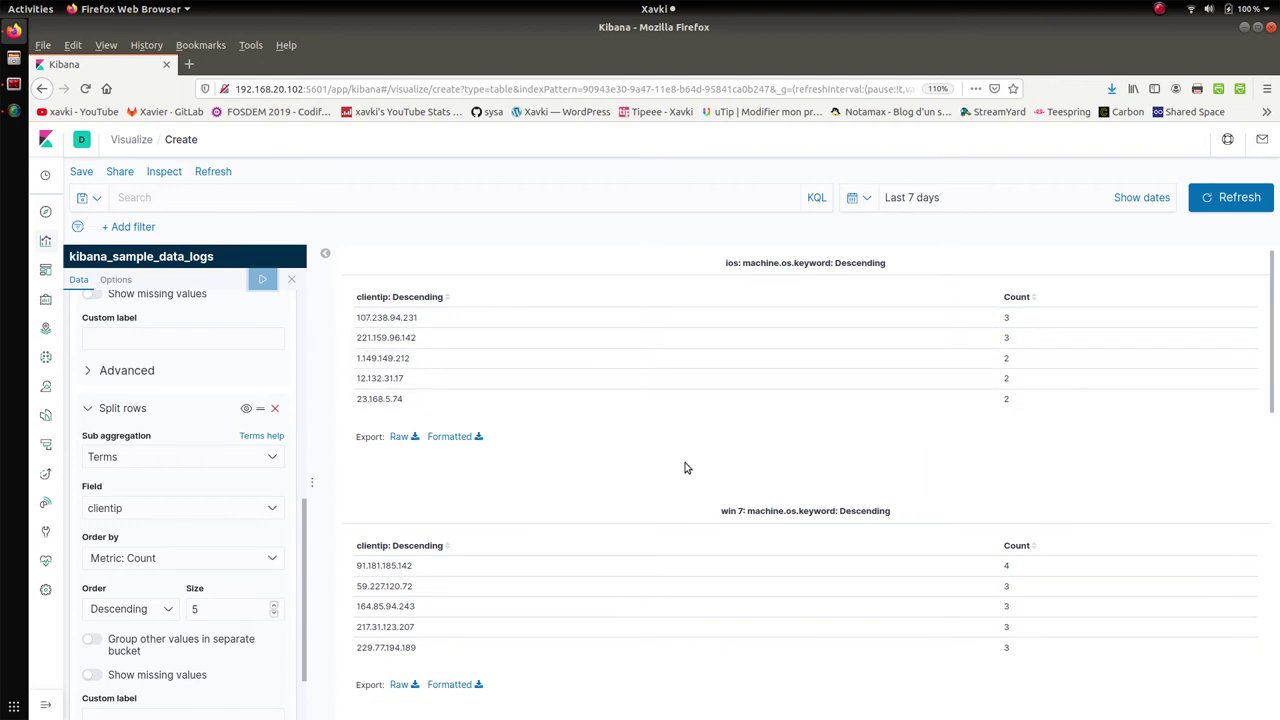
- Switch the Split table bucket from Rows to Columns and apply the change
{"action": "left_click_drag", "start_coordinate": [309, 563], "coordinate": [297, 409]}
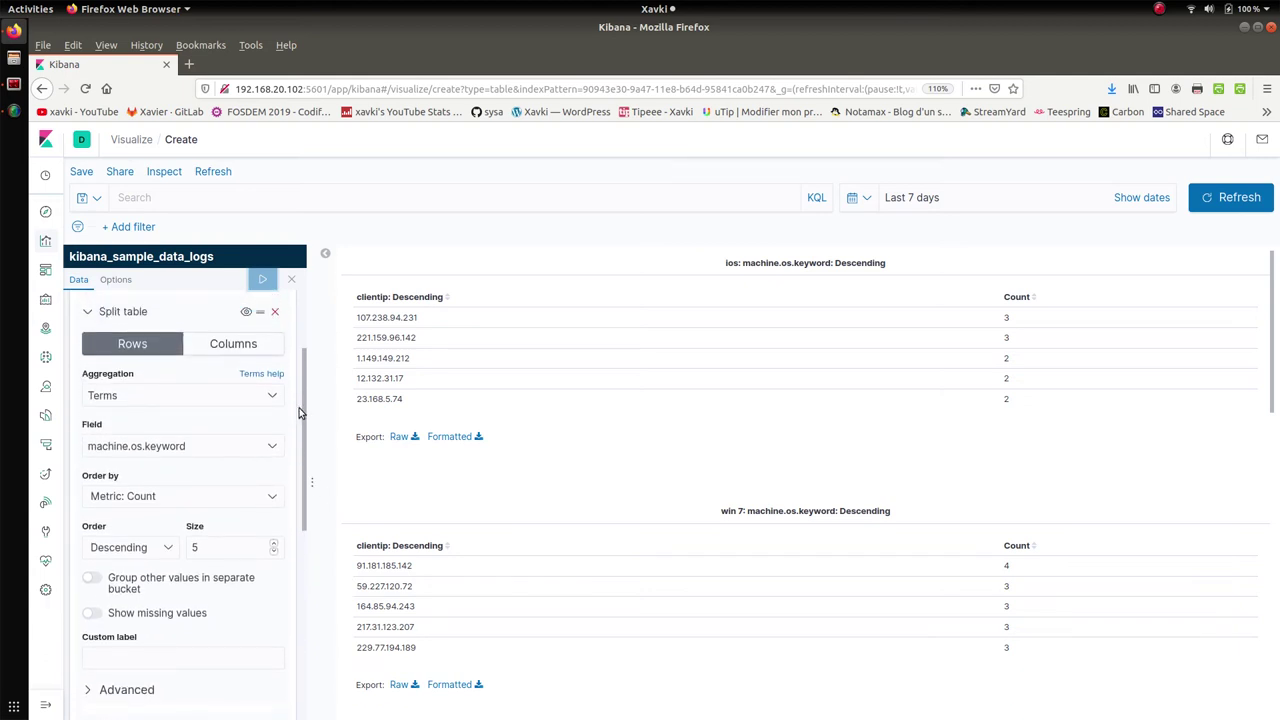
{"action": "left_click", "coordinate": [244, 345]}
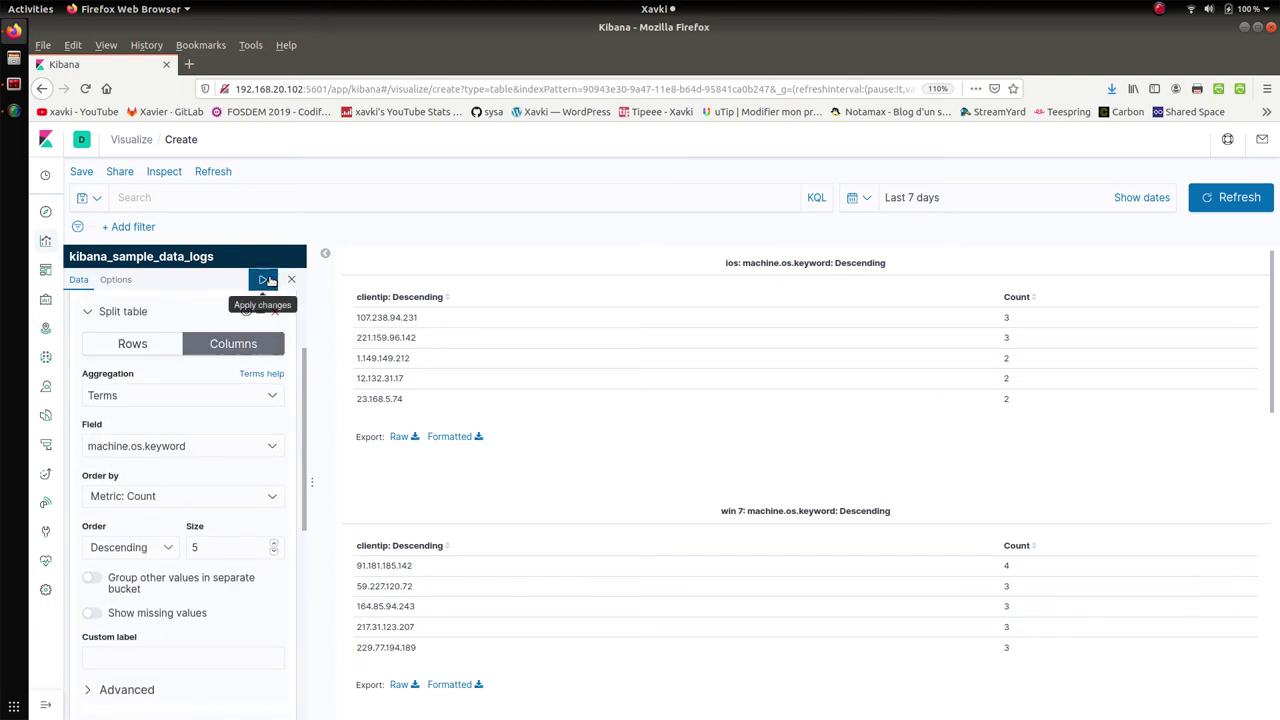
{"action": "left_click", "coordinate": [266, 280]}
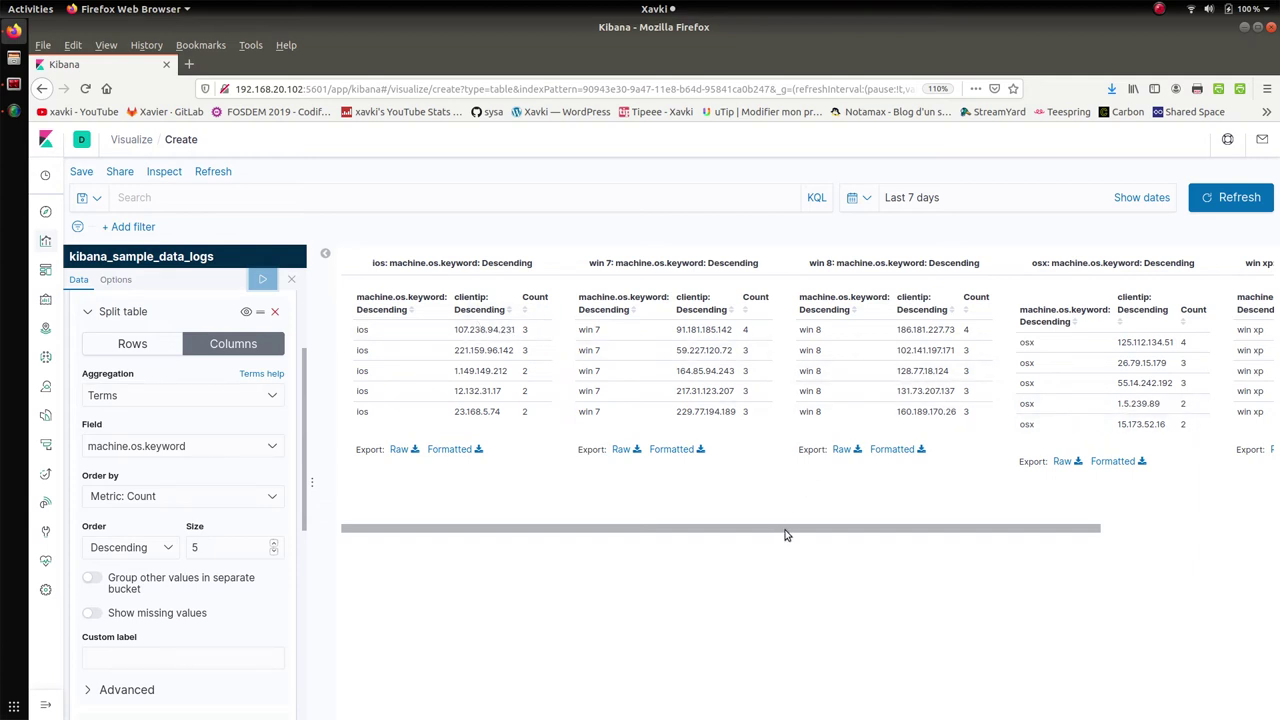
{"action": "left_click_drag", "start_coordinate": [787, 530], "coordinate": [610, 517]}
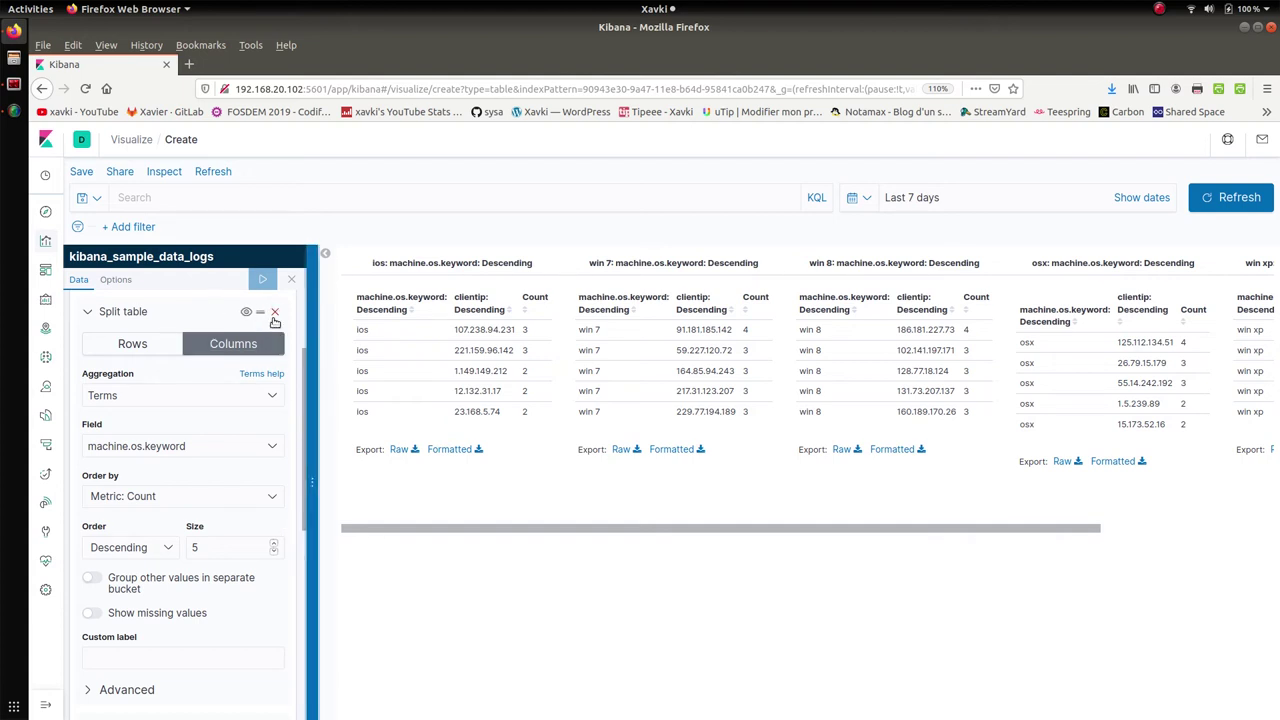
- Remove both the Split table bucket and the Split rows bucket on clientip
{"action": "left_click", "coordinate": [276, 313]}
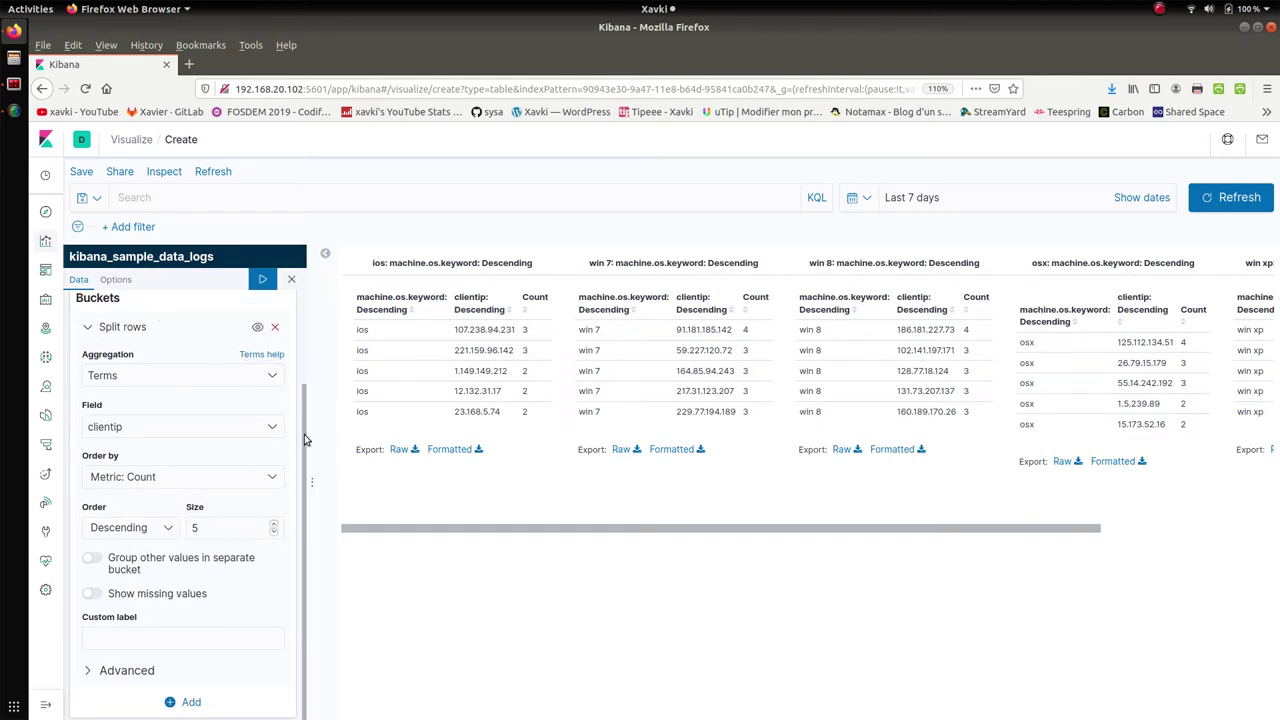
{"action": "scroll", "coordinate": [305, 440], "scroll_direction": "up", "scroll_amount": 1}
{"action": "left_click", "coordinate": [275, 327]}
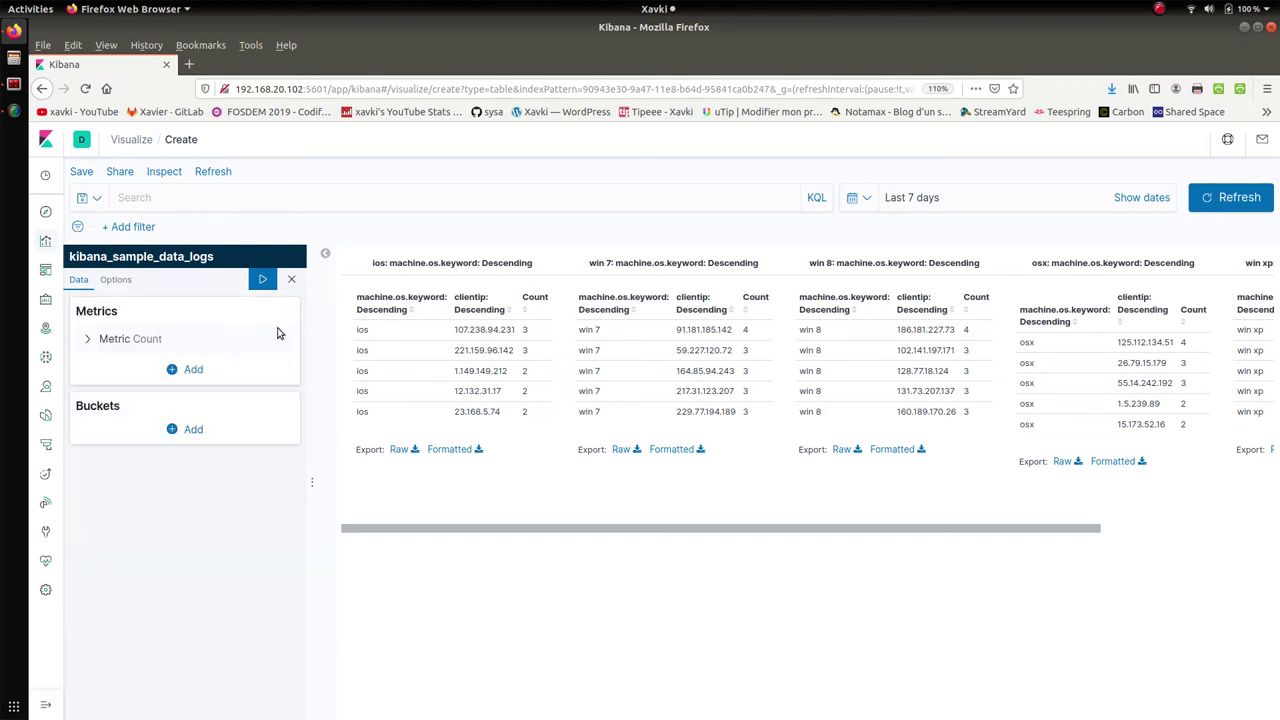
- Add a Split rows bucket and set its aggregation to Terms
{"action": "left_click", "coordinate": [193, 430]}
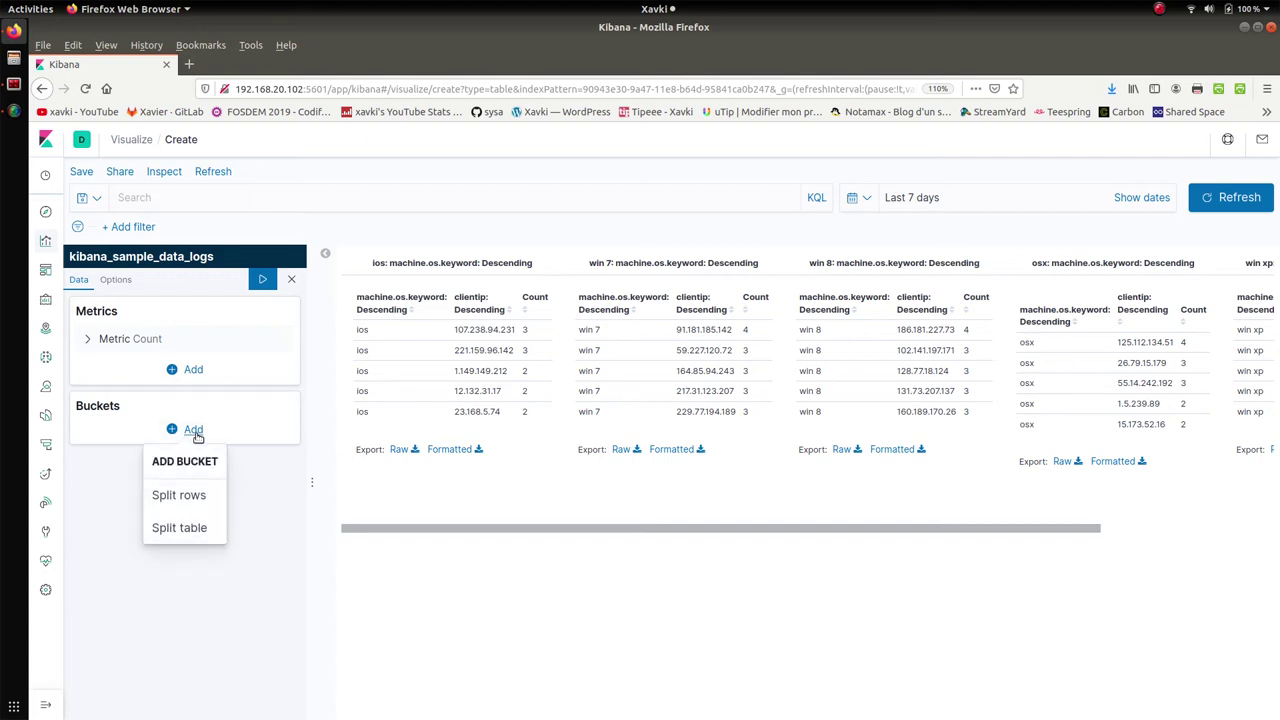
{"action": "left_click", "coordinate": [196, 500]}
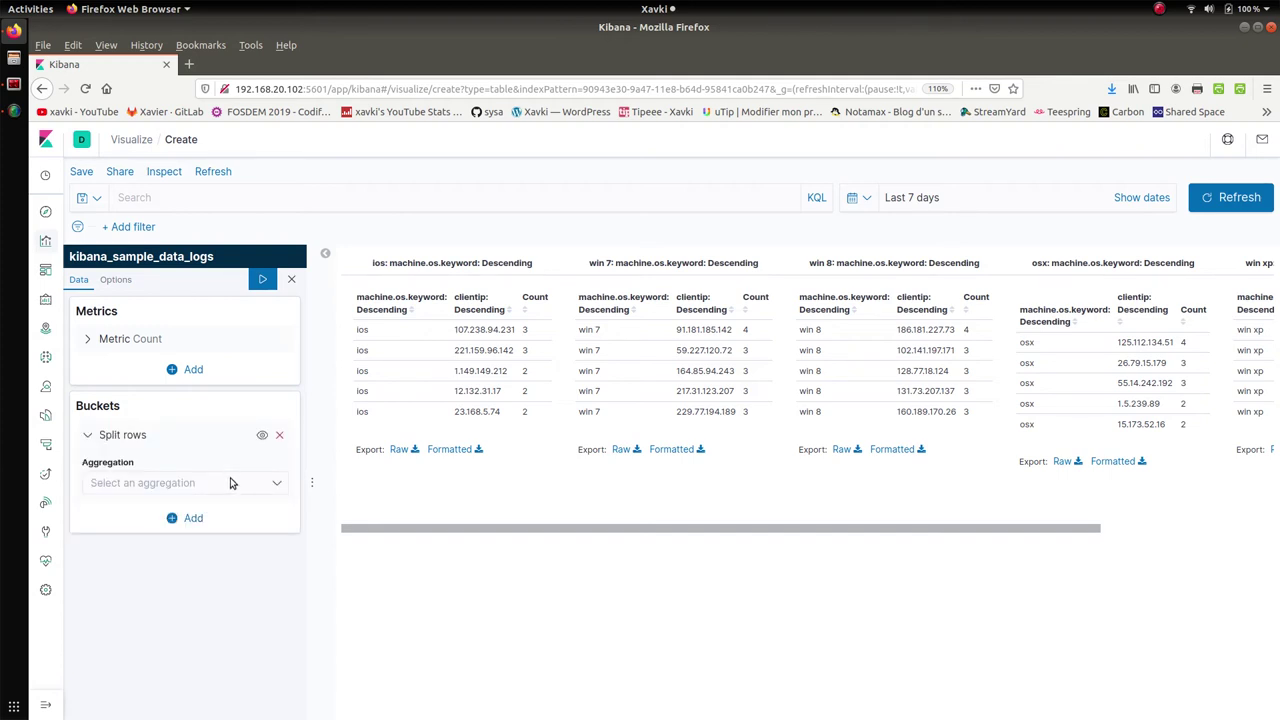
{"action": "left_click", "coordinate": [229, 485]}
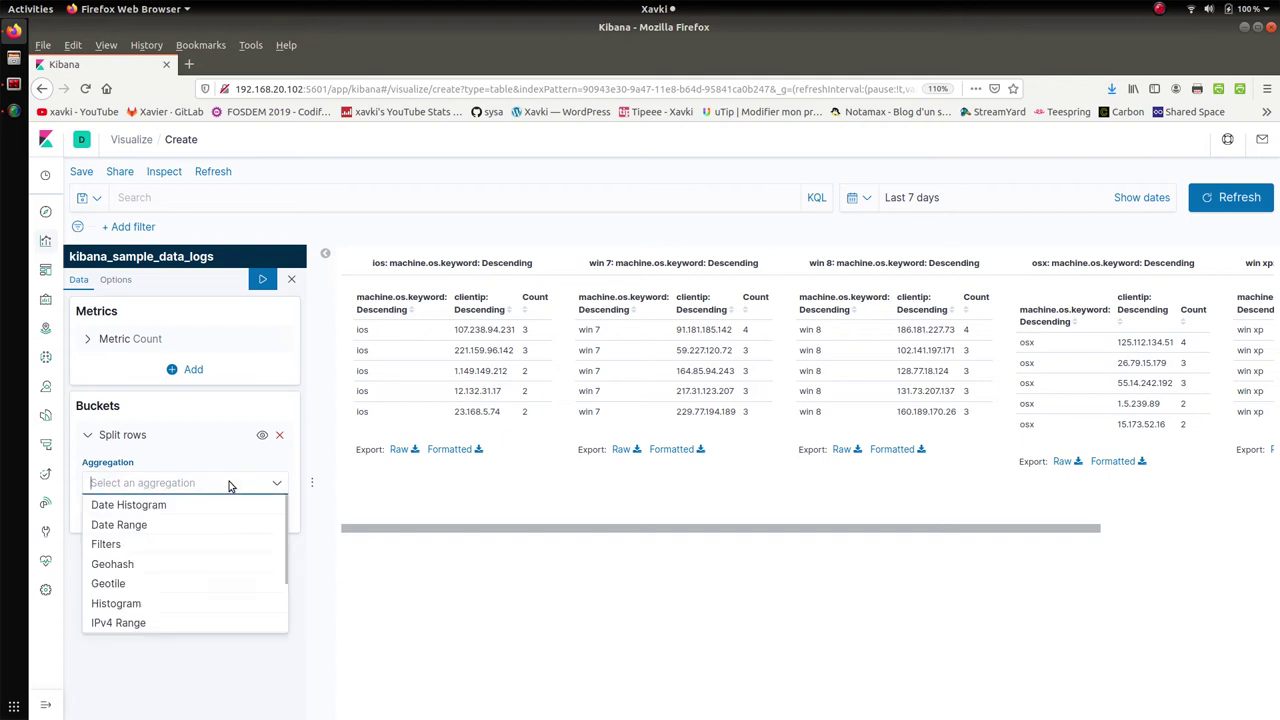
{"action": "type", "text": "ter"}
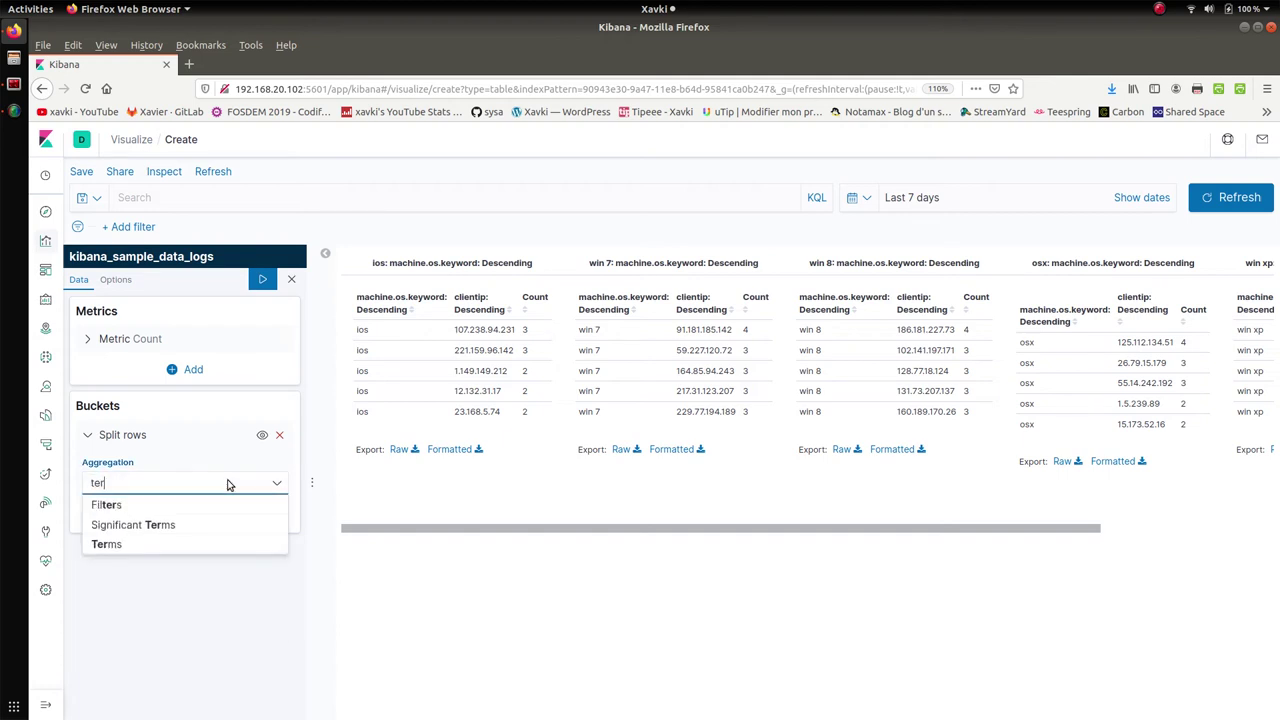
{"action": "left_click", "coordinate": [126, 543]}
- Set the field of the Split rows bucket to machine.os.keyword
{"action": "left_click", "coordinate": [182, 536]}
{"action": "type", "text": "ma"}
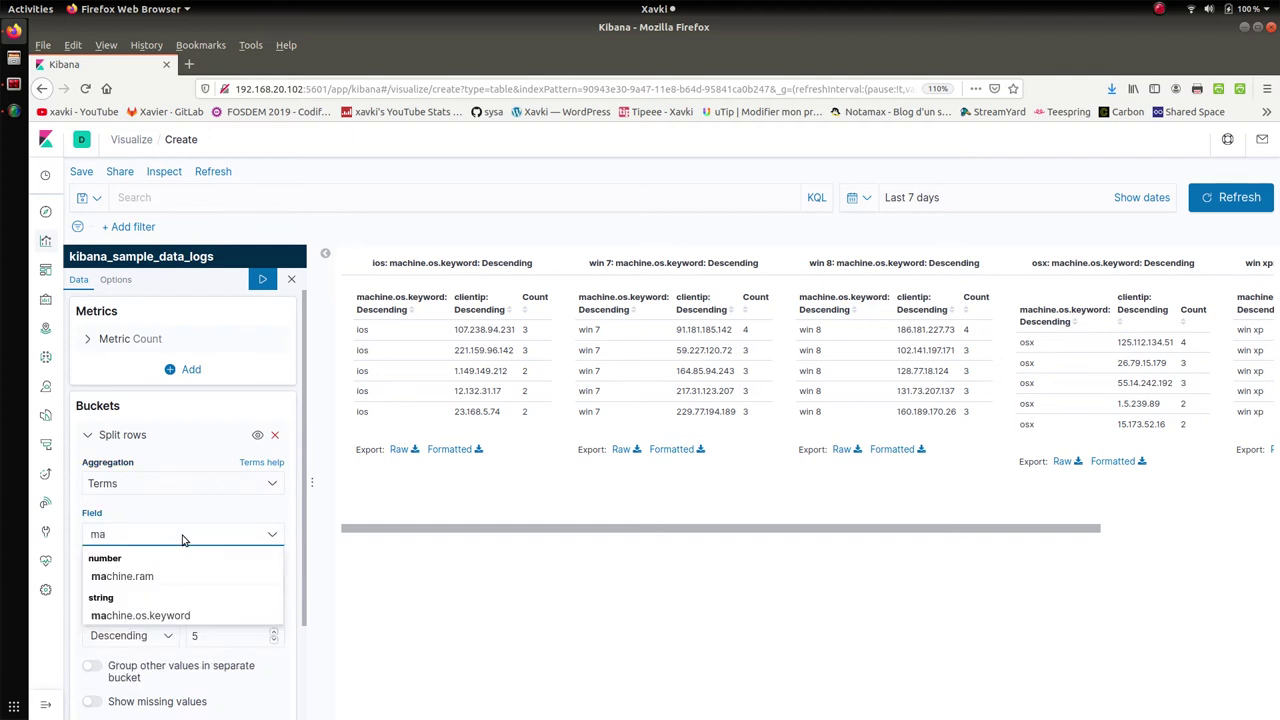
{"action": "left_click", "coordinate": [172, 615]}
- Set the size of the machine.os.keyword bucket to 1000 and apply the changes to the table
{"action": "left_click_drag", "start_coordinate": [303, 565], "coordinate": [296, 674]}
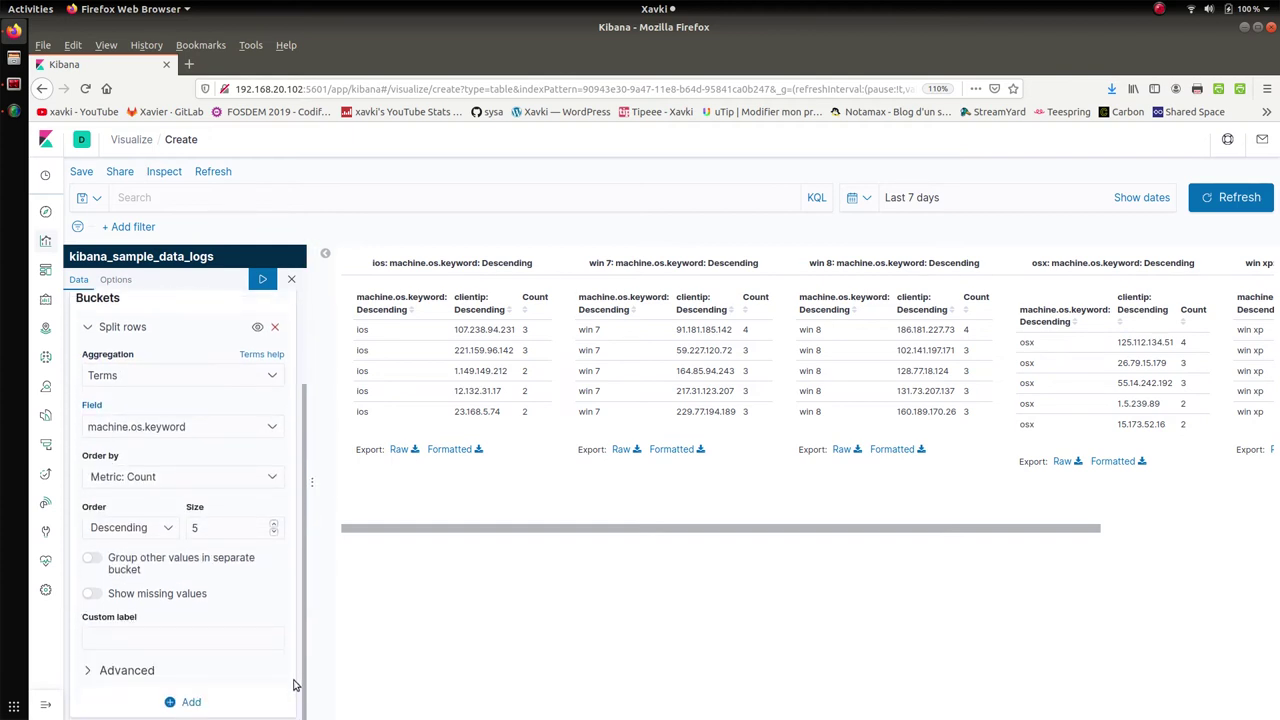
{"action": "double_click", "coordinate": [220, 530]}
{"action": "type", "text": "1000"}
{"action": "left_click", "coordinate": [268, 590]}
{"action": "left_click", "coordinate": [262, 283]}
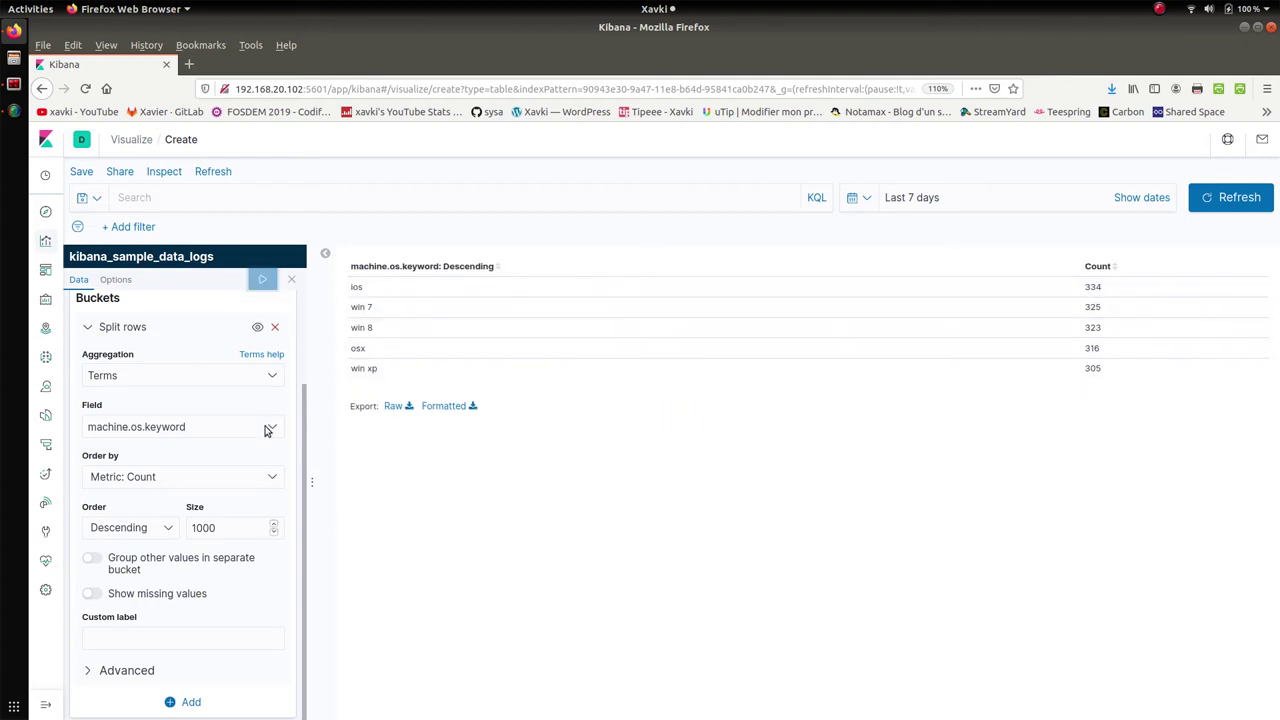
- Add a second Split rows sub-bucket below the machine.os.keyword bucket and set its sub aggregation to Terms
{"action": "left_click", "coordinate": [192, 704]}
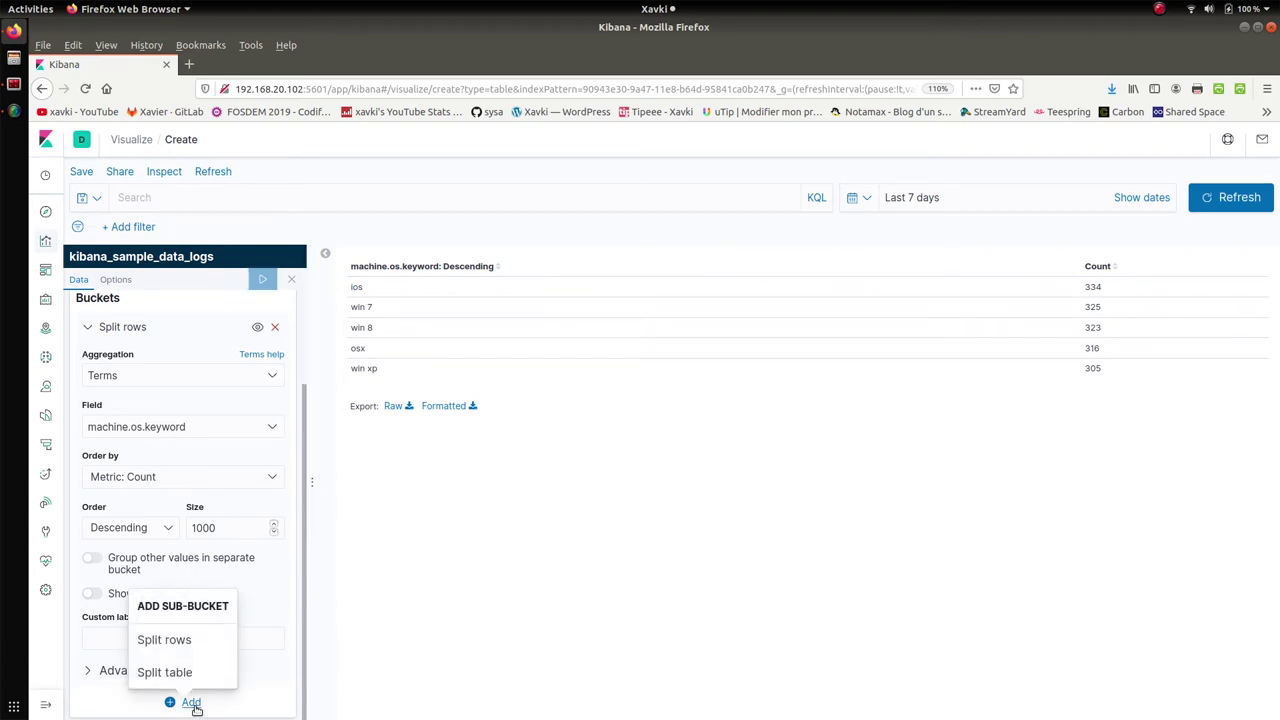
{"action": "left_click", "coordinate": [175, 640]}
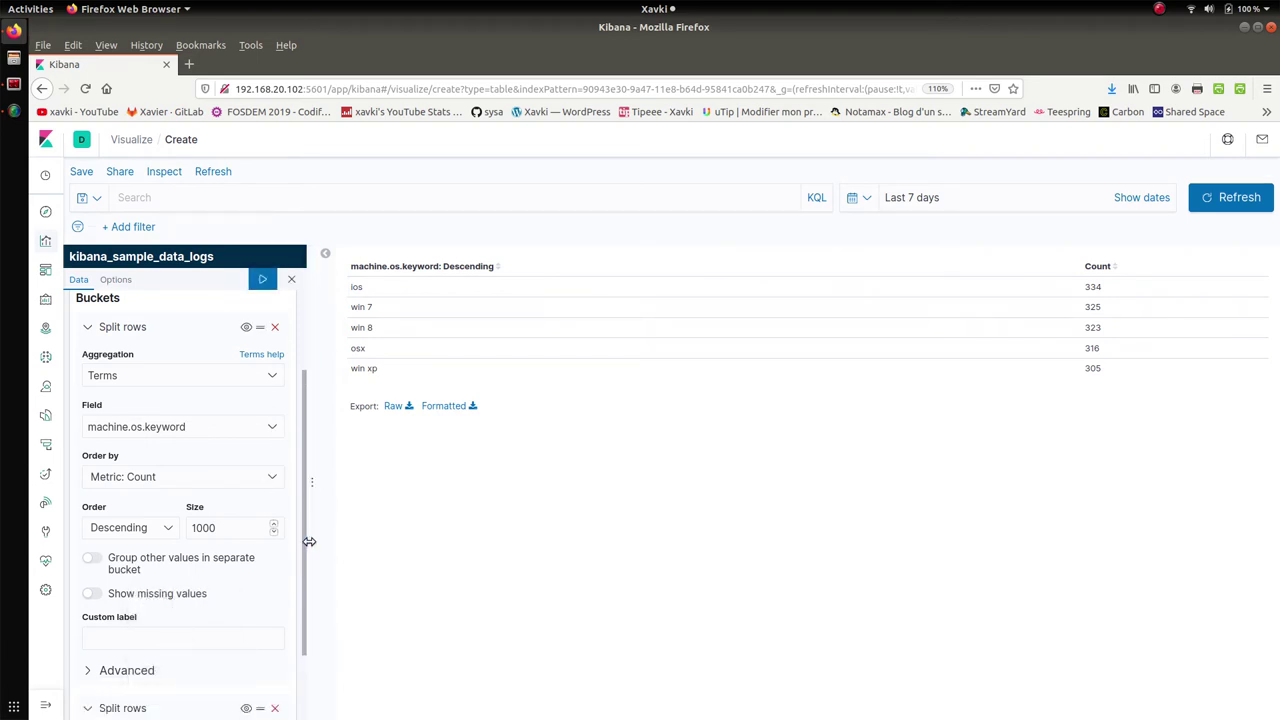
{"action": "scroll", "coordinate": [200, 600], "scroll_direction": "down", "scroll_amount": 2}
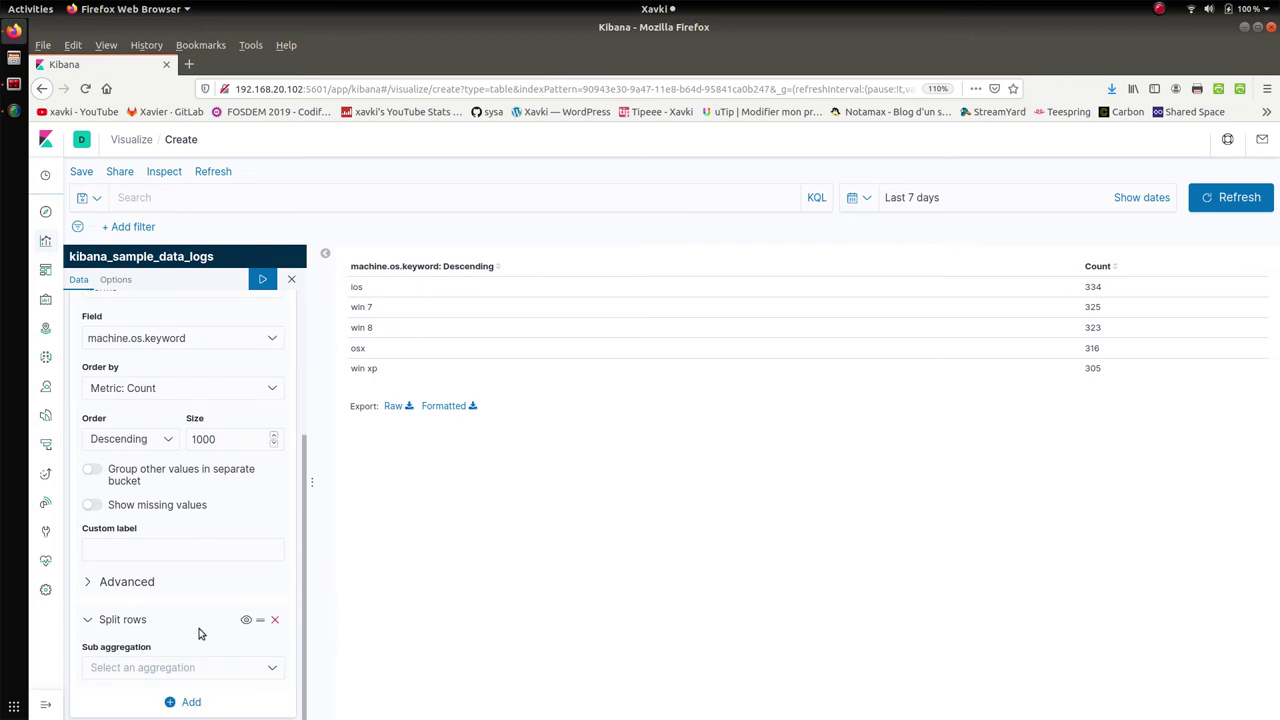
{"action": "left_click", "coordinate": [175, 668]}
{"action": "type", "text": "ter"}
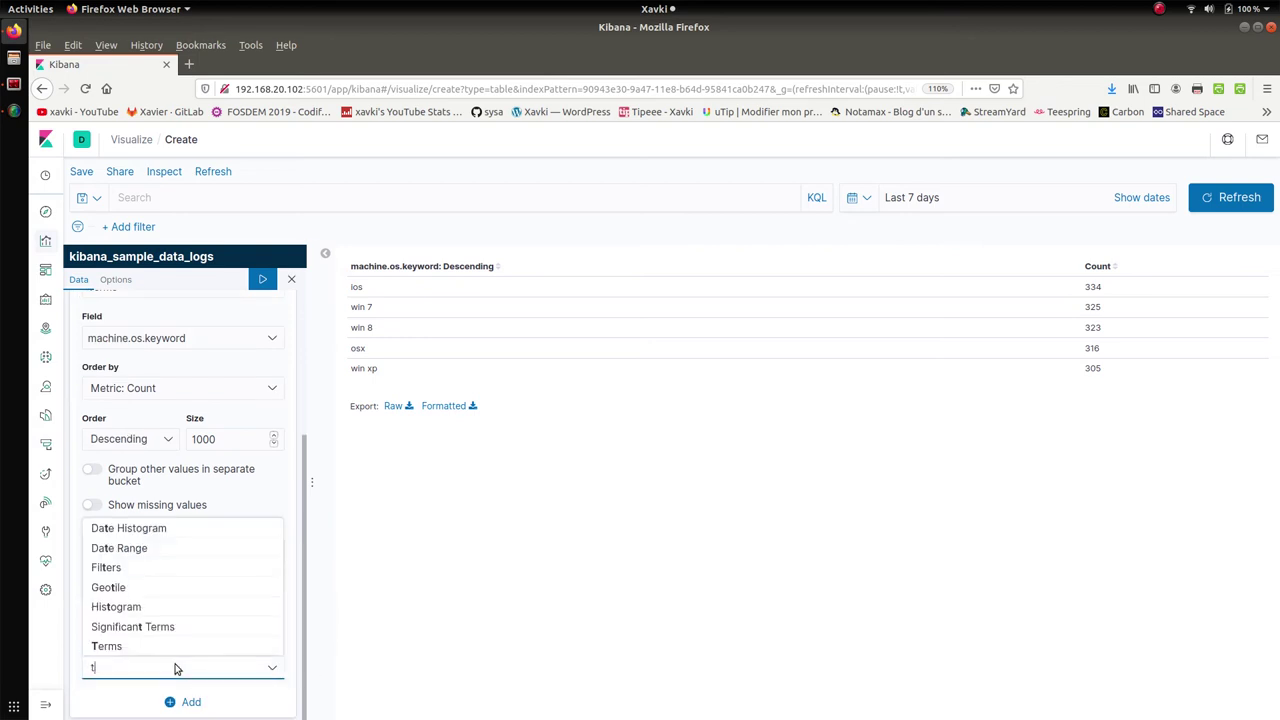
{"action": "left_click", "coordinate": [150, 647]}
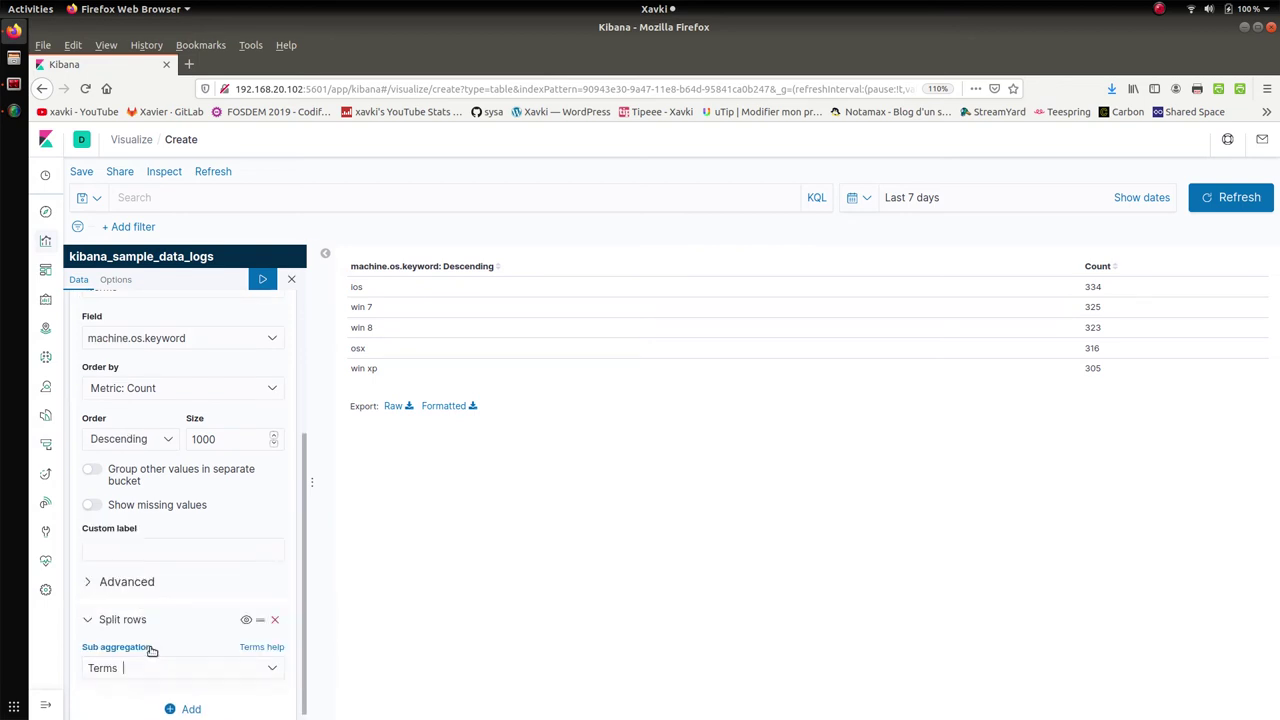
{"action": "scroll", "coordinate": [165, 672], "scroll_direction": "down", "scroll_amount": 3}
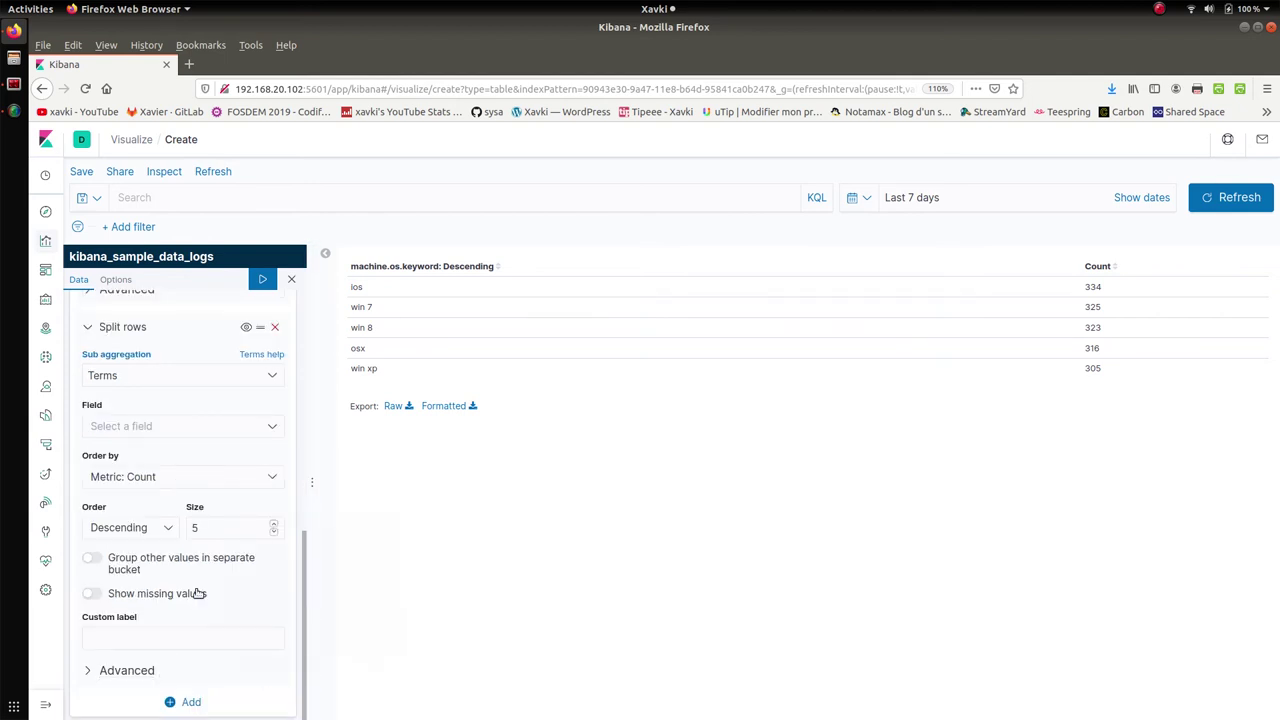
- Collapse the machine.os.keyword bucket and keep only the new Split rows sub-bucket expanded for editing
{"action": "left_click", "coordinate": [183, 381]}
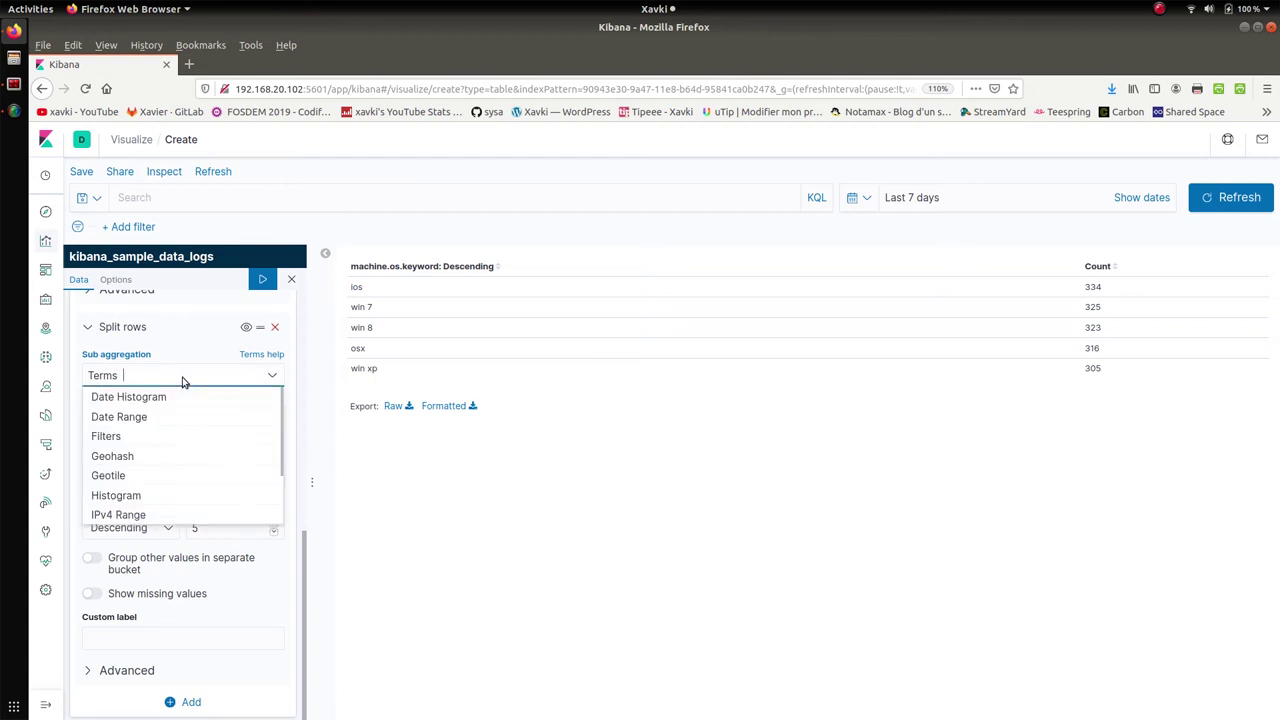
{"action": "left_click", "coordinate": [89, 328]}
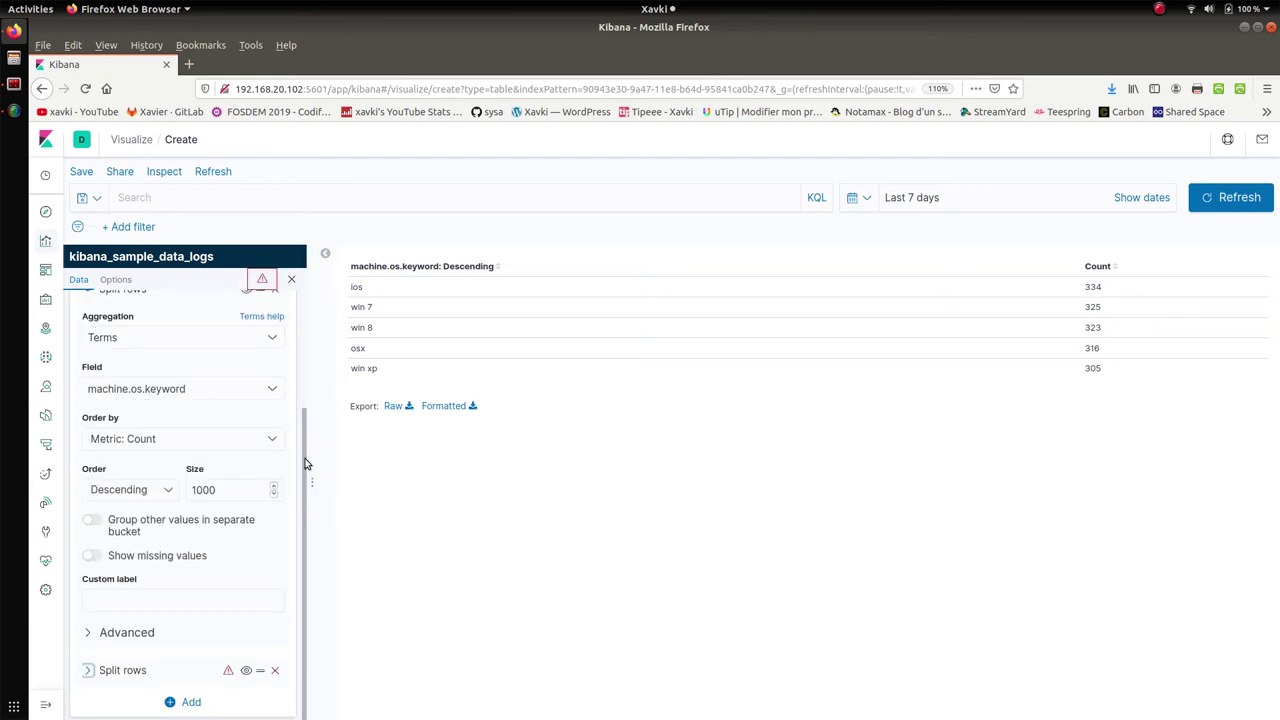
{"action": "scroll", "coordinate": [306, 464], "scroll_direction": "up", "scroll_amount": 3}
{"action": "scroll", "coordinate": [308, 440], "scroll_direction": "down", "scroll_amount": 2}
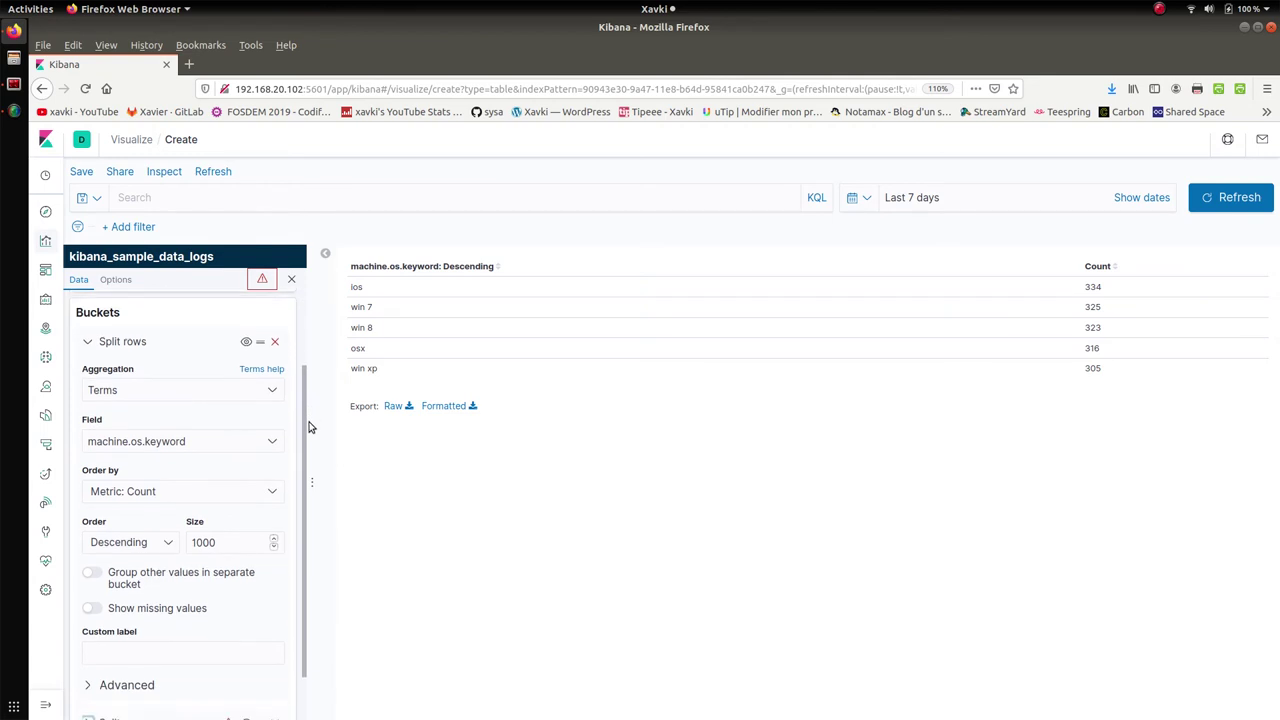
{"action": "scroll", "coordinate": [305, 480], "scroll_direction": "down", "scroll_amount": 1}
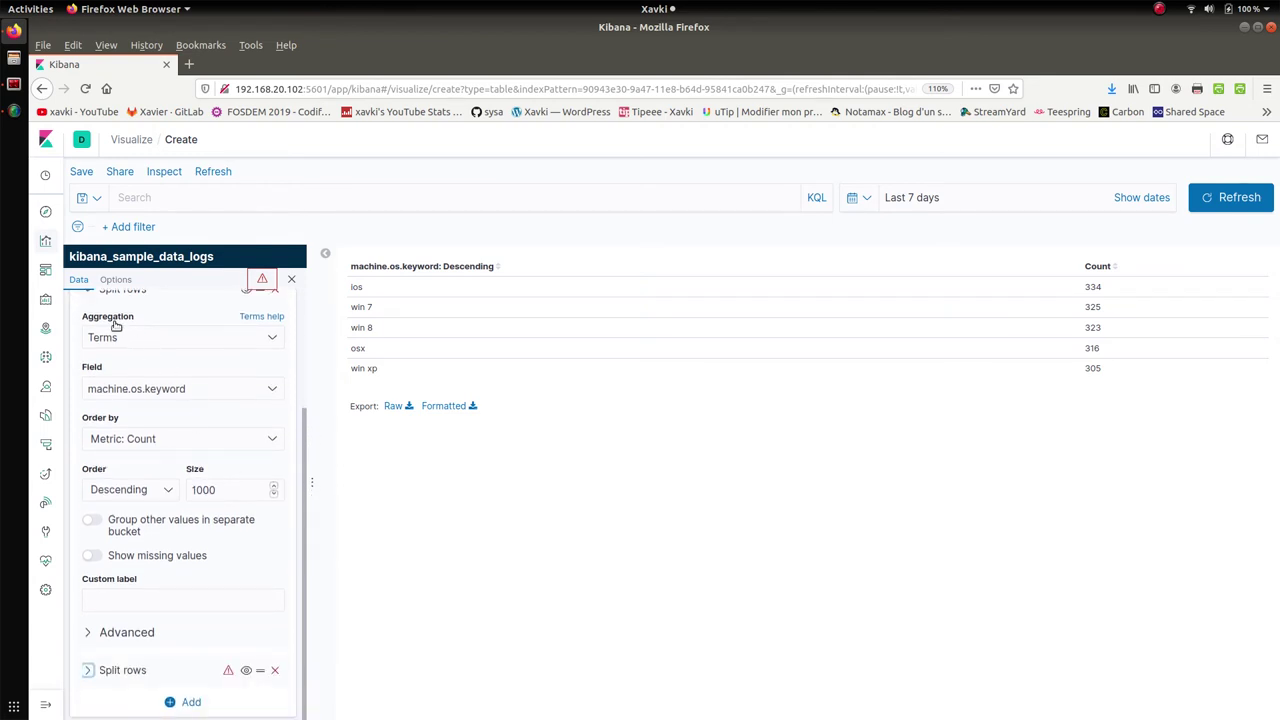
{"action": "scroll", "coordinate": [308, 440], "scroll_direction": "up", "scroll_amount": 1}
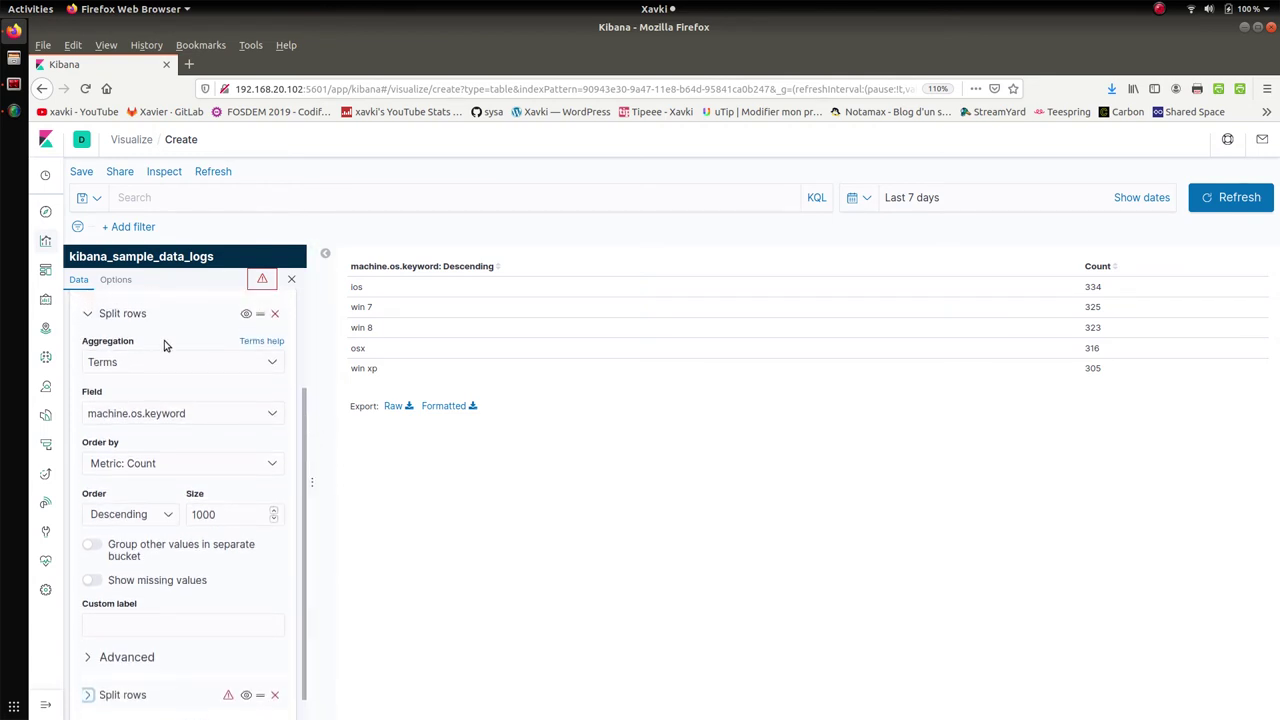
{"action": "left_click", "coordinate": [89, 314]}
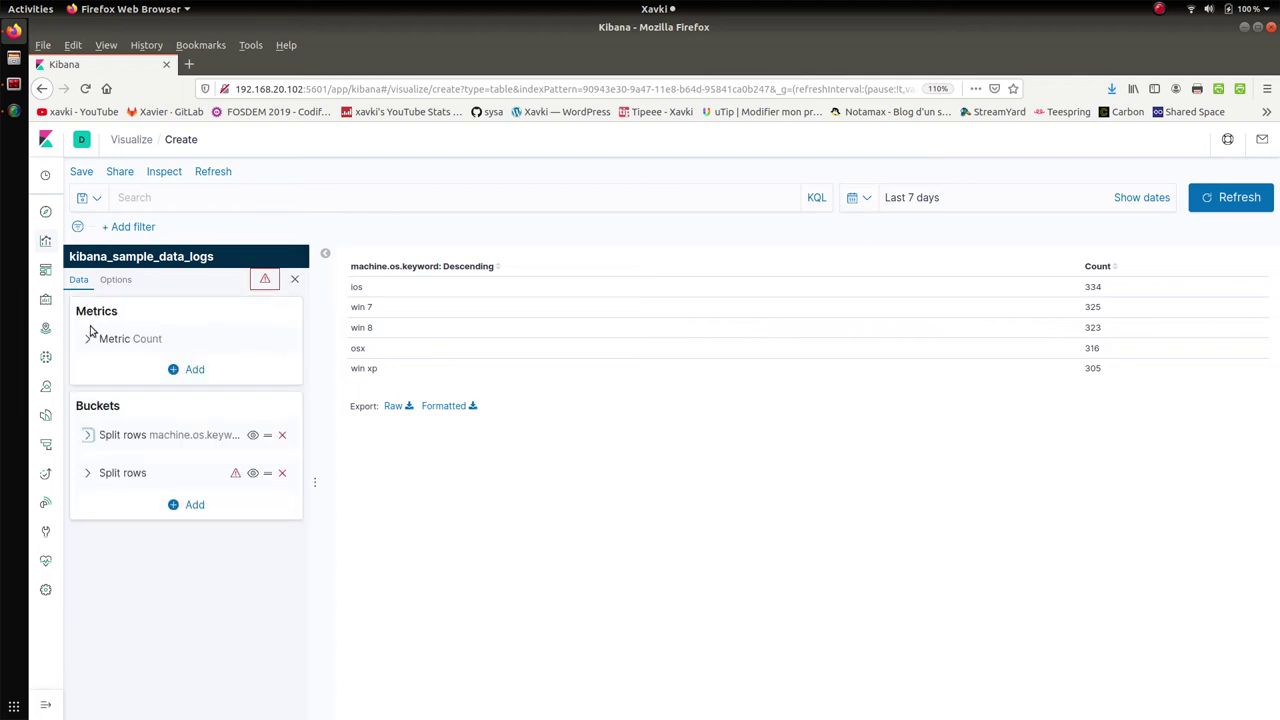
{"action": "left_click", "coordinate": [87, 474]}
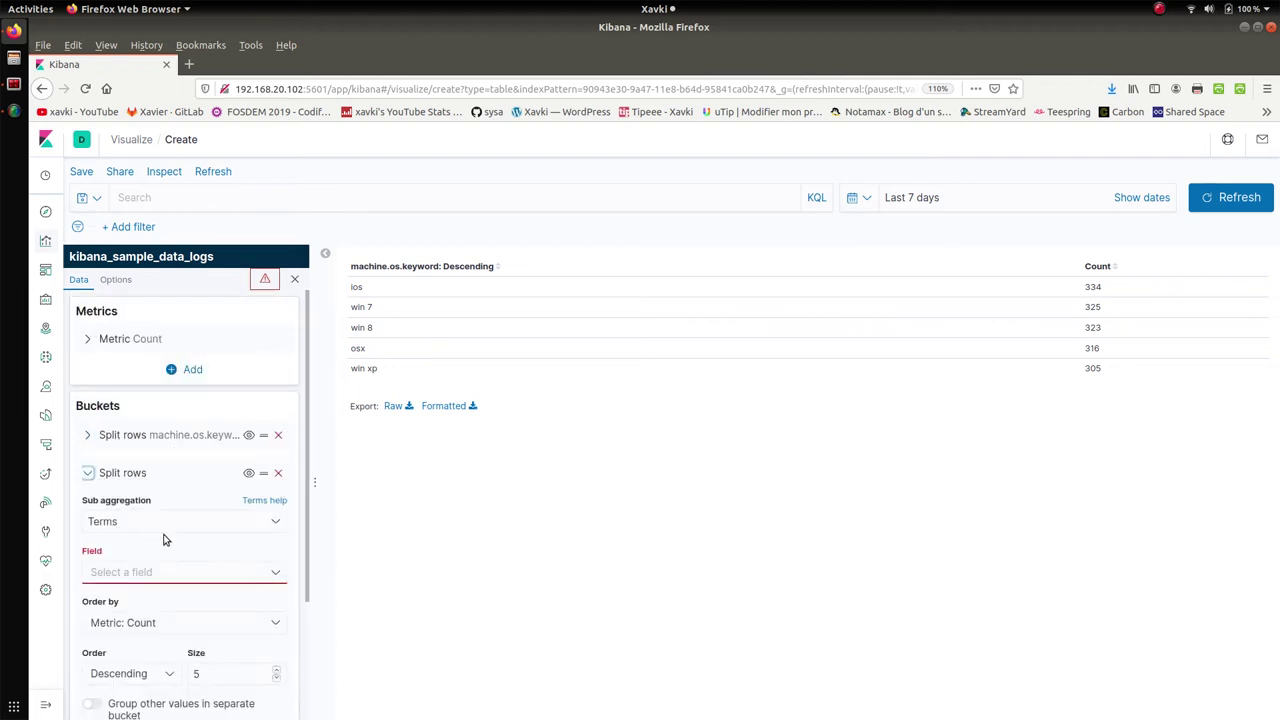
- Set the Split rows sub-bucket's sub aggregation to IPv4 Range and its field to ip
{"action": "left_click", "coordinate": [235, 578]}
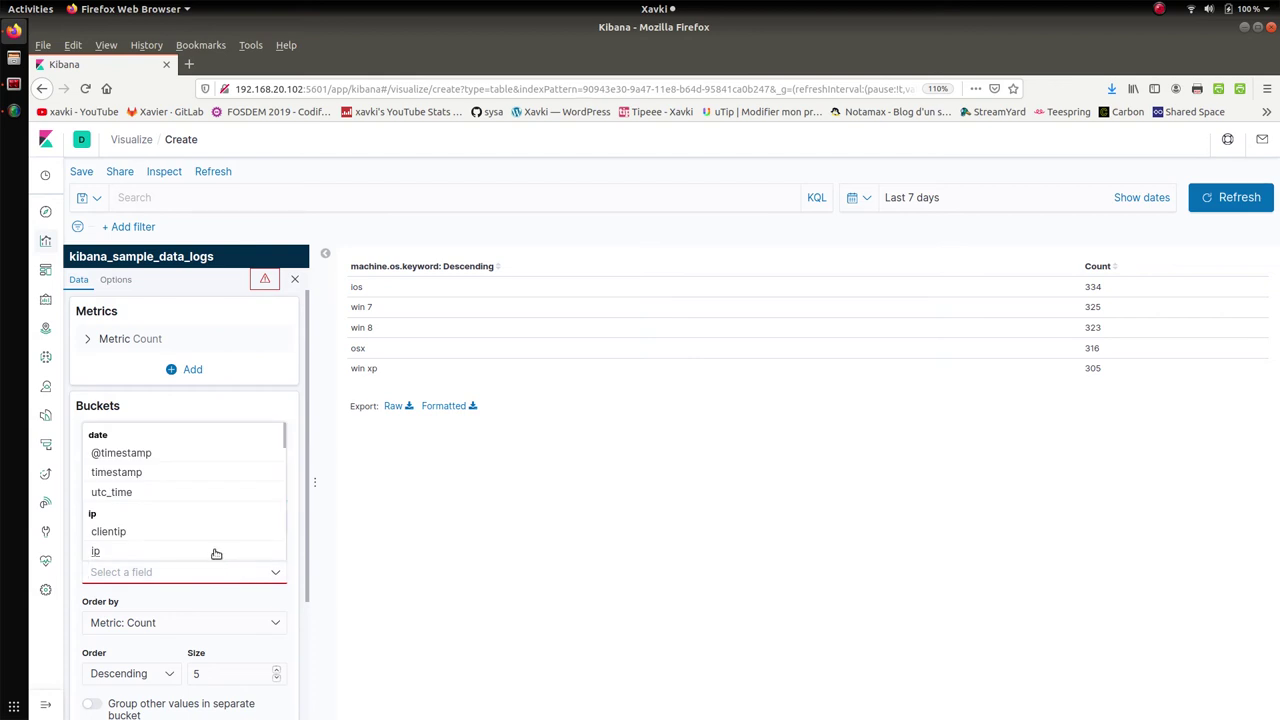
{"action": "left_click", "coordinate": [215, 551]}
{"action": "left_click", "coordinate": [197, 521]}
{"action": "type", "text": "ip"}
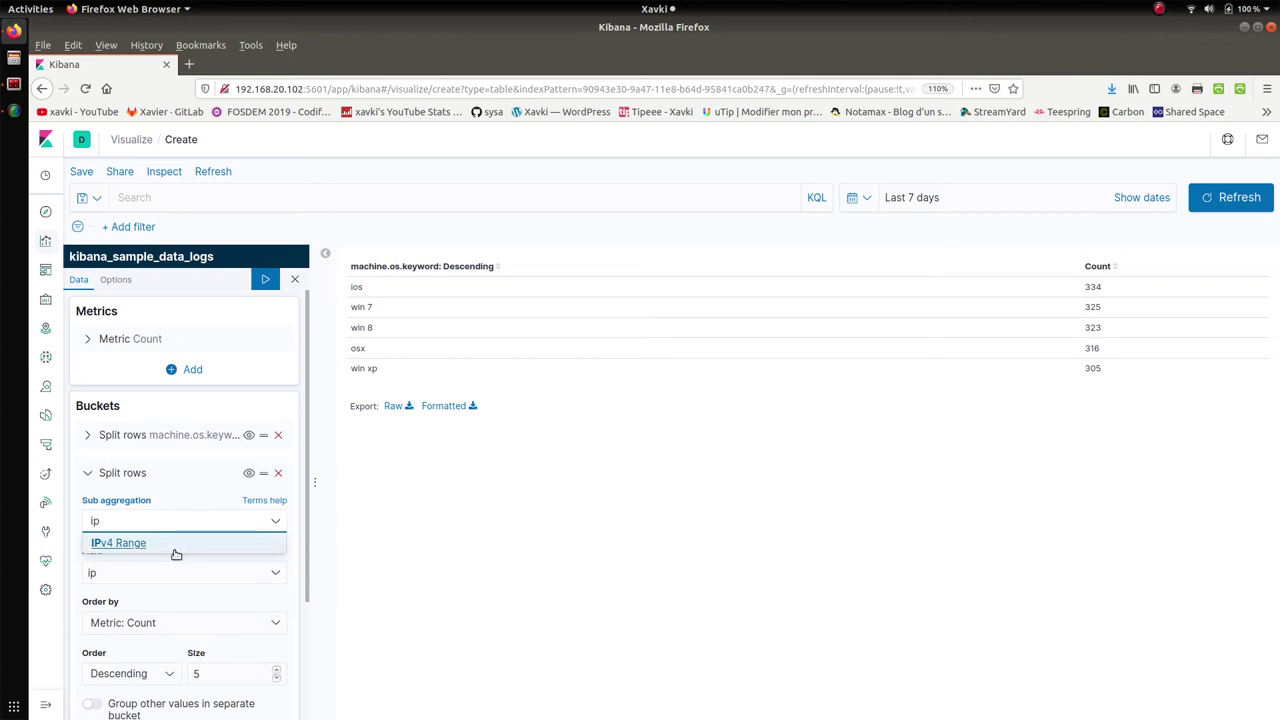
{"action": "left_click", "coordinate": [176, 549]}
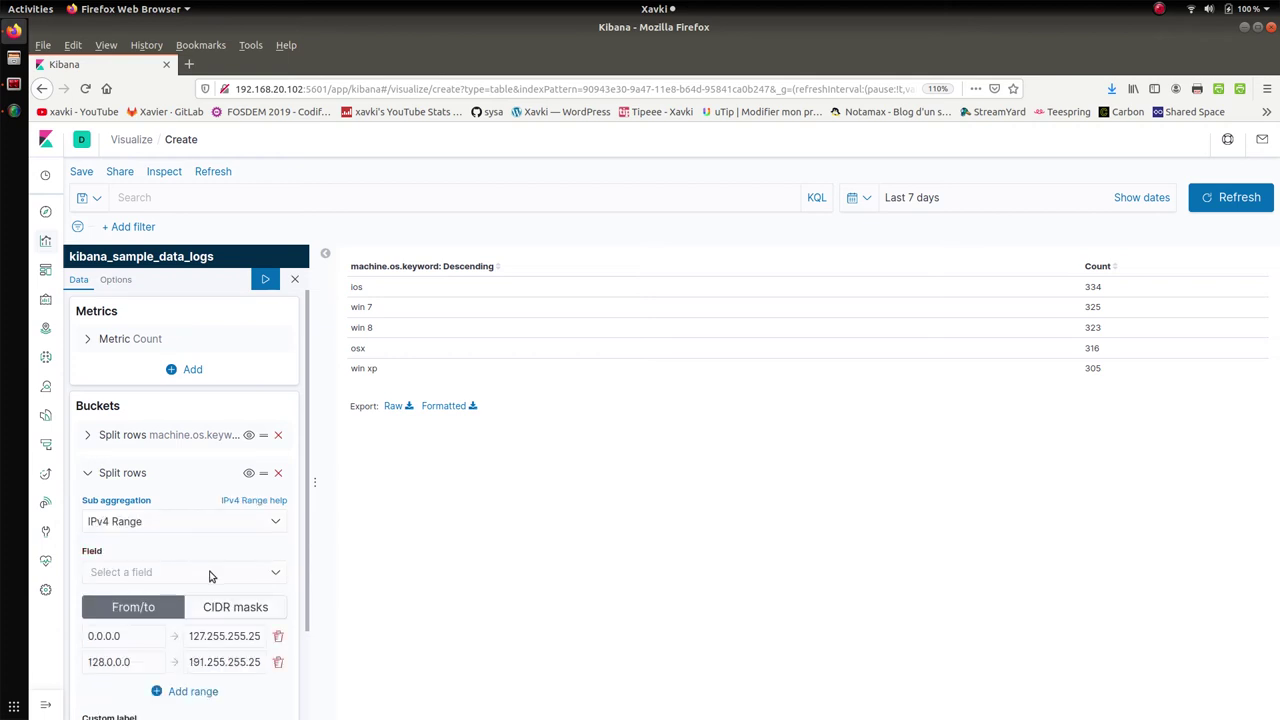
{"action": "left_click", "coordinate": [210, 574]}
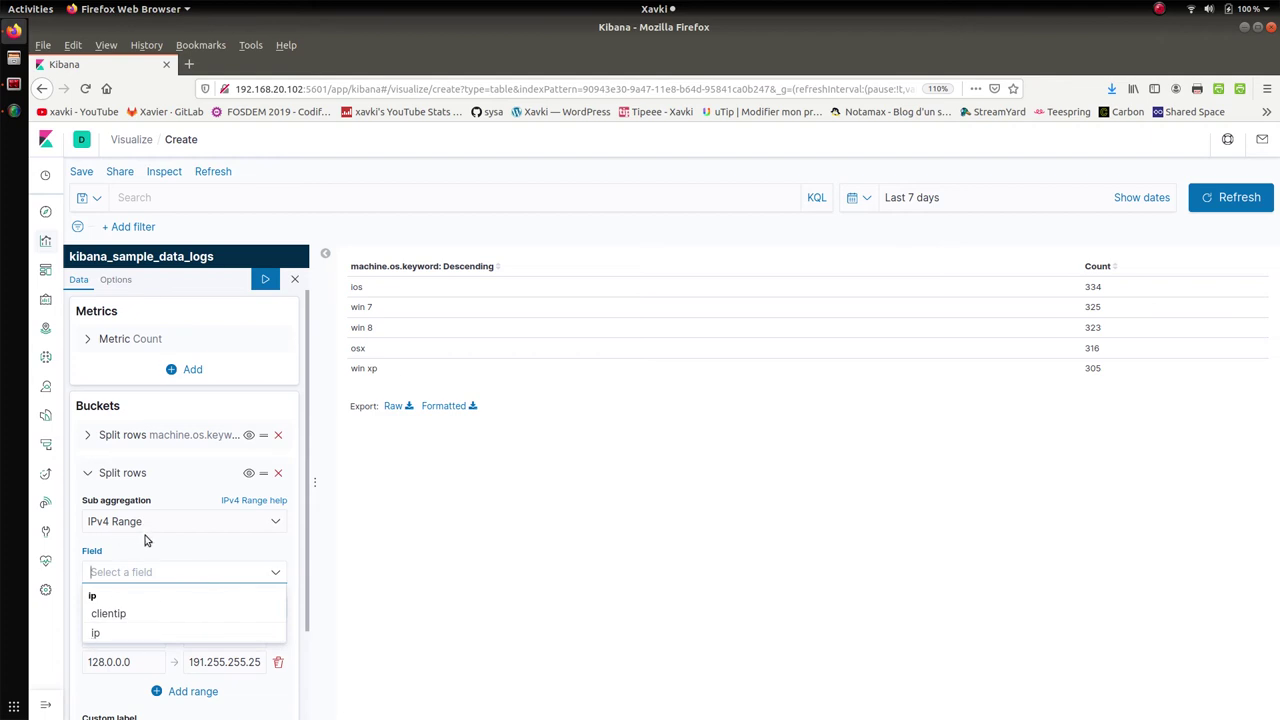
{"action": "left_click", "coordinate": [101, 634]}
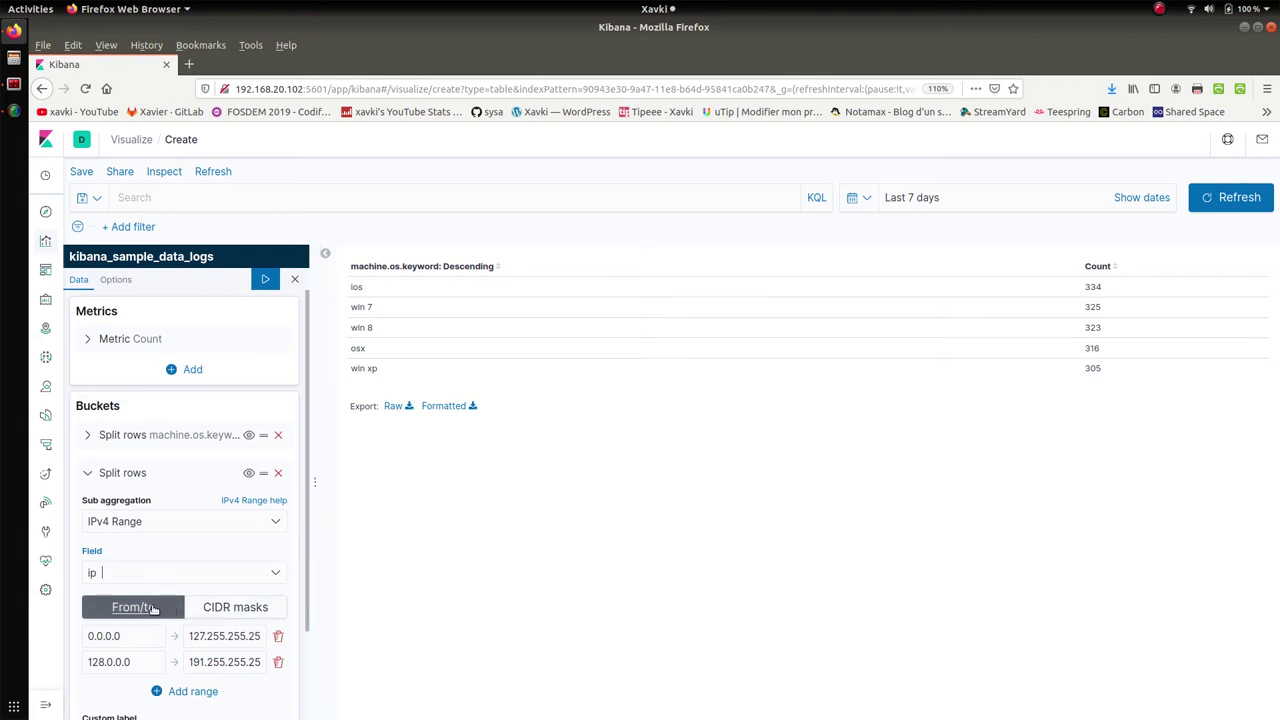
- Preview the CIDR masks form of the IP ranges, return to From/to and apply the changes to the table
{"action": "left_click", "coordinate": [213, 609]}
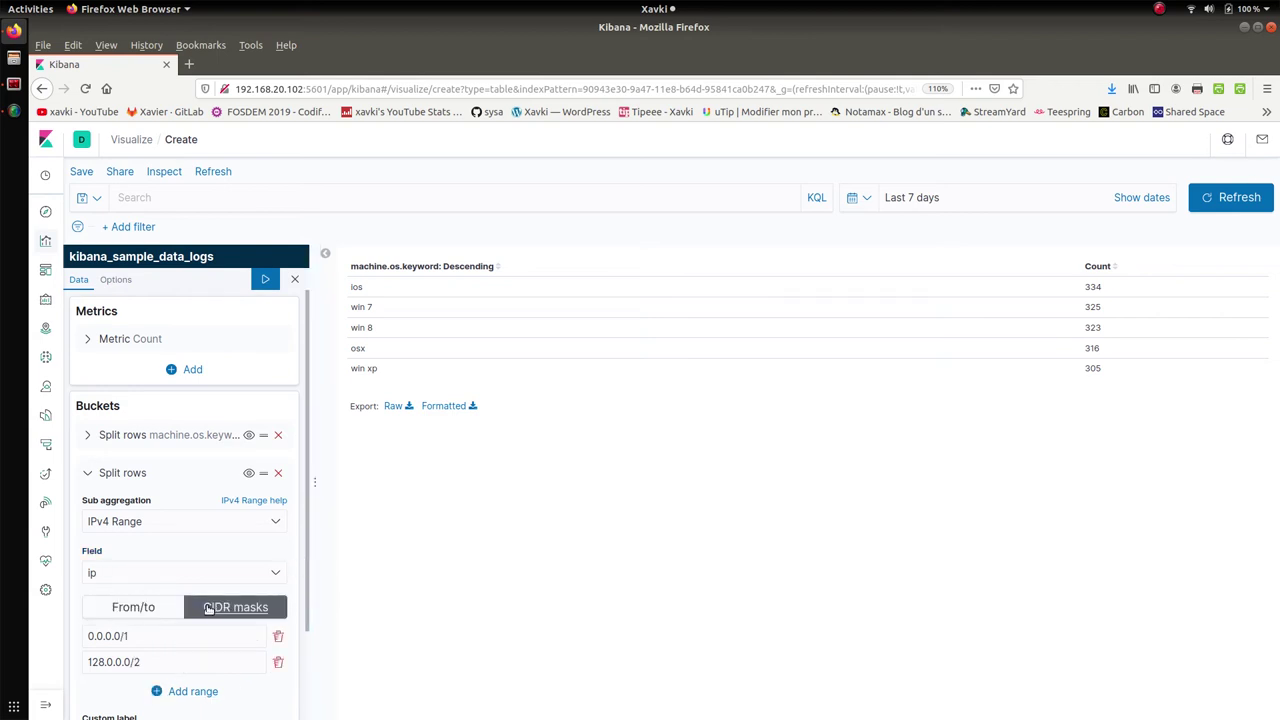
{"action": "left_click", "coordinate": [148, 609]}
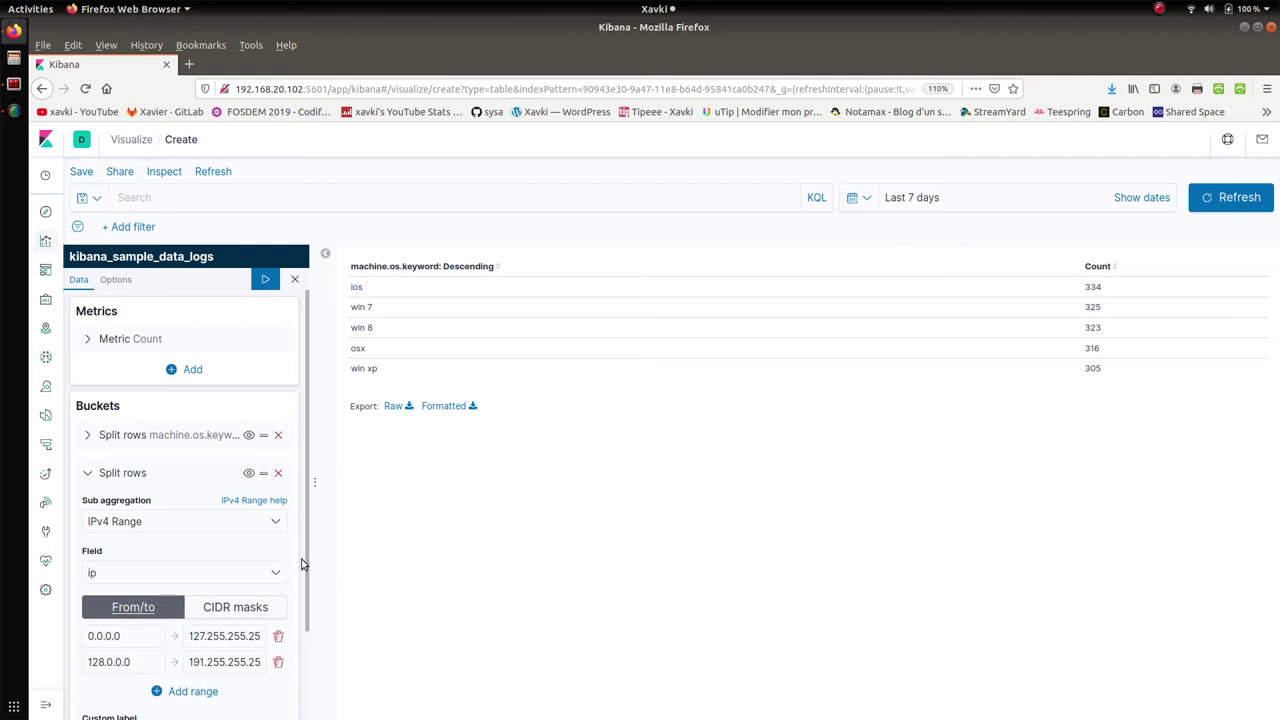
{"action": "left_click_drag", "start_coordinate": [308, 571], "coordinate": [308, 434]}
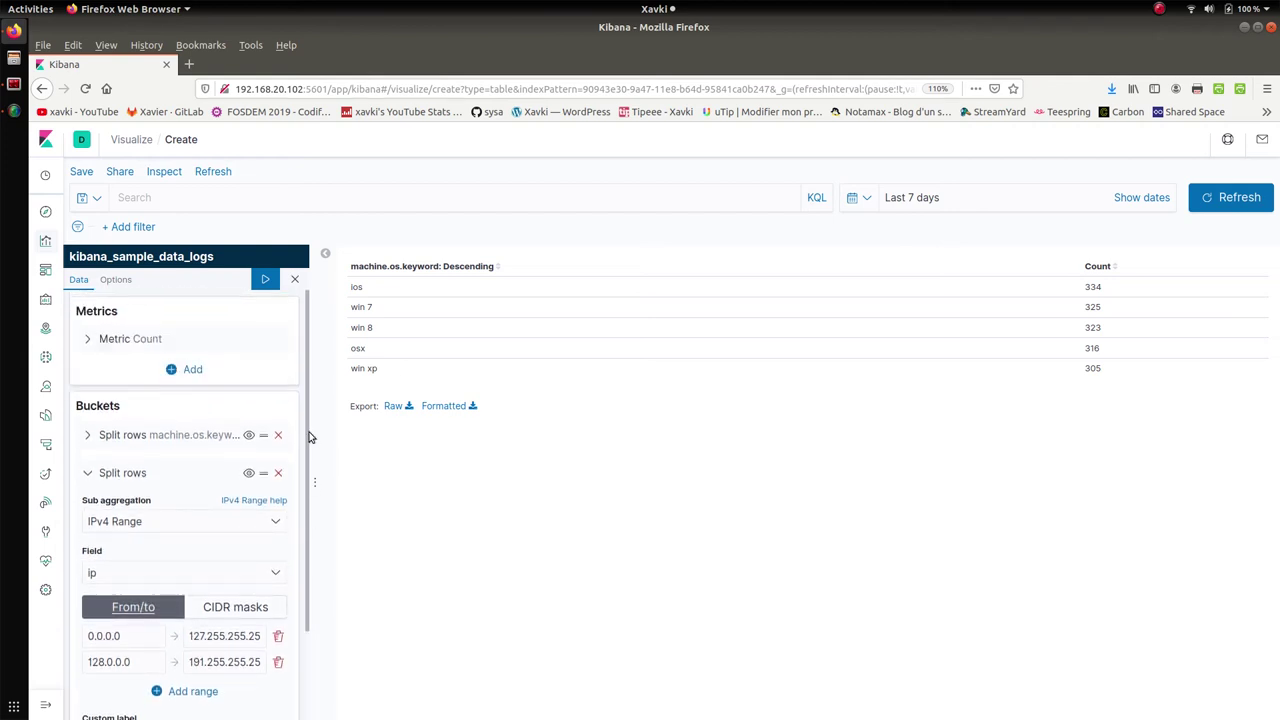
{"action": "left_click", "coordinate": [262, 284]}
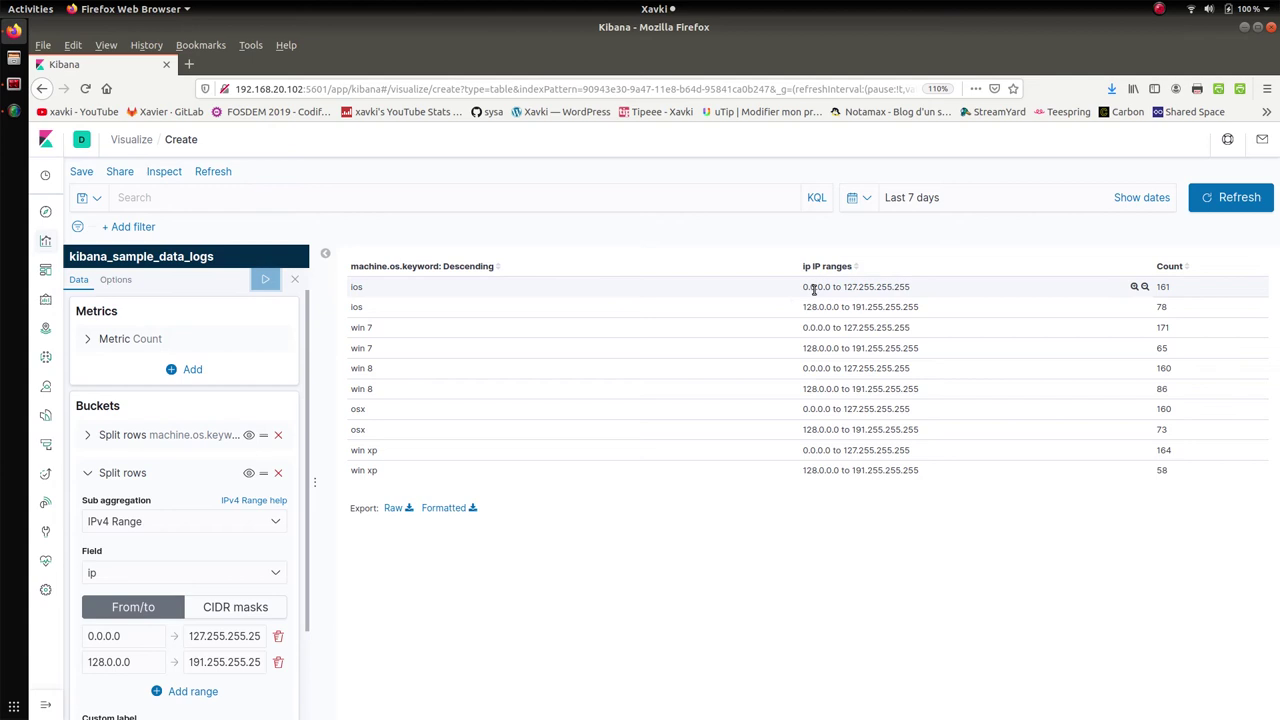
- Examine the IP ranges in the table, the sub-bucket's CIDR masks form and its advanced JSON input option
{"action": "left_click_drag", "start_coordinate": [848, 289], "coordinate": [922, 290]}
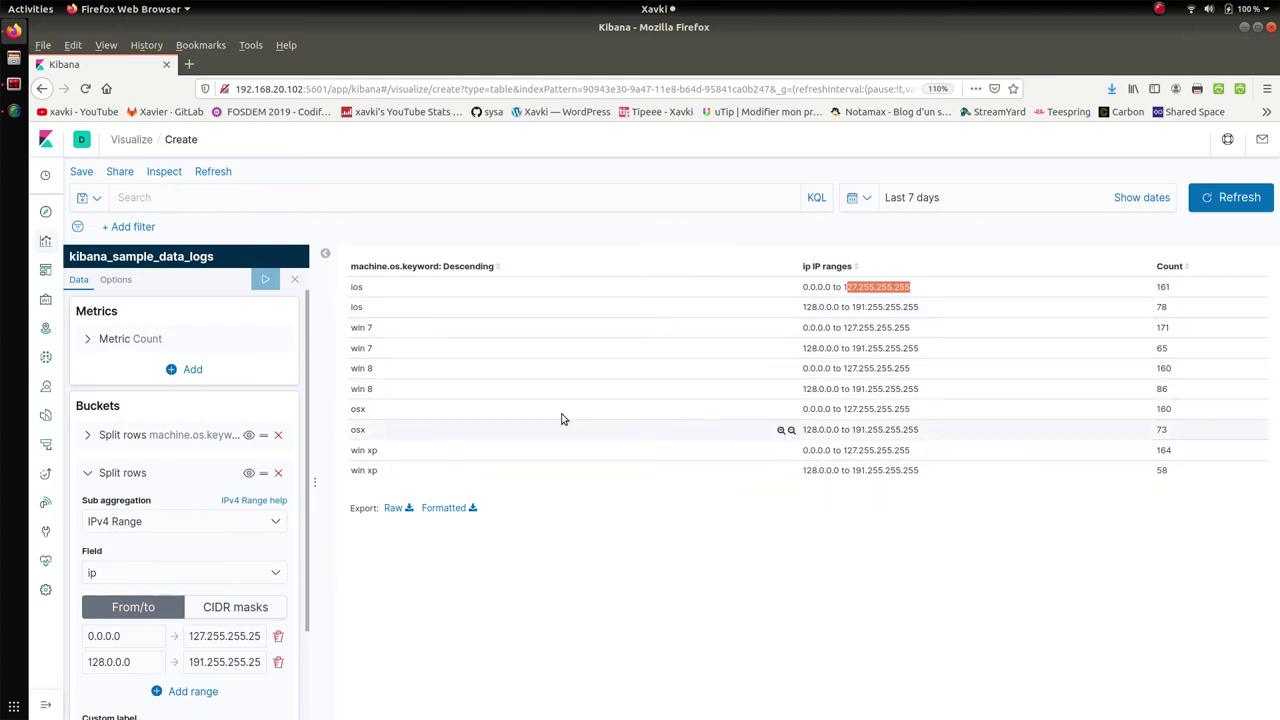
{"action": "left_click", "coordinate": [230, 614]}
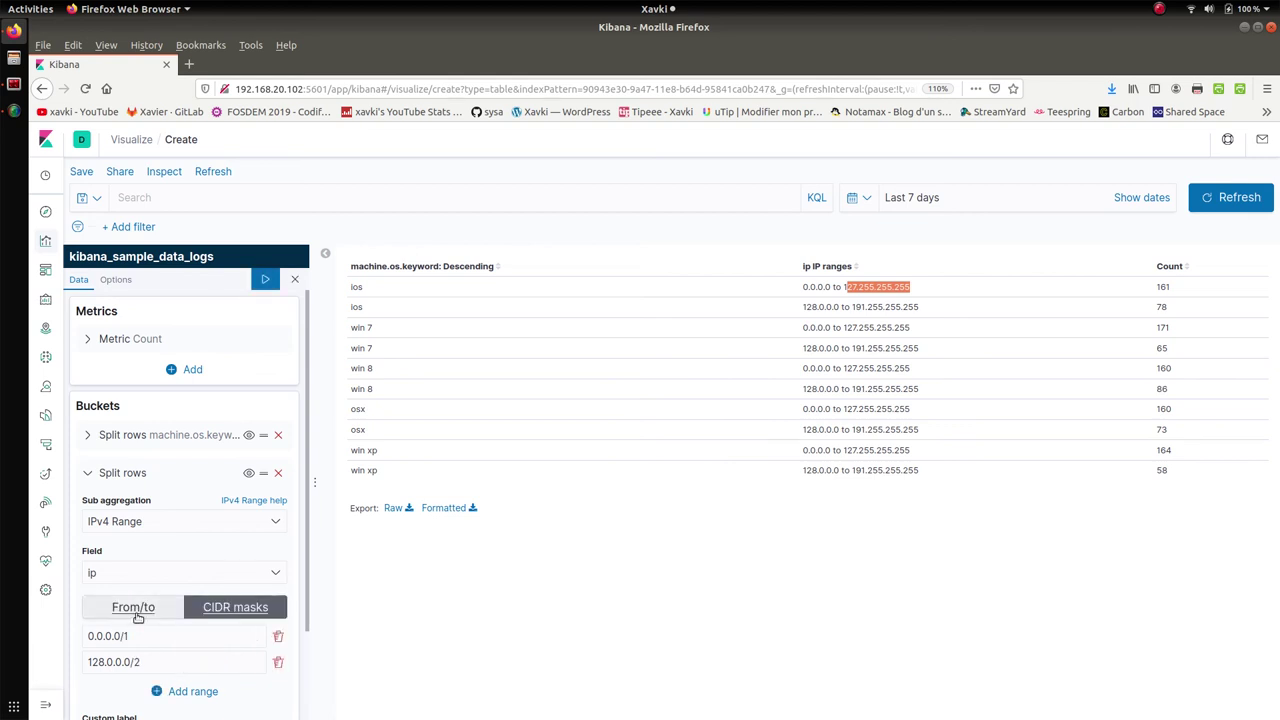
{"action": "left_click", "coordinate": [157, 607]}
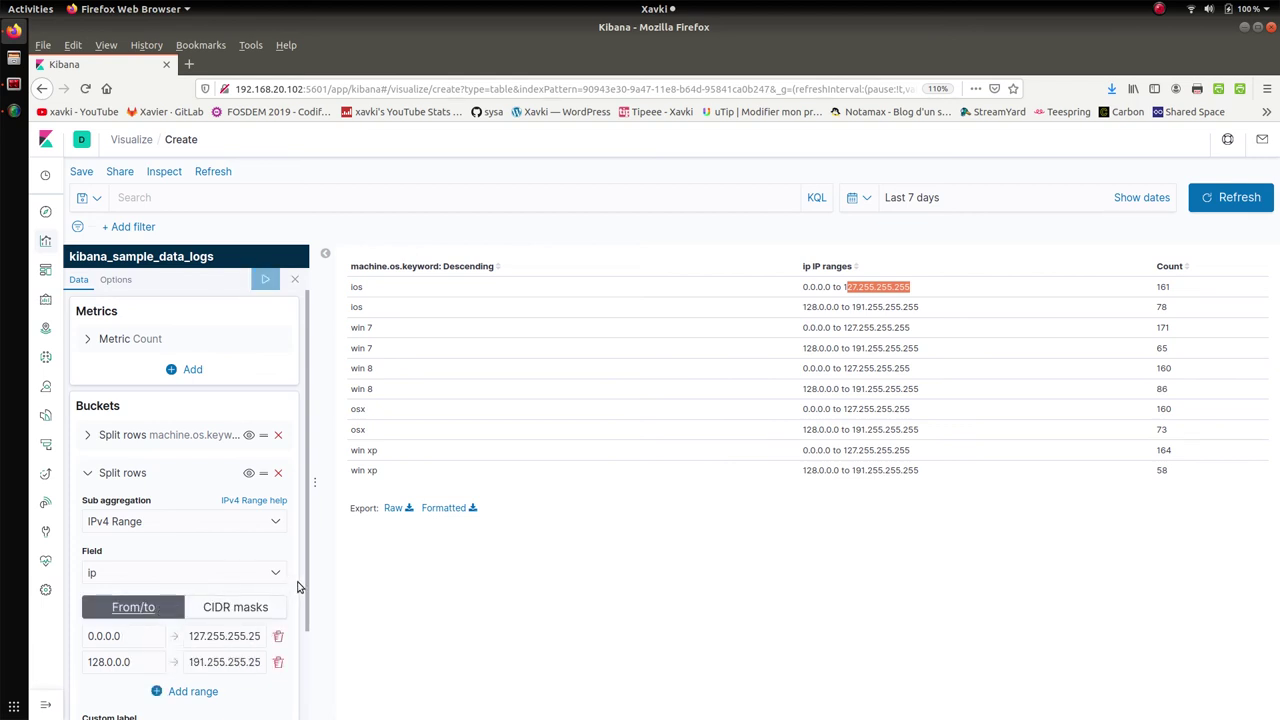
{"action": "left_click_drag", "start_coordinate": [308, 587], "coordinate": [317, 686]}
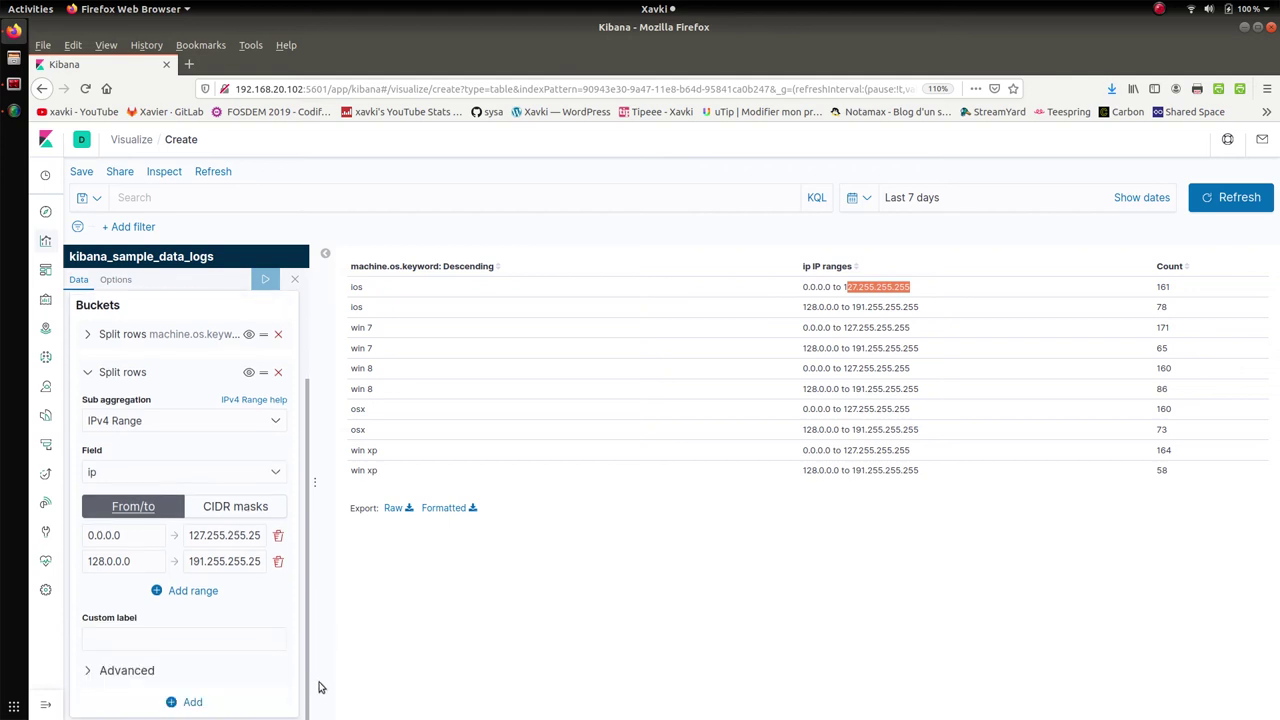
{"action": "left_click", "coordinate": [128, 673]}
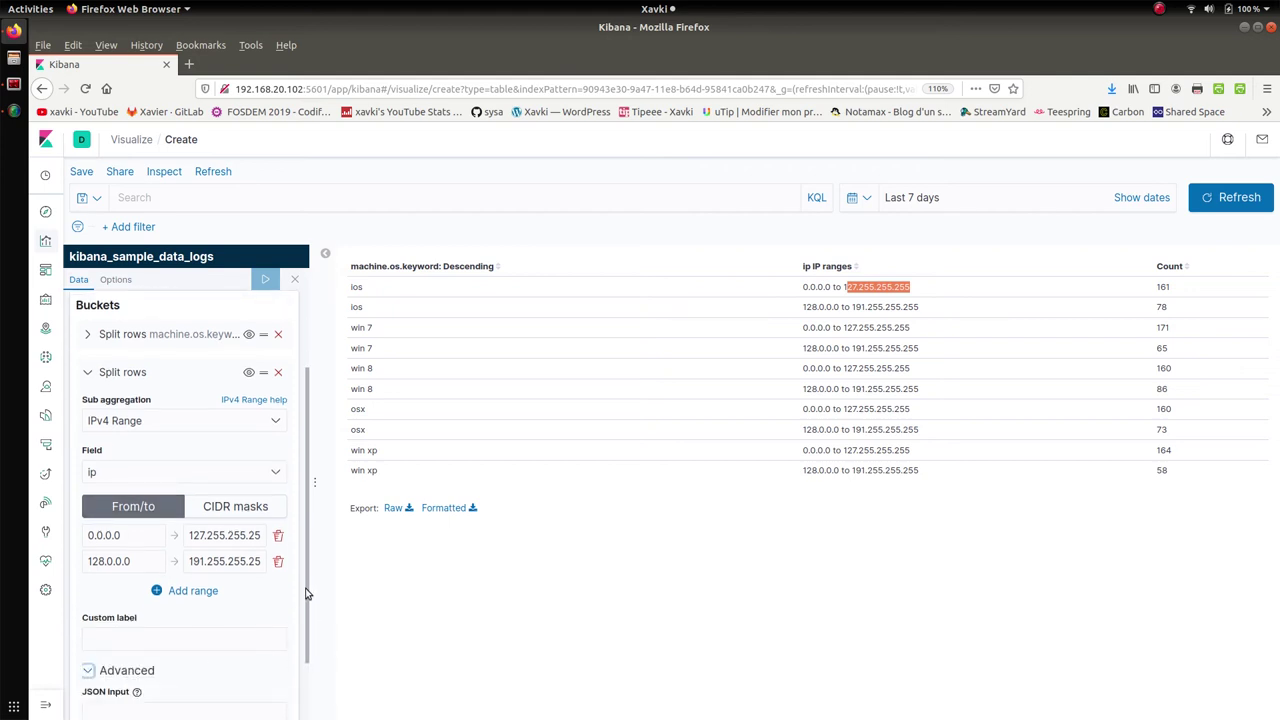
{"action": "left_click_drag", "start_coordinate": [307, 593], "coordinate": [310, 717]}
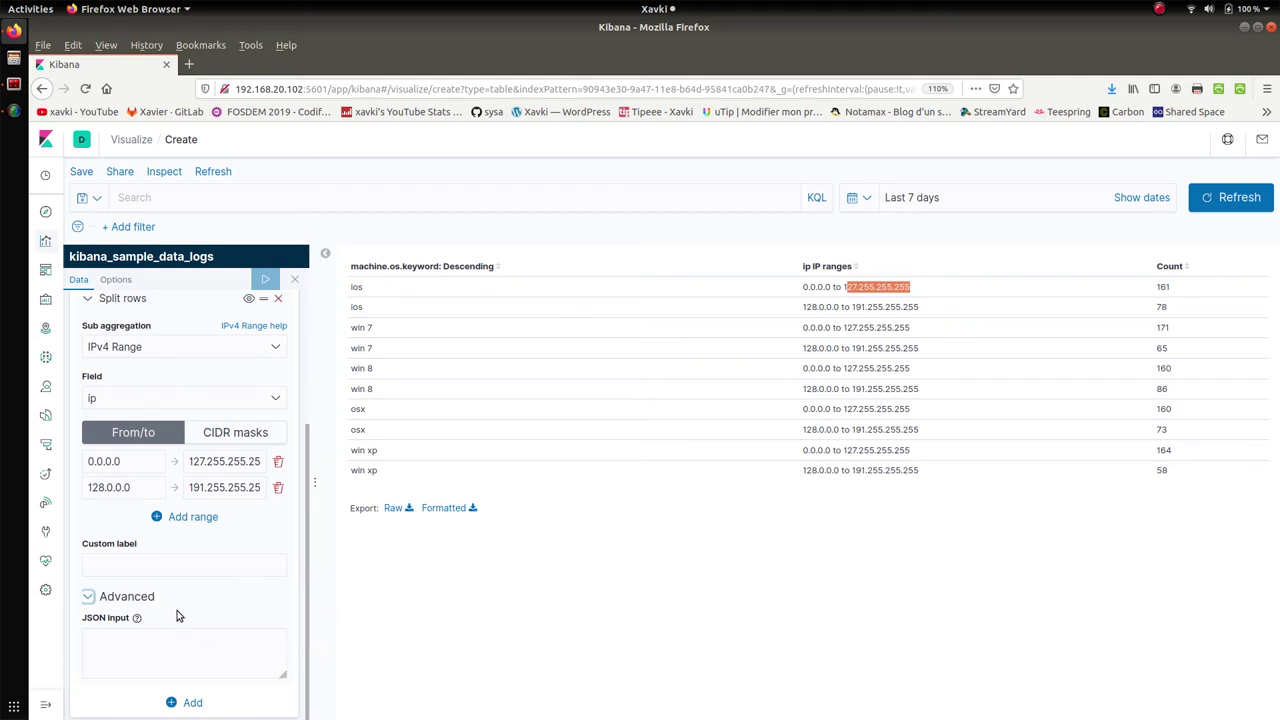
{"action": "scroll", "coordinate": [308, 586], "scroll_direction": "up", "scroll_amount": 1}
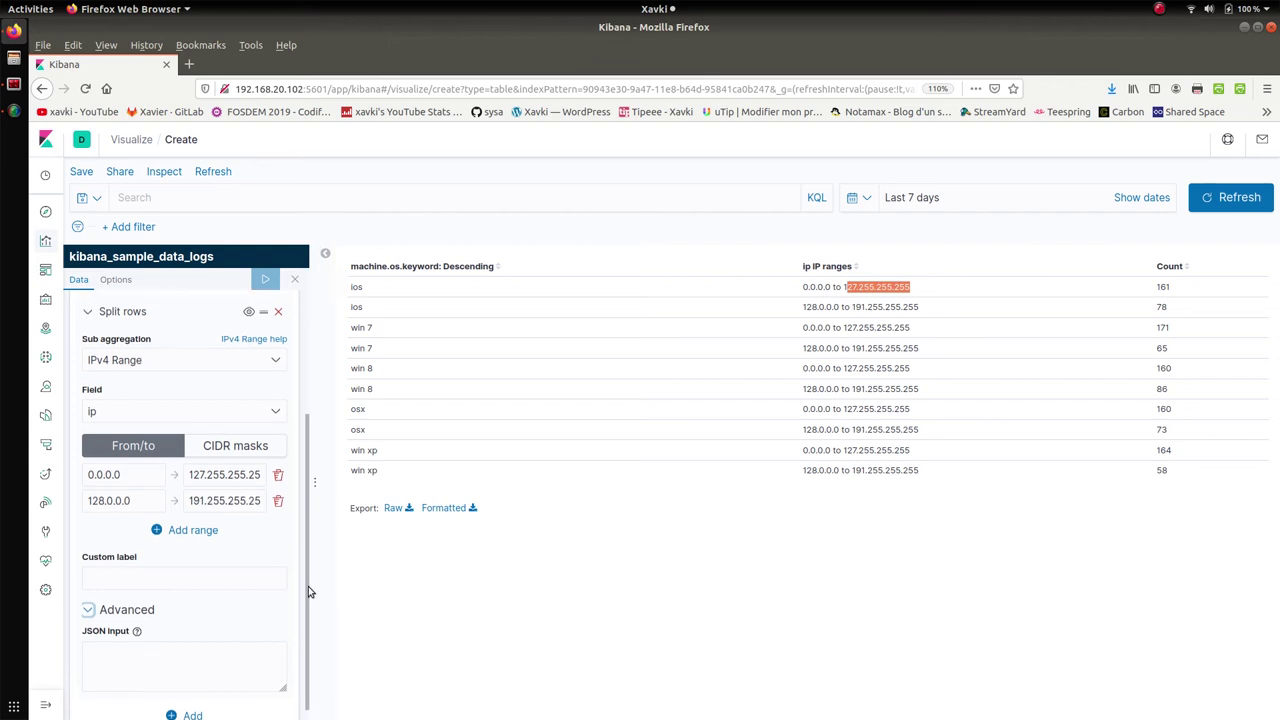
- Change the Split rows sub-bucket to a Terms sub aggregation on the ip field and apply the changes to the table
{"action": "left_click", "coordinate": [183, 393]}
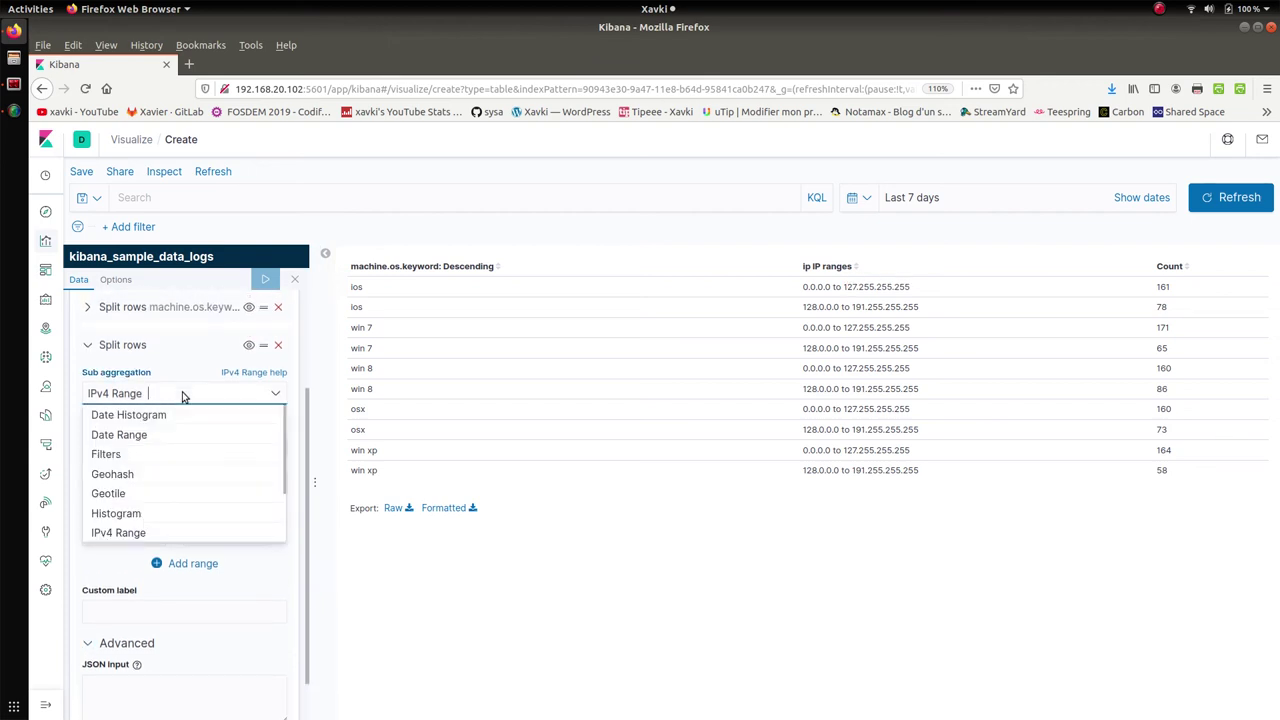
{"action": "type", "text": "terms"}
{"action": "left_click", "coordinate": [106, 438]}
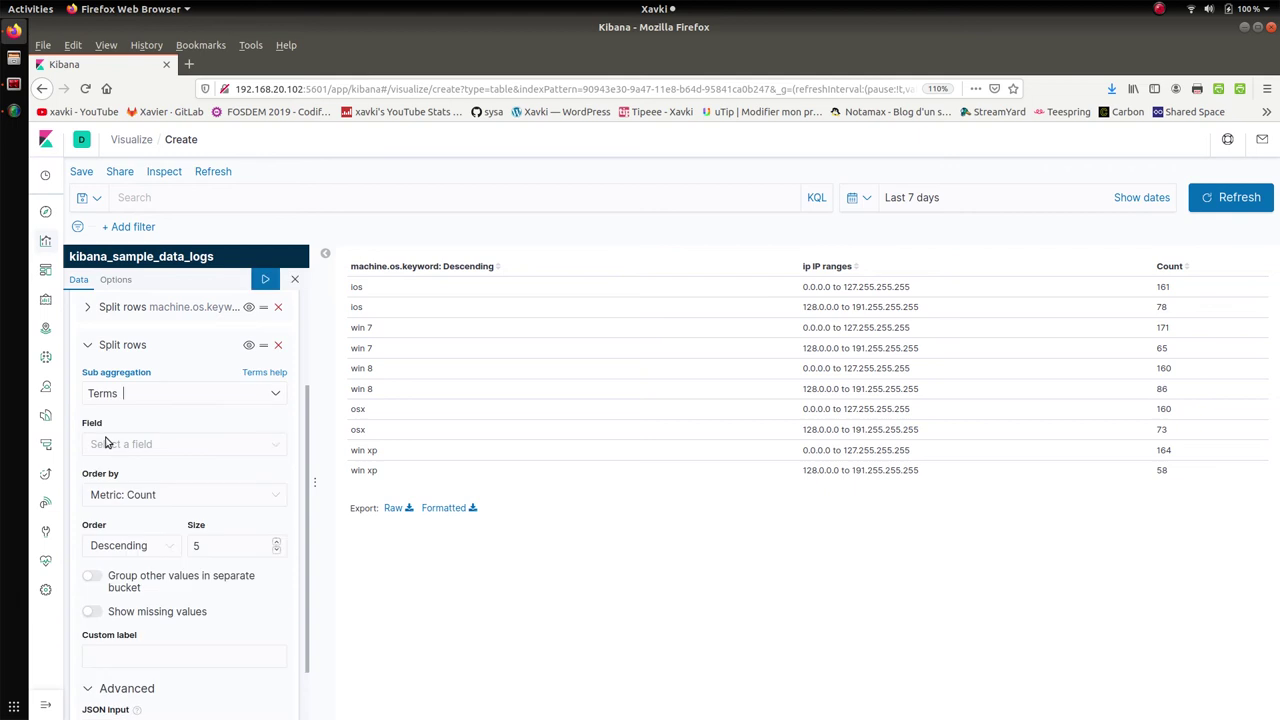
{"action": "left_click", "coordinate": [140, 444]}
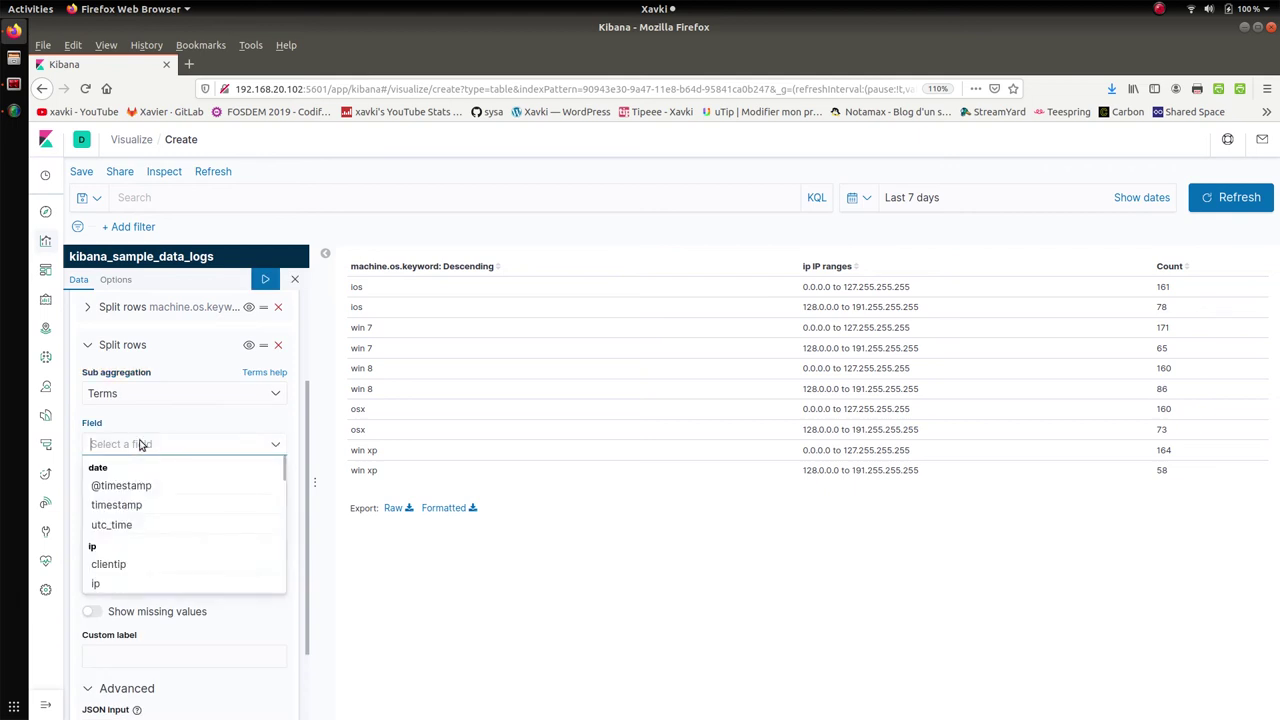
{"action": "type", "text": "ip"}
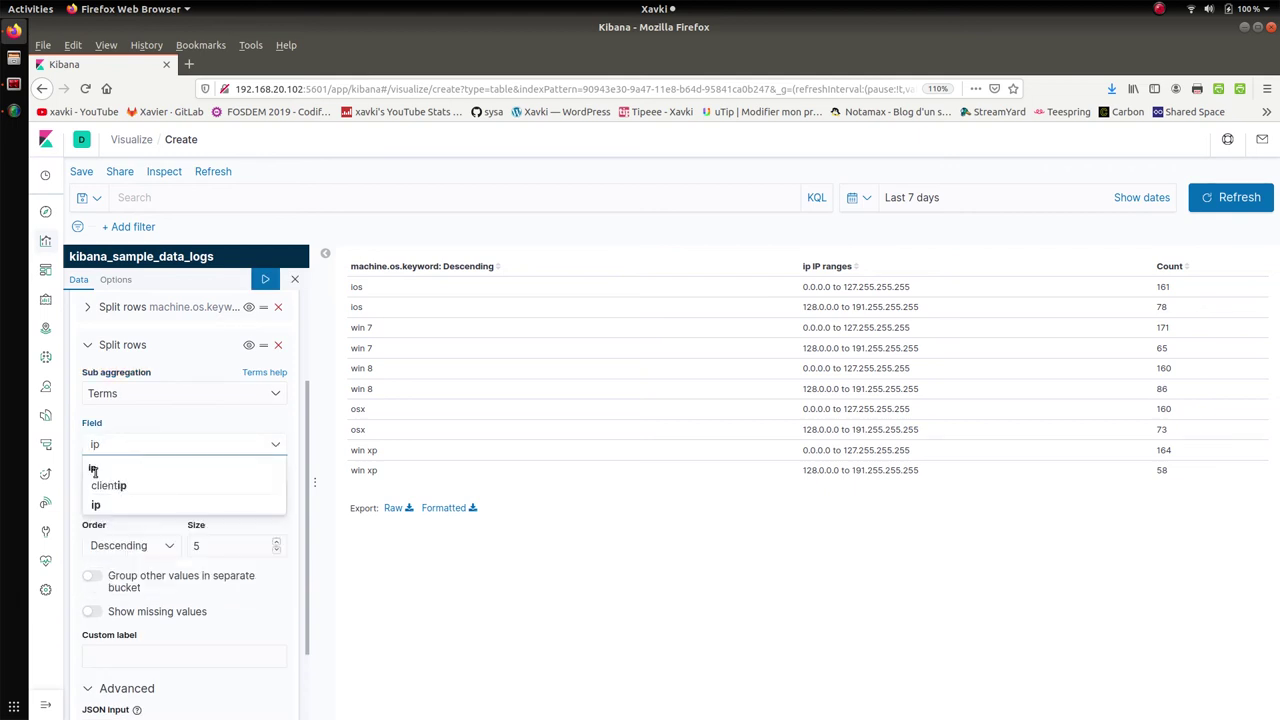
{"action": "left_click", "coordinate": [110, 504]}
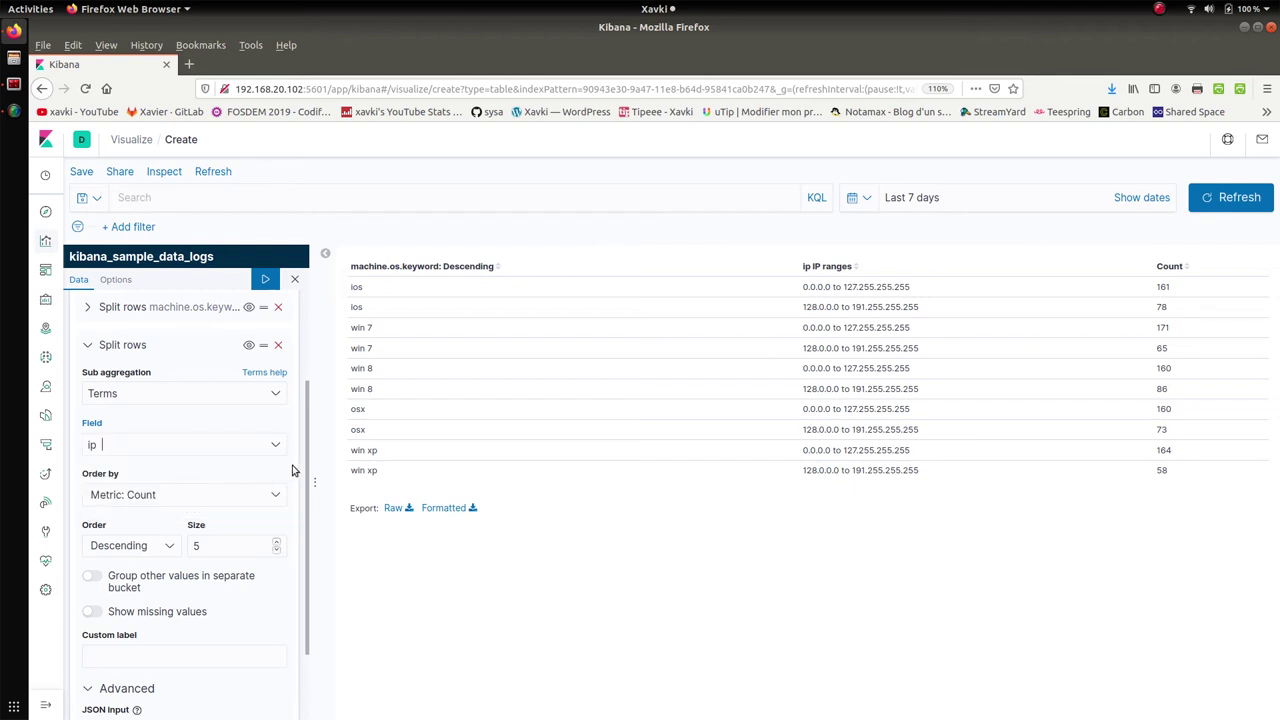
{"action": "left_click", "coordinate": [265, 281]}
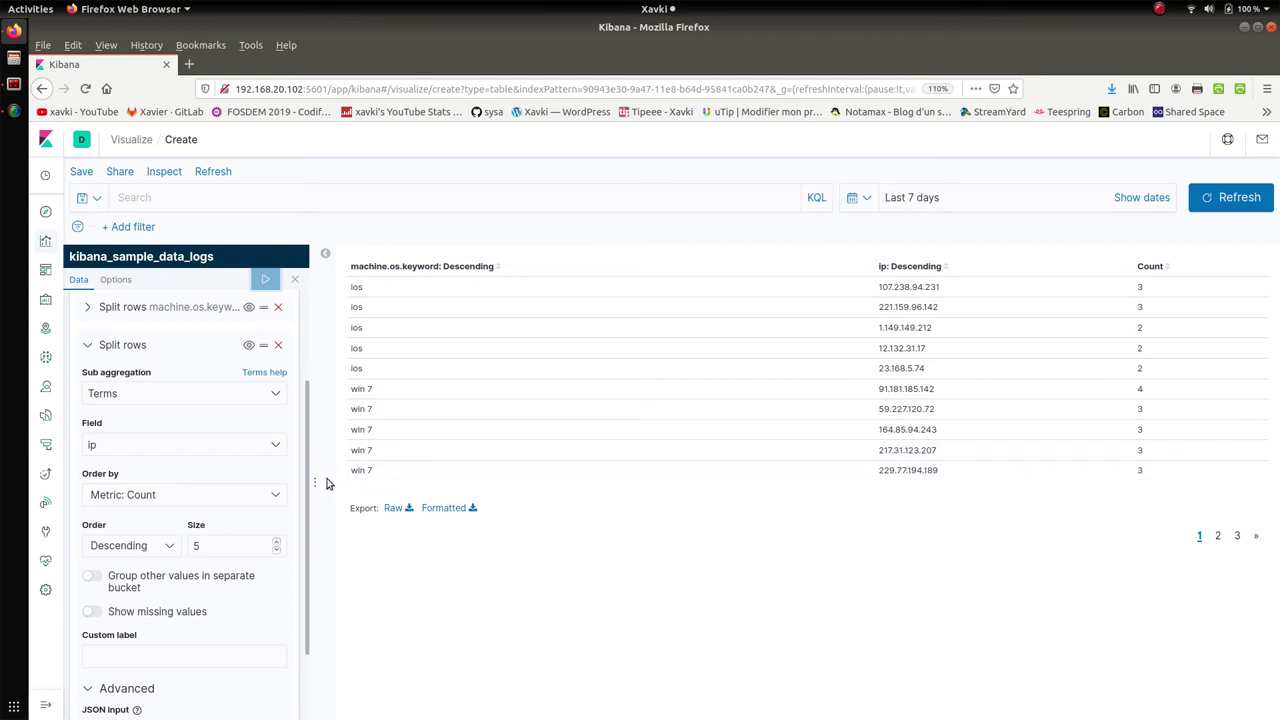
- Set the size of the ip Split rows sub-bucket to 1000 and apply the changes to the table
{"action": "double_click", "coordinate": [246, 549]}
{"action": "type", "text": "1000"}
{"action": "left_click", "coordinate": [265, 281]}
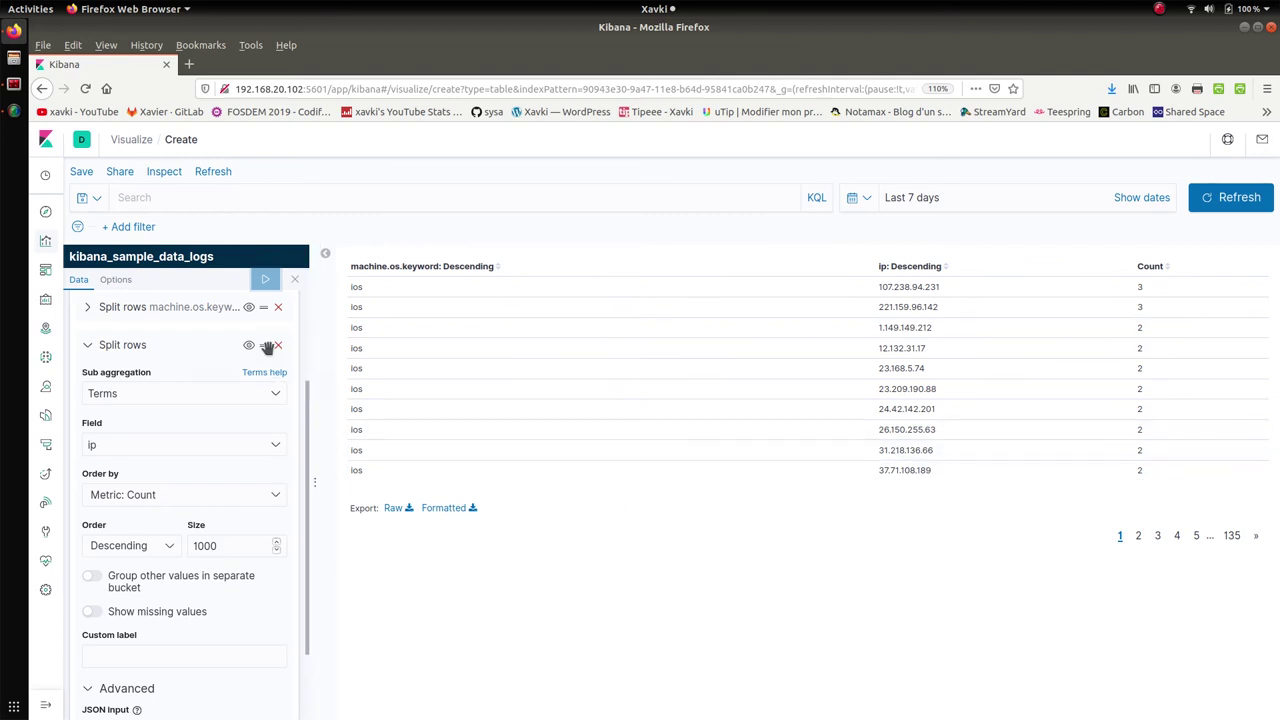
- Set the table's maximum rows per page to 1000 and apply the changes
{"action": "left_click", "coordinate": [114, 279]}
{"action": "left_click_drag", "start_coordinate": [131, 334], "coordinate": [52, 327]}
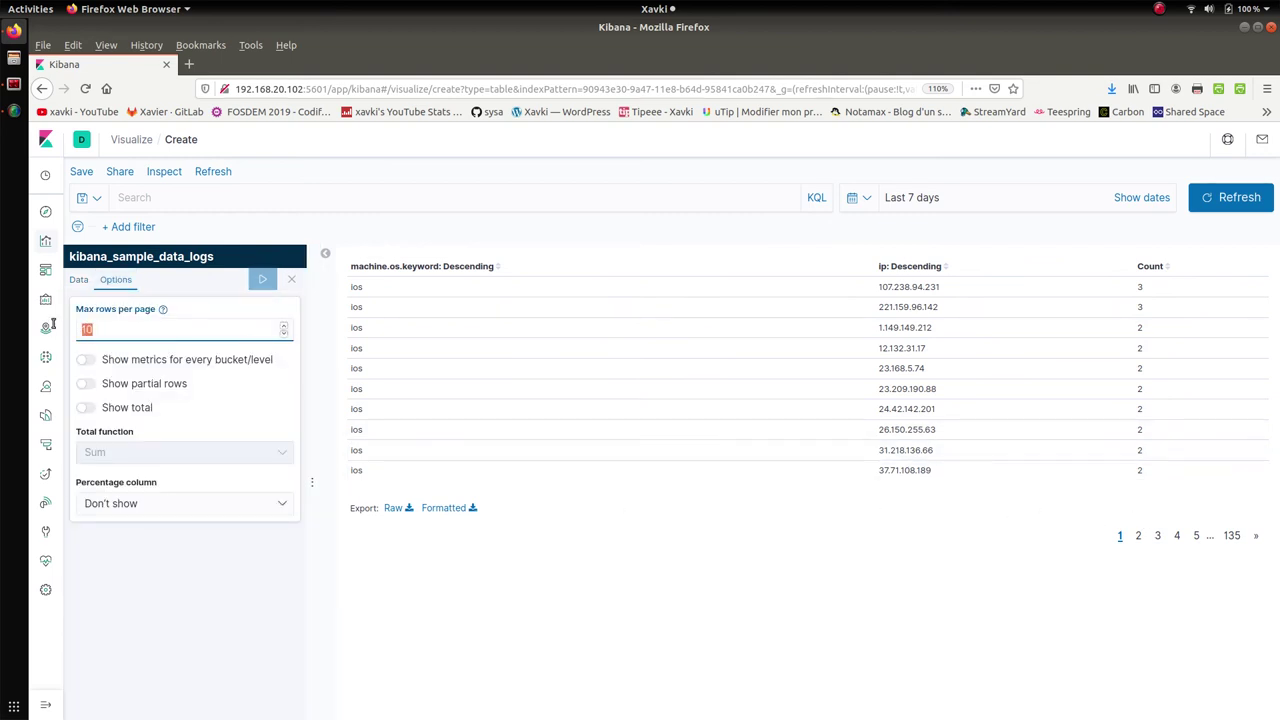
{"action": "type", "text": "10"}
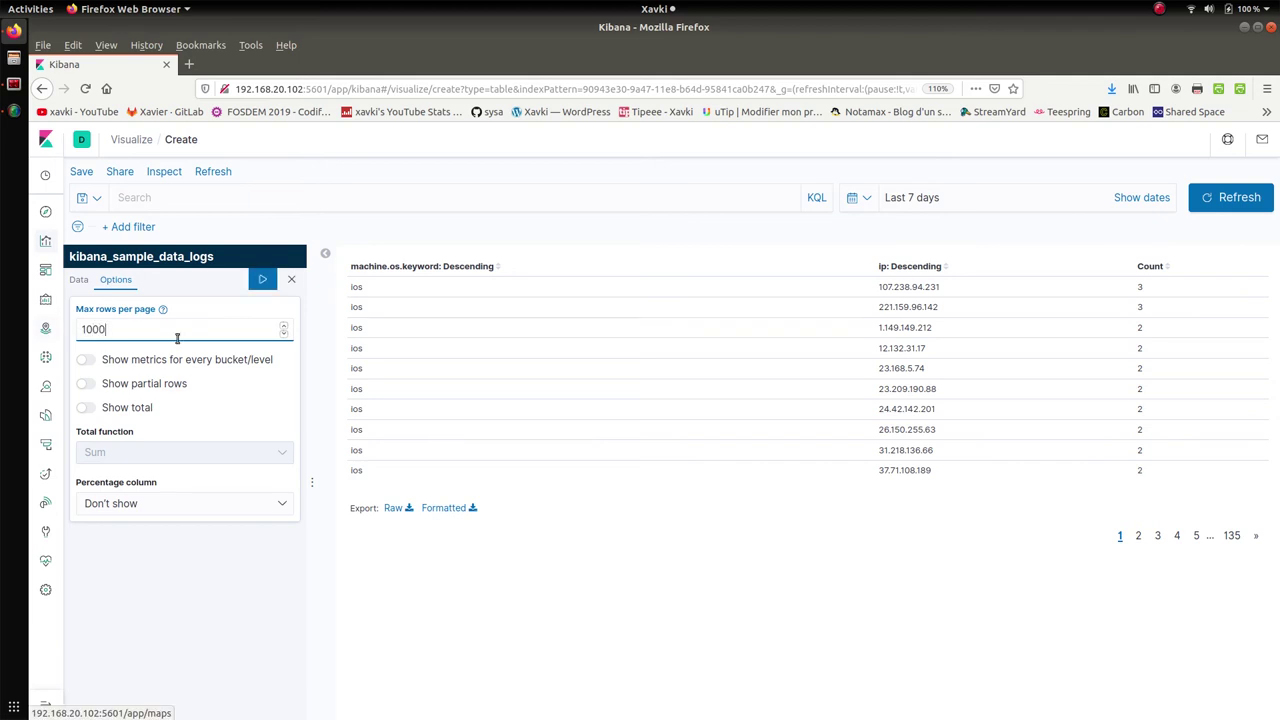
{"action": "left_click", "coordinate": [259, 283]}
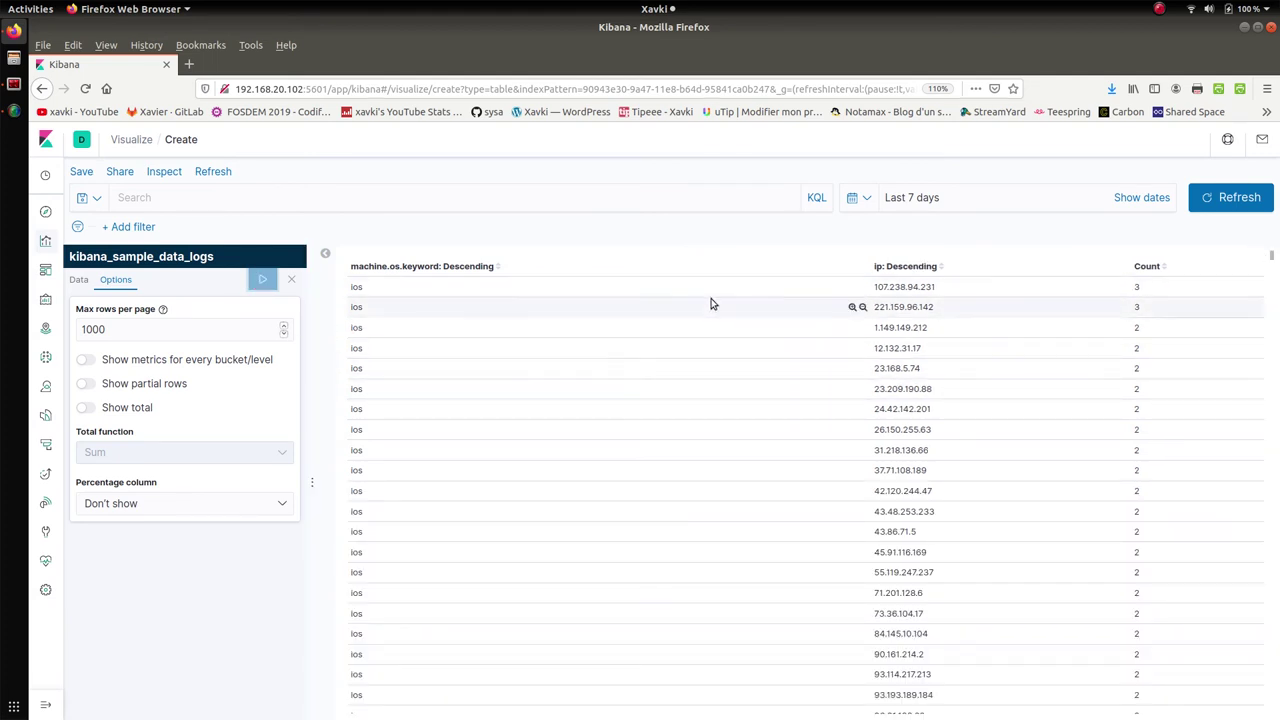
- Collapse the ip sub-bucket and expand the machine.os.keyword Split rows bucket down to its advanced options
{"action": "left_click", "coordinate": [75, 285]}
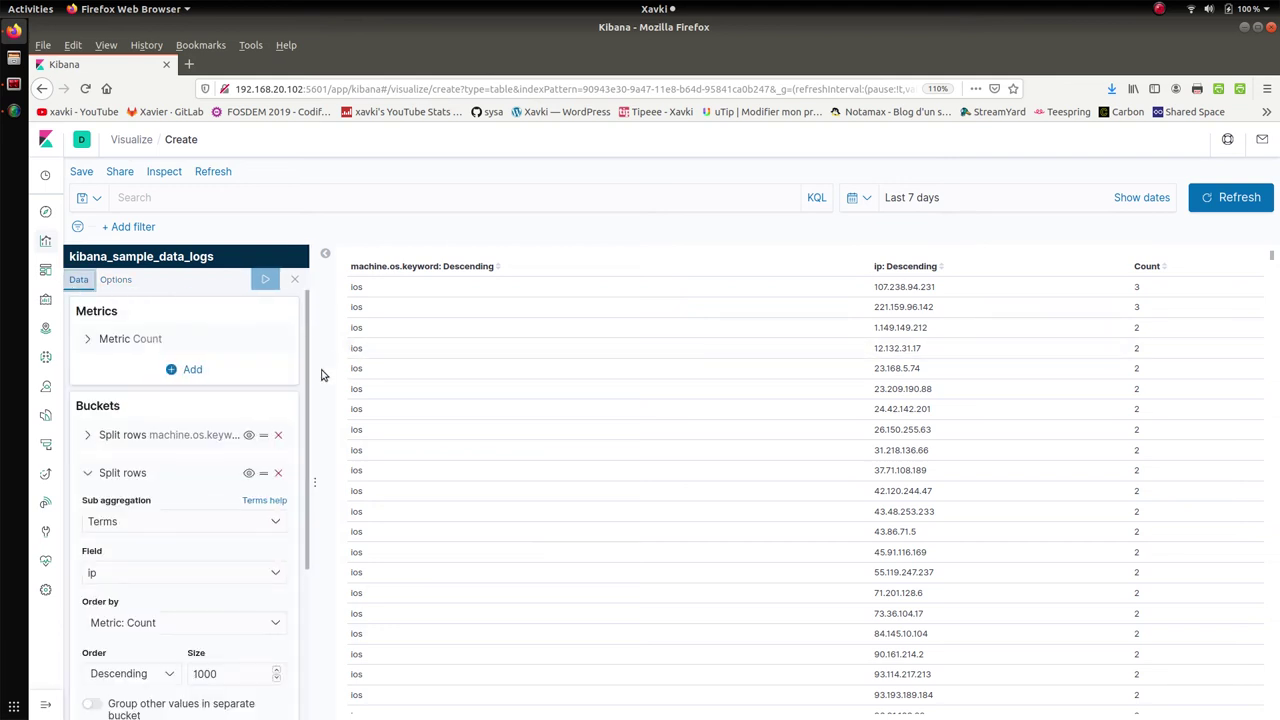
{"action": "scroll", "coordinate": [306, 420], "scroll_direction": "down", "scroll_amount": 4}
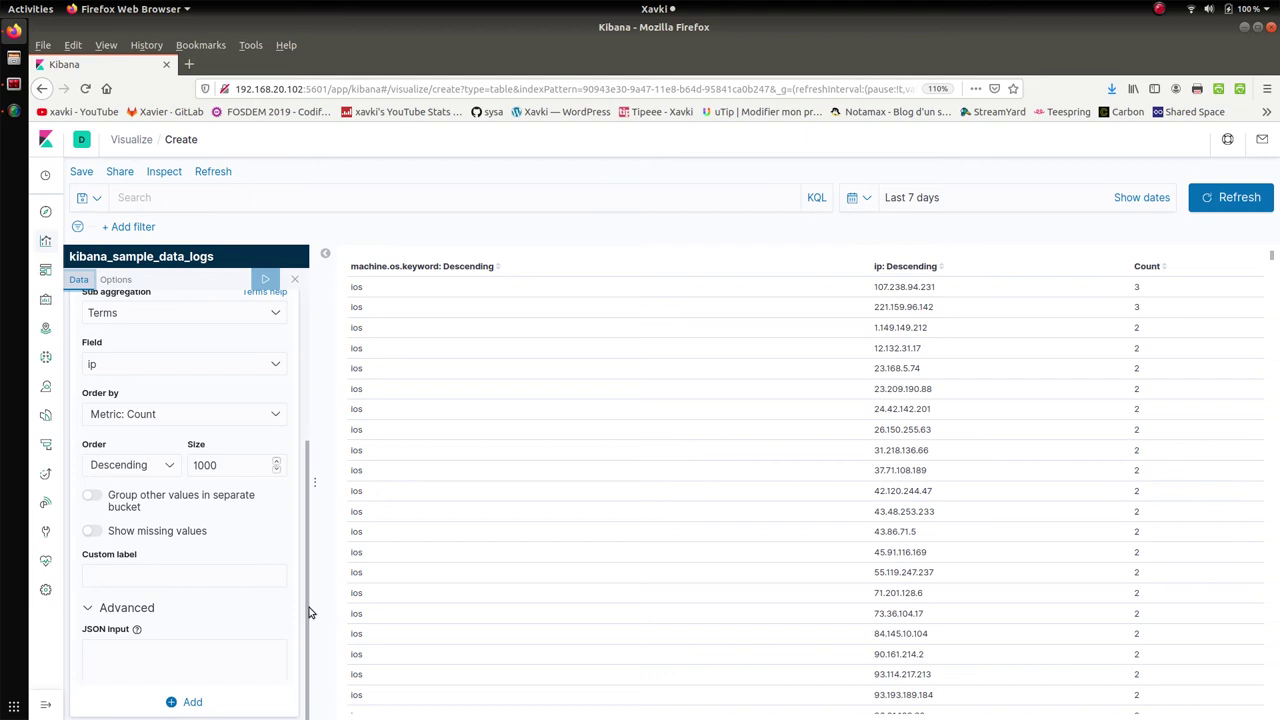
{"action": "scroll", "coordinate": [309, 517], "scroll_direction": "up", "scroll_amount": 2}
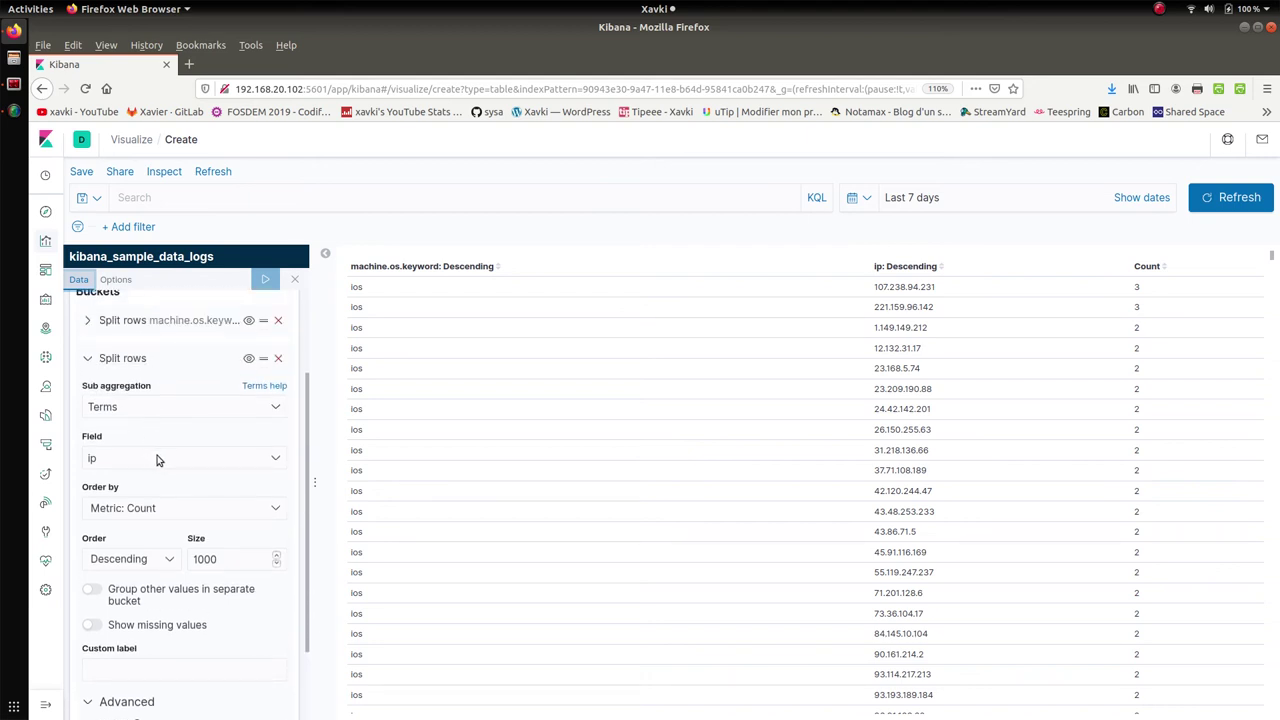
{"action": "left_click", "coordinate": [86, 361]}
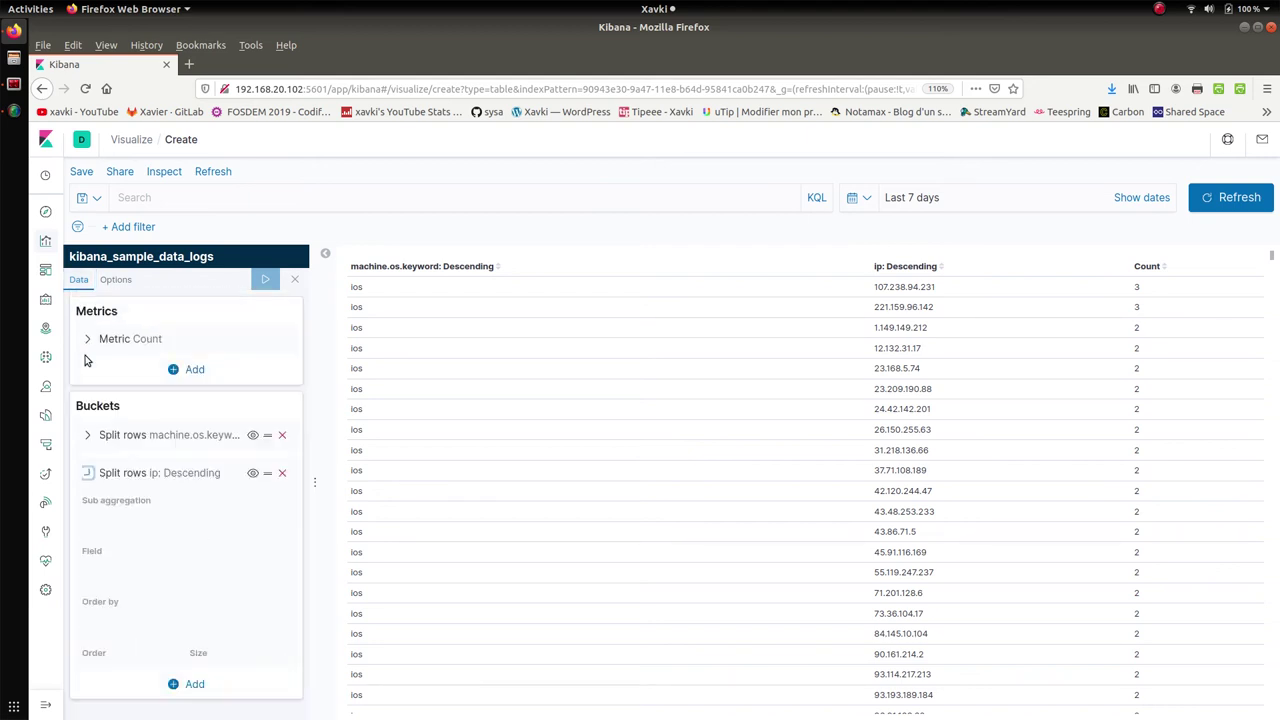
{"action": "left_click", "coordinate": [89, 437]}
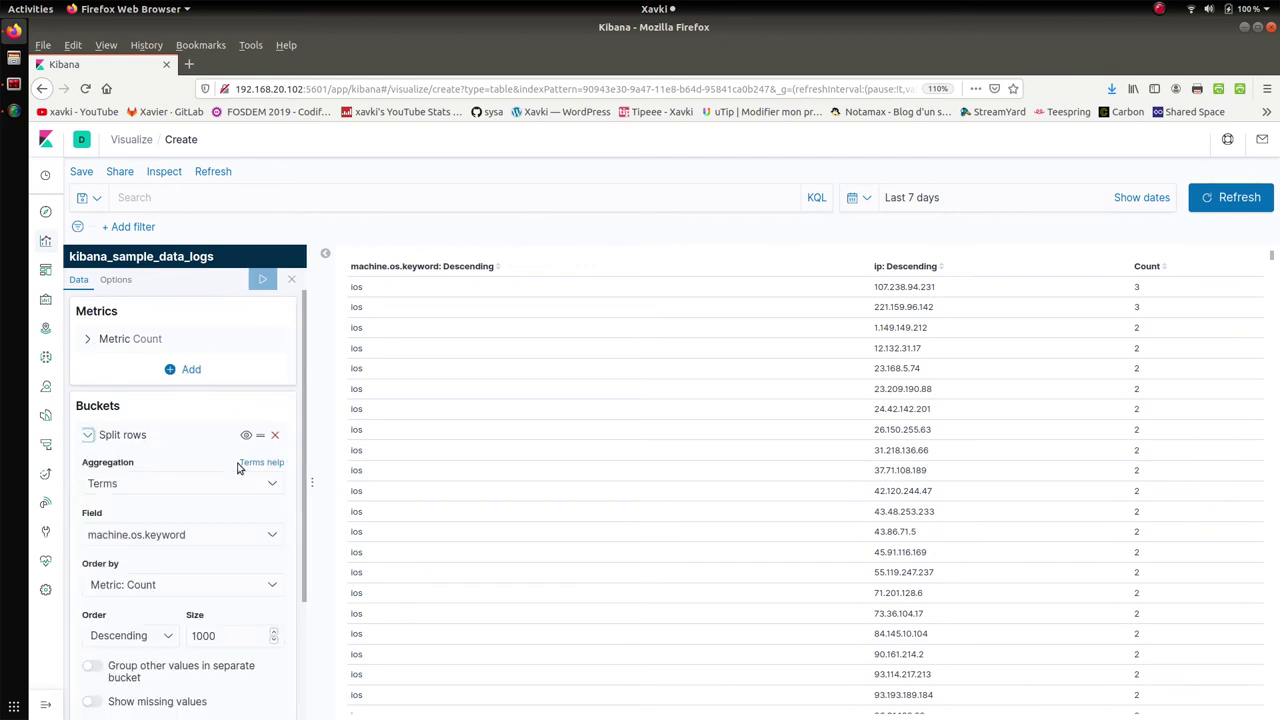
{"action": "left_click_drag", "start_coordinate": [303, 453], "coordinate": [312, 634]}
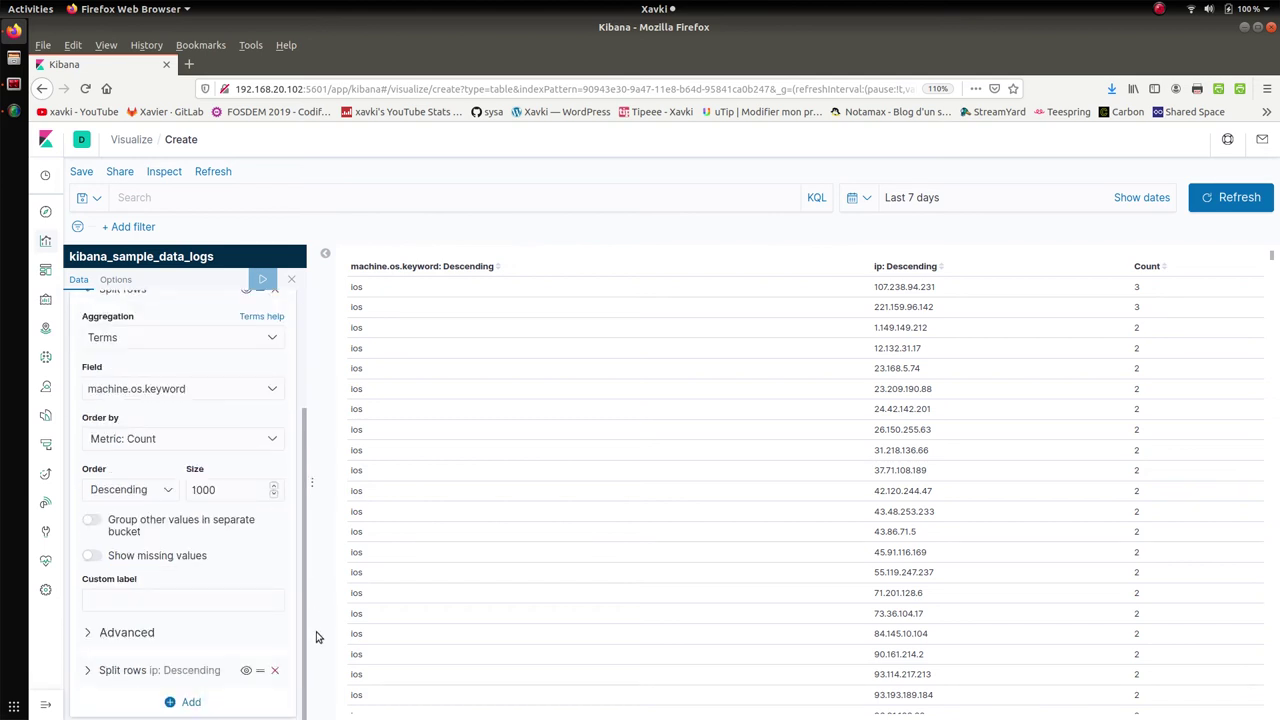
{"action": "left_click", "coordinate": [145, 628]}
{"action": "scroll", "coordinate": [305, 595], "scroll_direction": "up", "scroll_amount": 1}
{"action": "scroll", "coordinate": [305, 595], "scroll_direction": "down", "scroll_amount": 4}
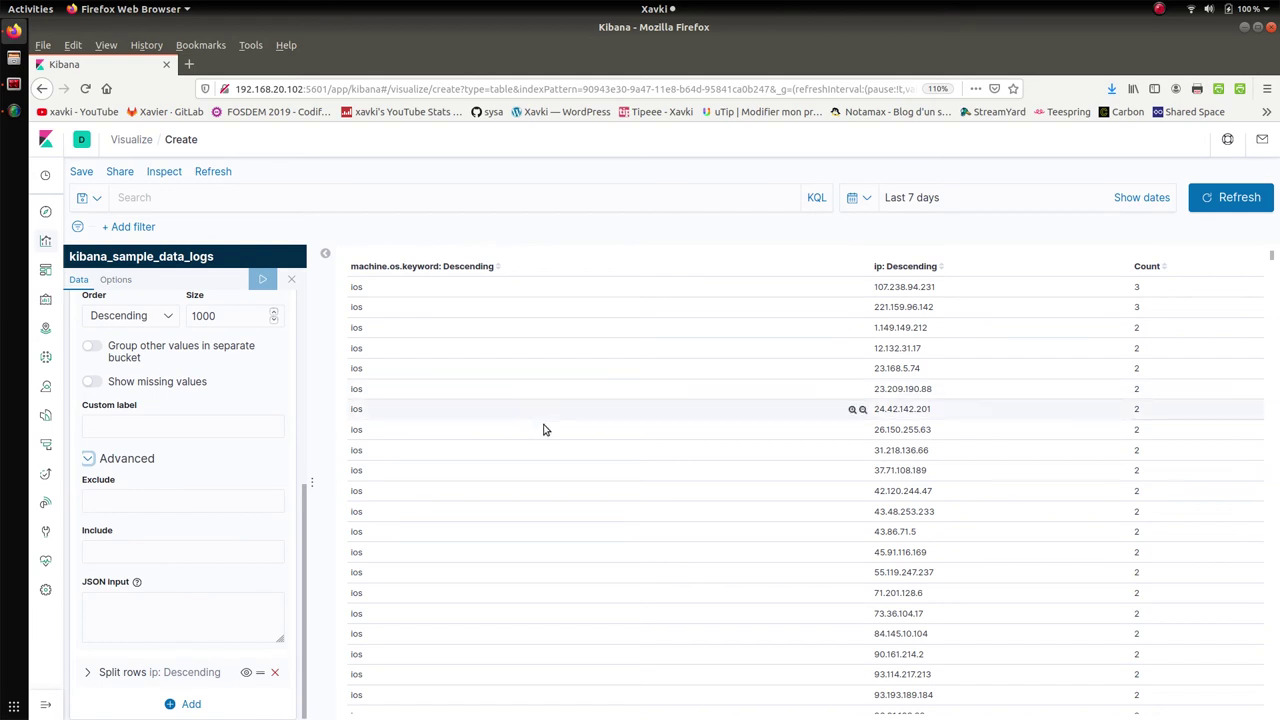
- Exclude ios from the machine.os.keyword bucket and apply the changes to the table
{"action": "left_click", "coordinate": [358, 204]}
{"action": "left_click", "coordinate": [386, 183]}
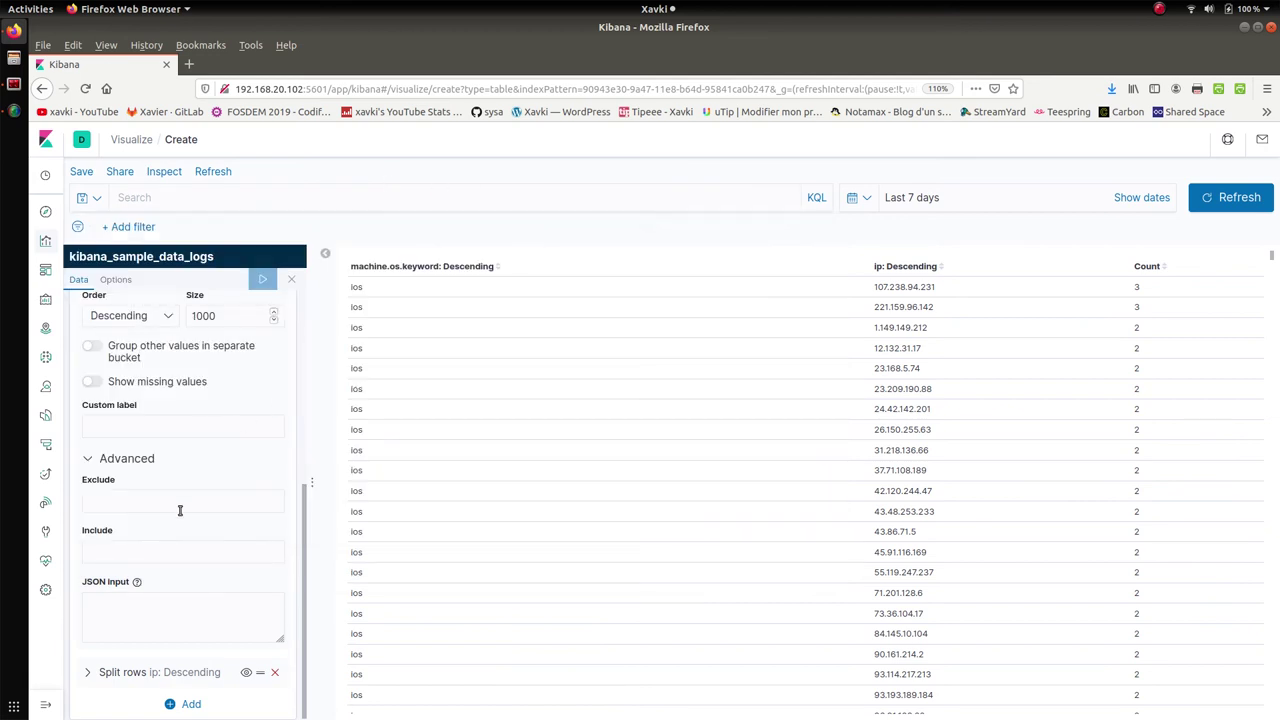
{"action": "left_click", "coordinate": [179, 506]}
{"action": "type", "text": "ios"}
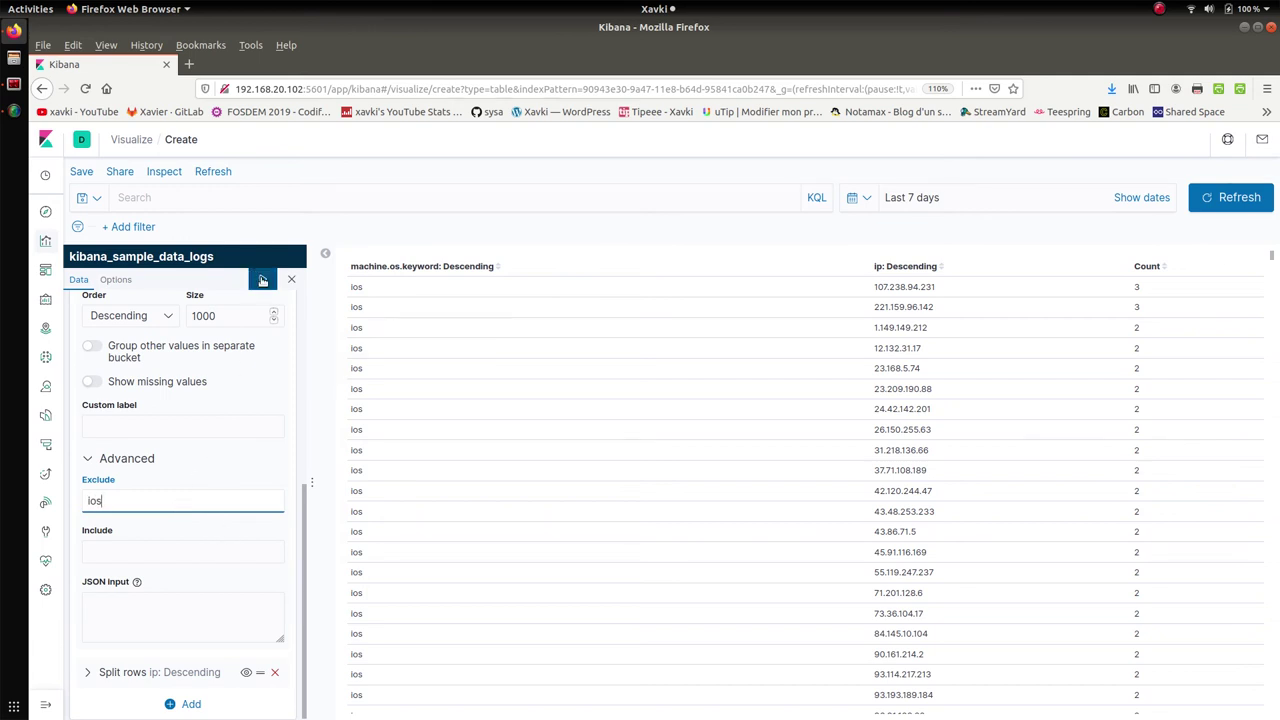
{"action": "left_click", "coordinate": [262, 280]}
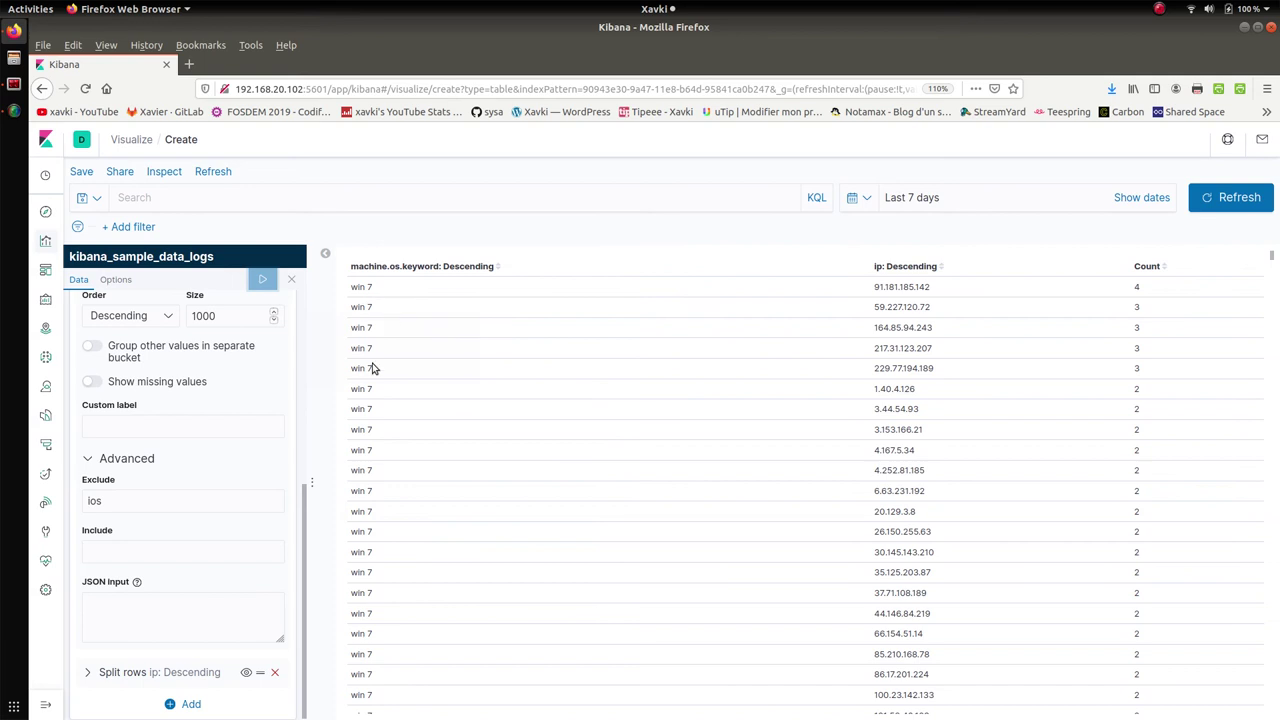
- Clear the machine.os.keyword bucket's exclude value, include only ios, apply the changes and collapse the advanced options
{"action": "left_click_drag", "start_coordinate": [141, 501], "coordinate": [25, 484]}
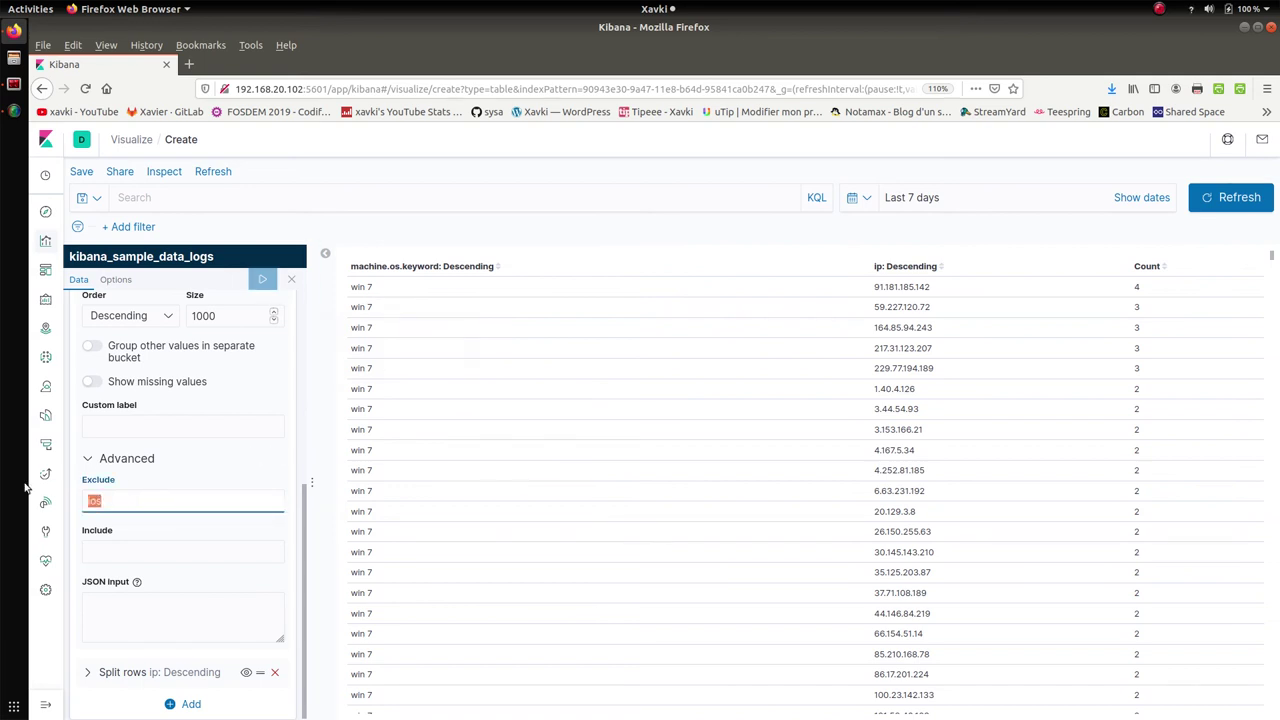
{"action": "key", "text": "BackSpace"}
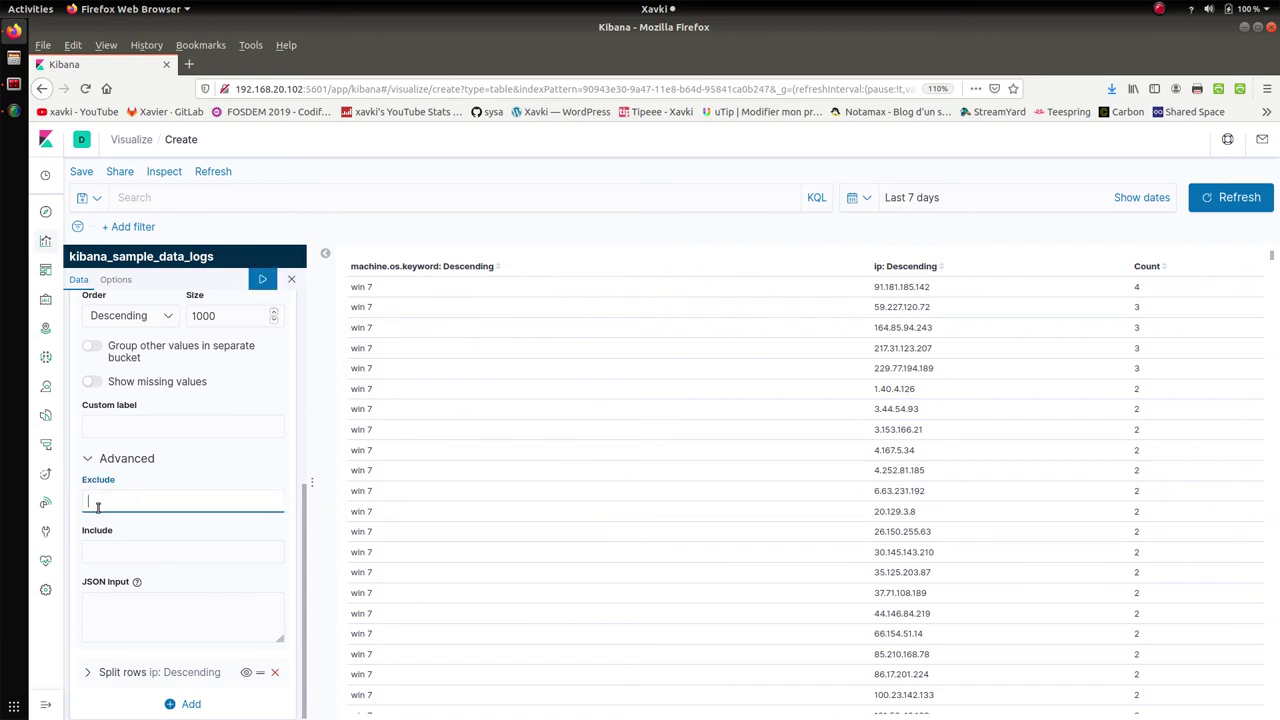
{"action": "left_click", "coordinate": [118, 544]}
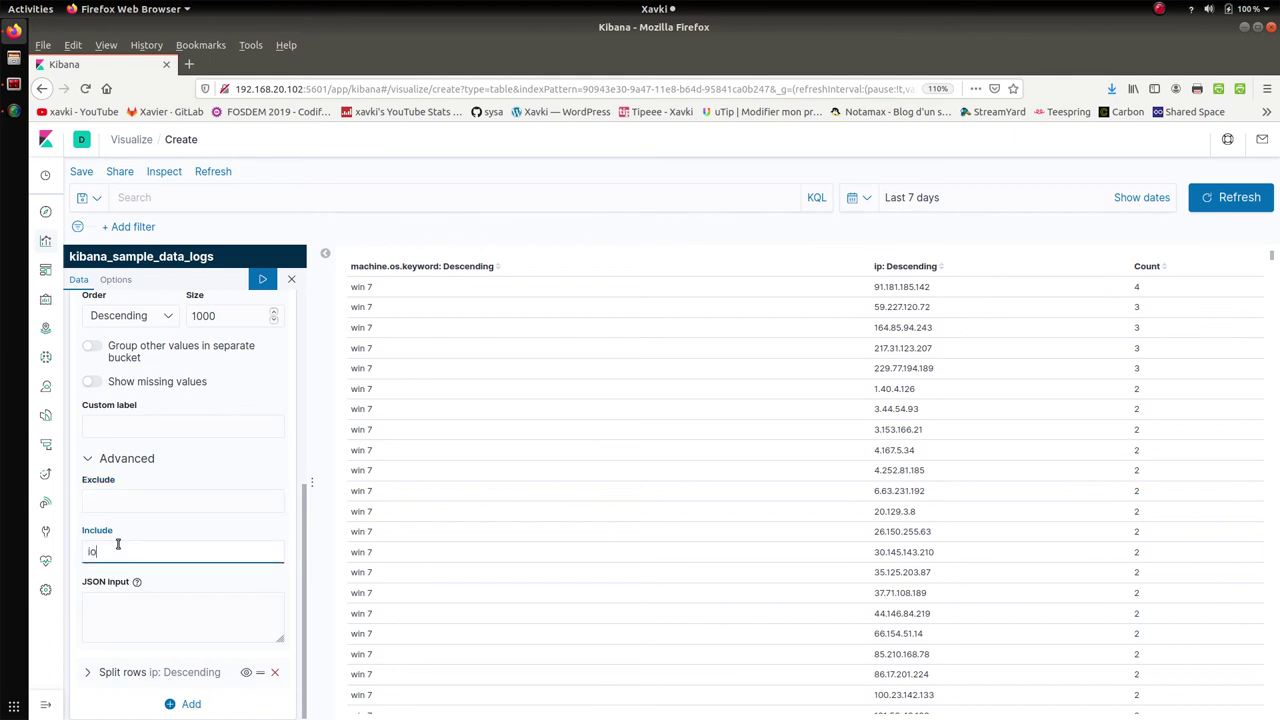
{"action": "left_click", "coordinate": [266, 284]}
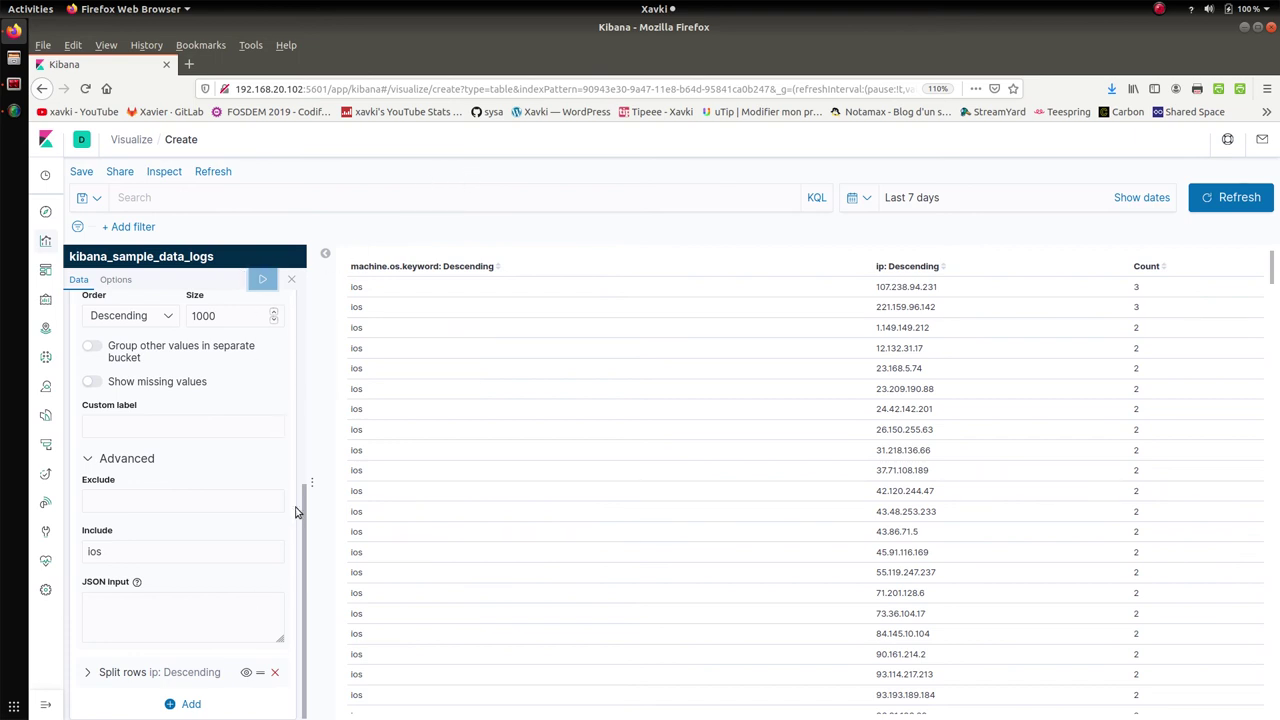
{"action": "mouse_move", "coordinate": [306, 550]}
{"action": "left_mouse_down"}
{"action": "mouse_move", "coordinate": [309, 631]}
{"action": "mouse_move", "coordinate": [303, 360]}
{"action": "mouse_move", "coordinate": [298, 573]}
{"action": "left_mouse_up"}
{"action": "left_click", "coordinate": [88, 456]}
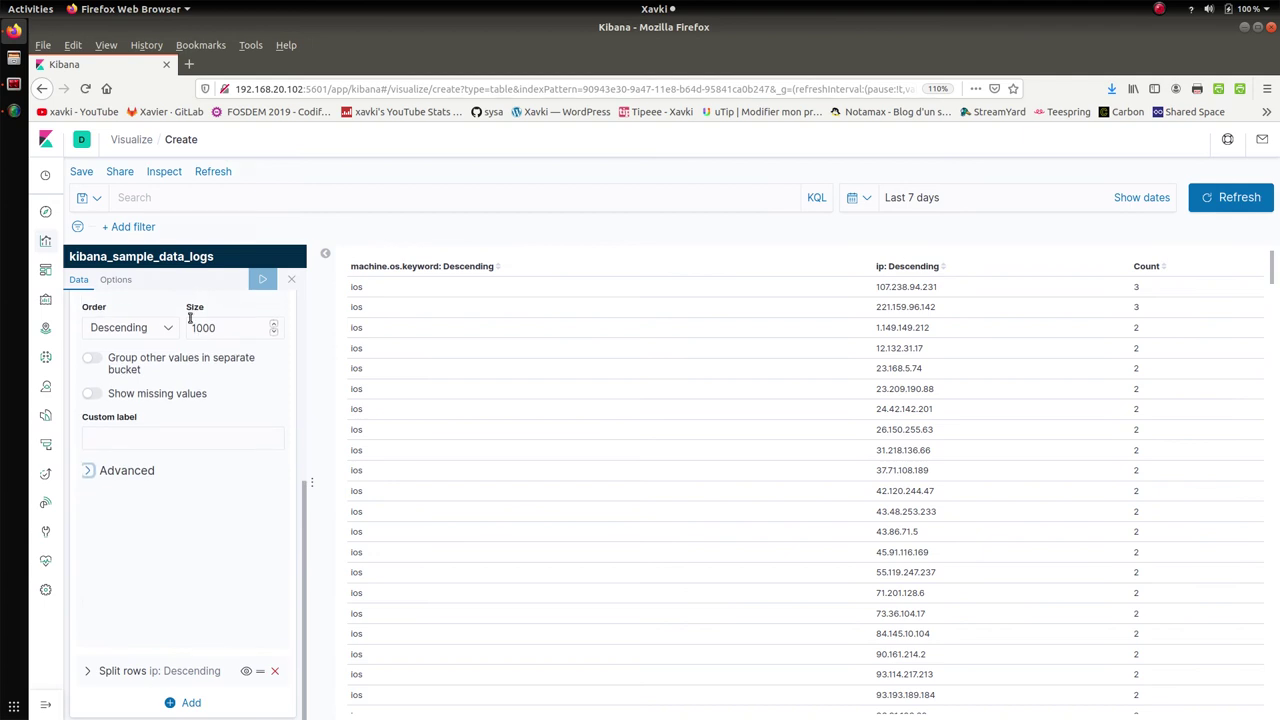
- Set the table's maximum rows per page to 100 and apply the changes
{"action": "left_click", "coordinate": [116, 283]}
{"action": "double_click", "coordinate": [190, 336]}
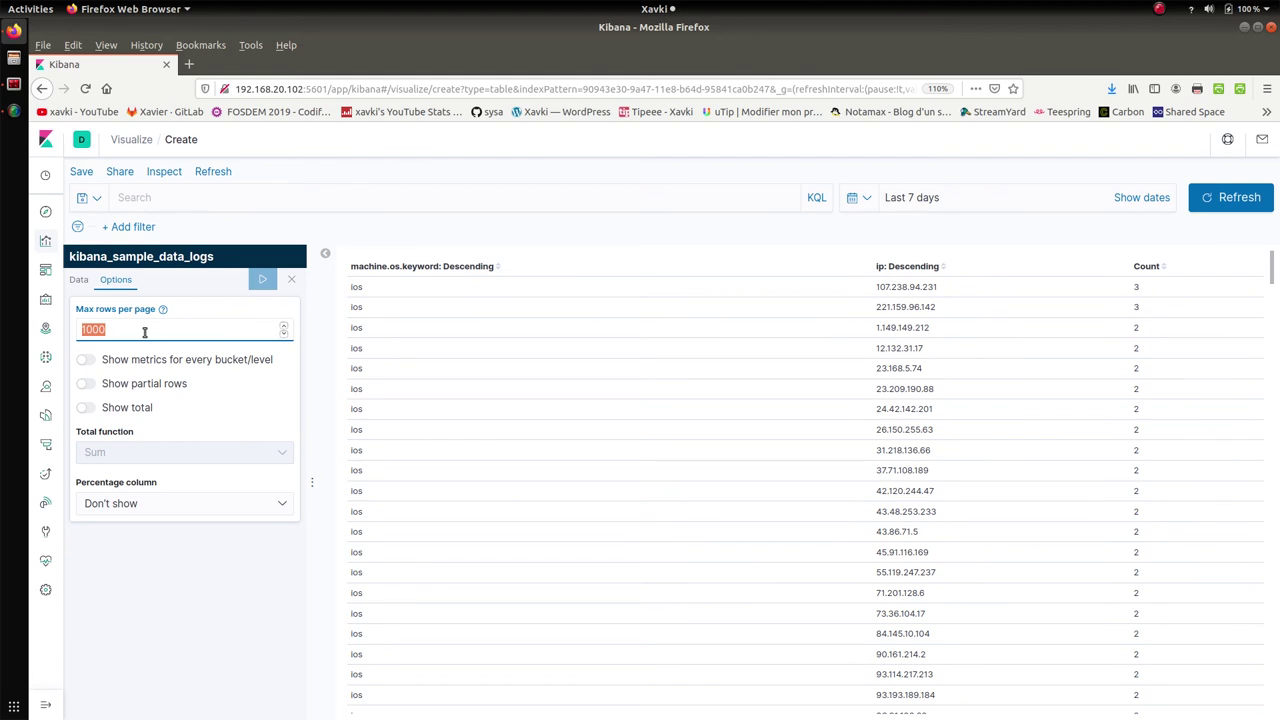
{"action": "type", "text": "1000"}
{"action": "key", "text": "BackSpace"}
{"action": "left_click", "coordinate": [262, 279]}
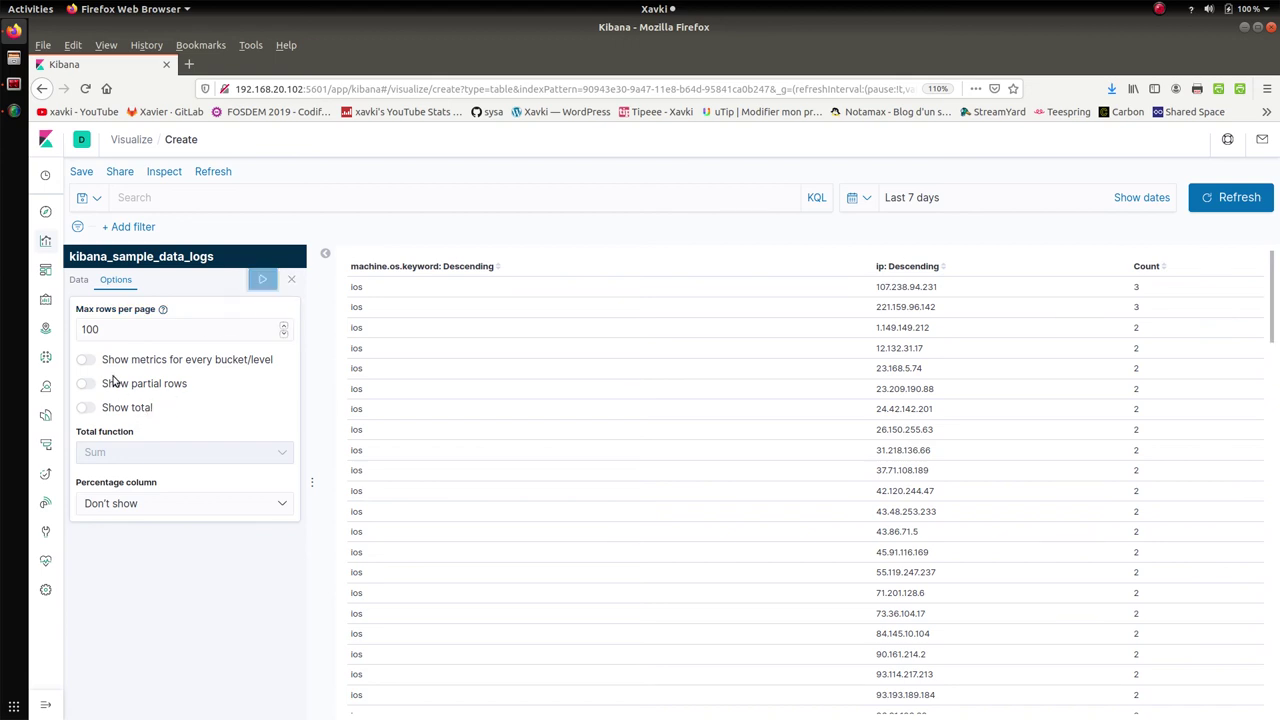
- Turn on Show total with the Sum function, apply it and check the end of the table
{"action": "left_click", "coordinate": [135, 412]}
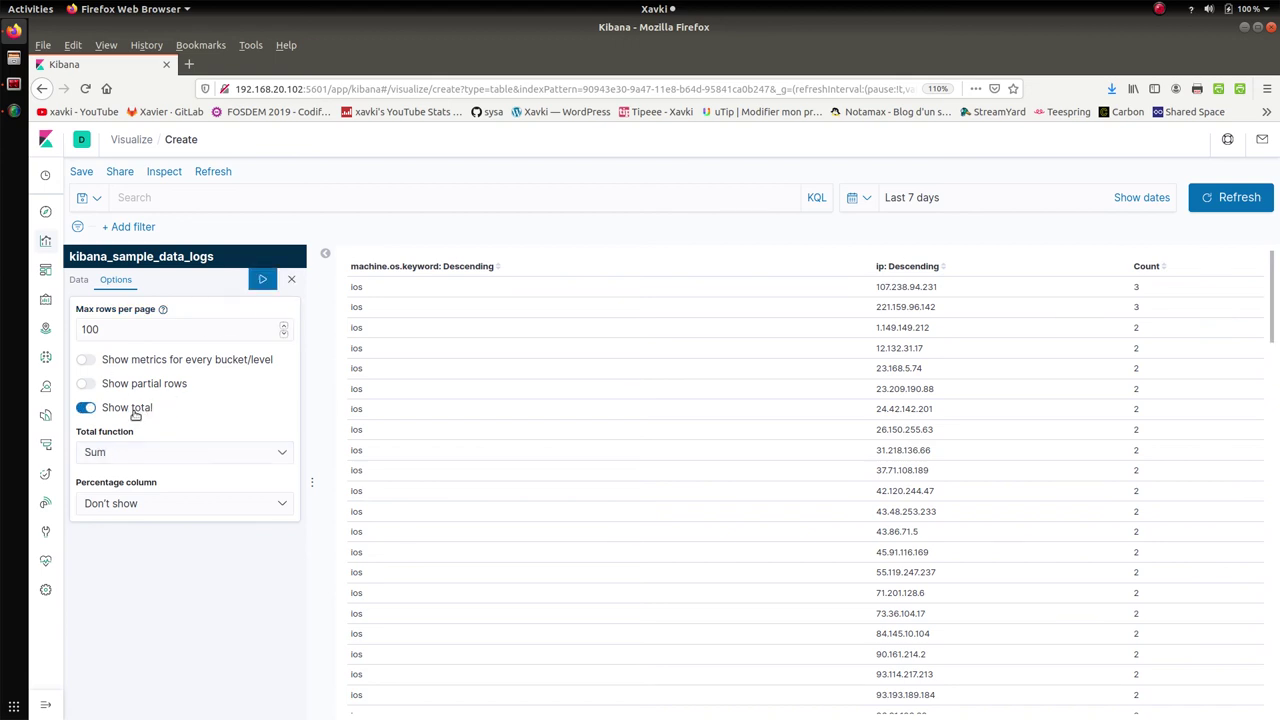
{"action": "left_click", "coordinate": [262, 279]}
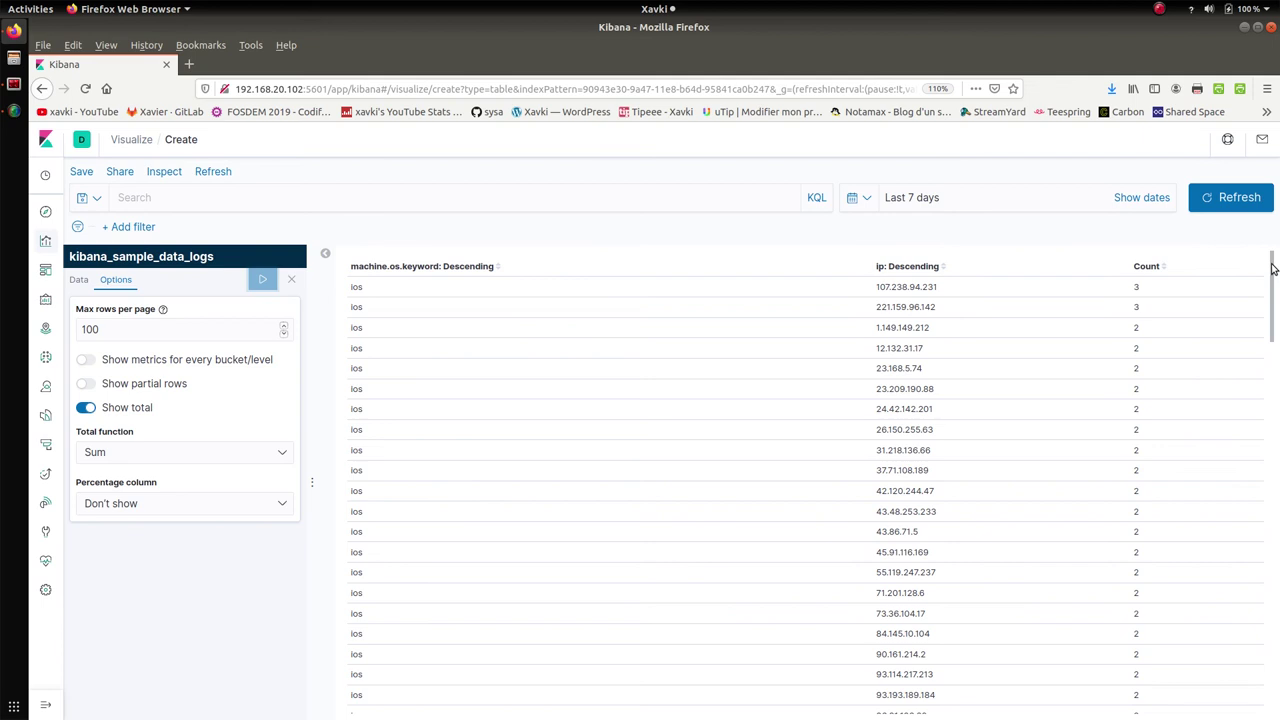
{"action": "left_click_drag", "start_coordinate": [1273, 268], "coordinate": [1277, 669]}
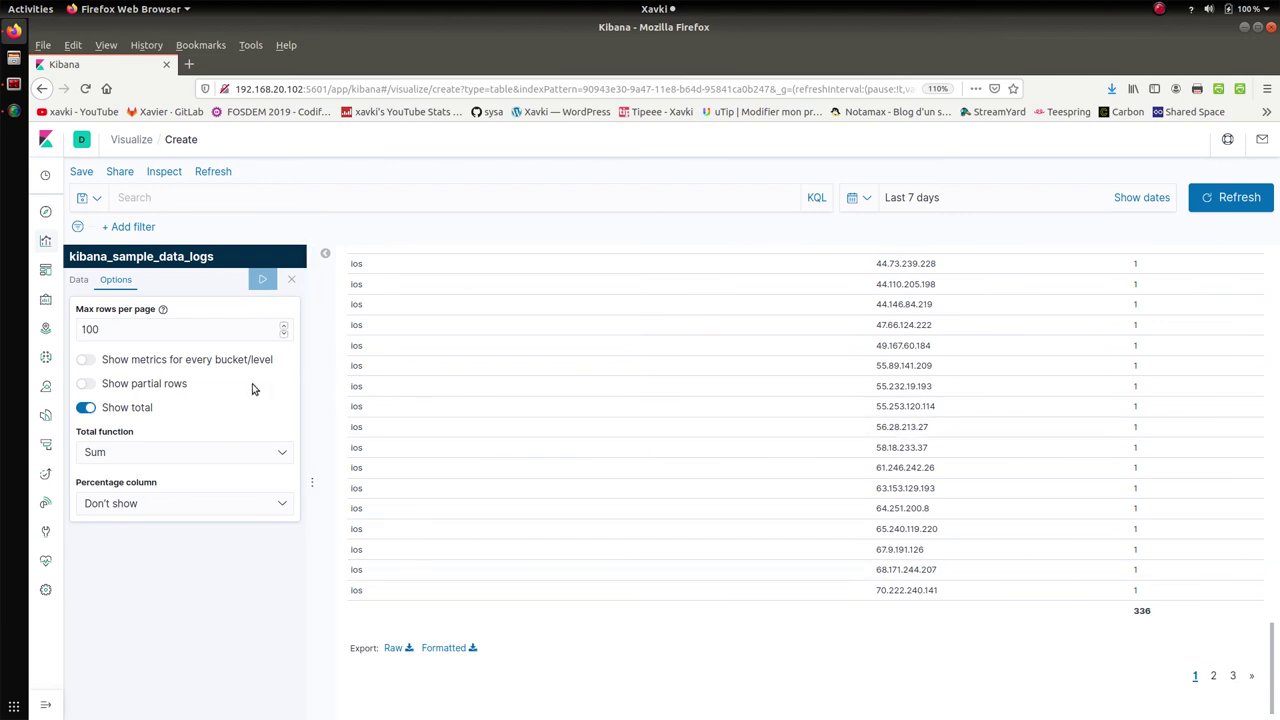
- Turn on Show partial rows, apply it and check the table's page 3
{"action": "left_click", "coordinate": [176, 384]}
{"action": "left_click", "coordinate": [262, 279]}
{"action": "left_click_drag", "start_coordinate": [1273, 670], "coordinate": [1275, 632]}
{"action": "left_click", "coordinate": [1234, 677]}
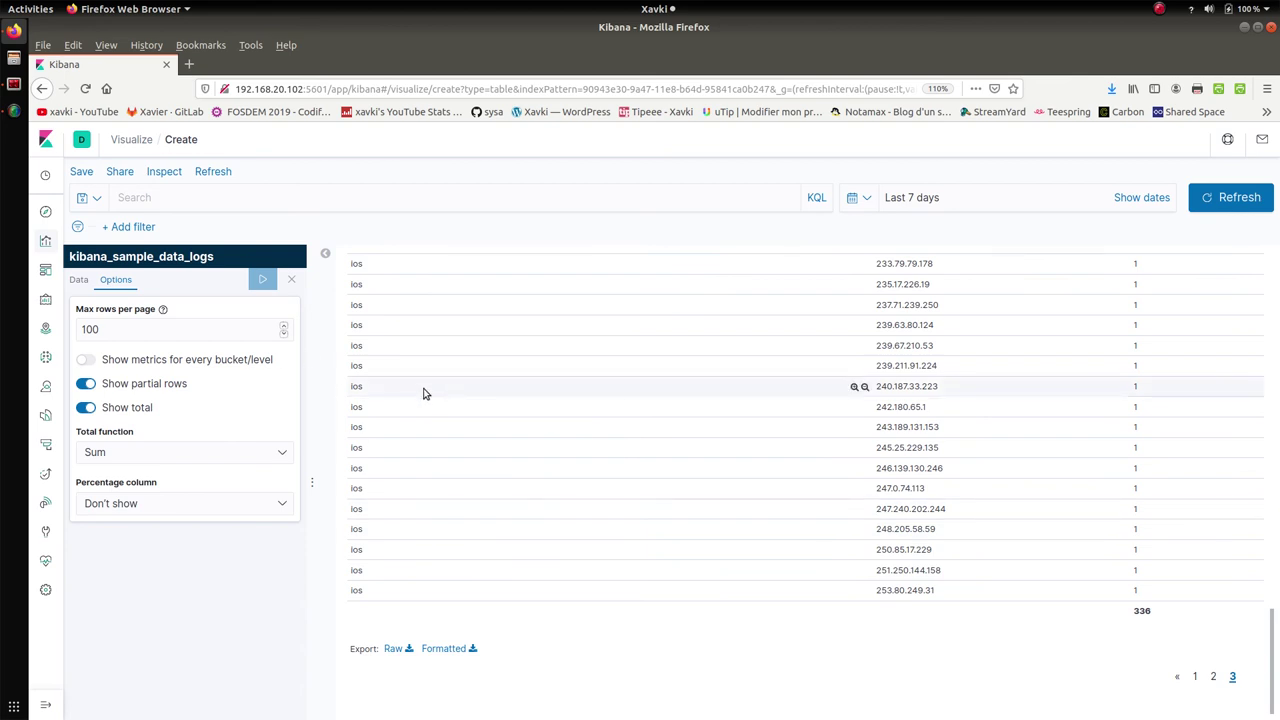
- Turn on Show metrics for every bucket/level, apply it and compare the table with the bucket settings
{"action": "left_click", "coordinate": [228, 366]}
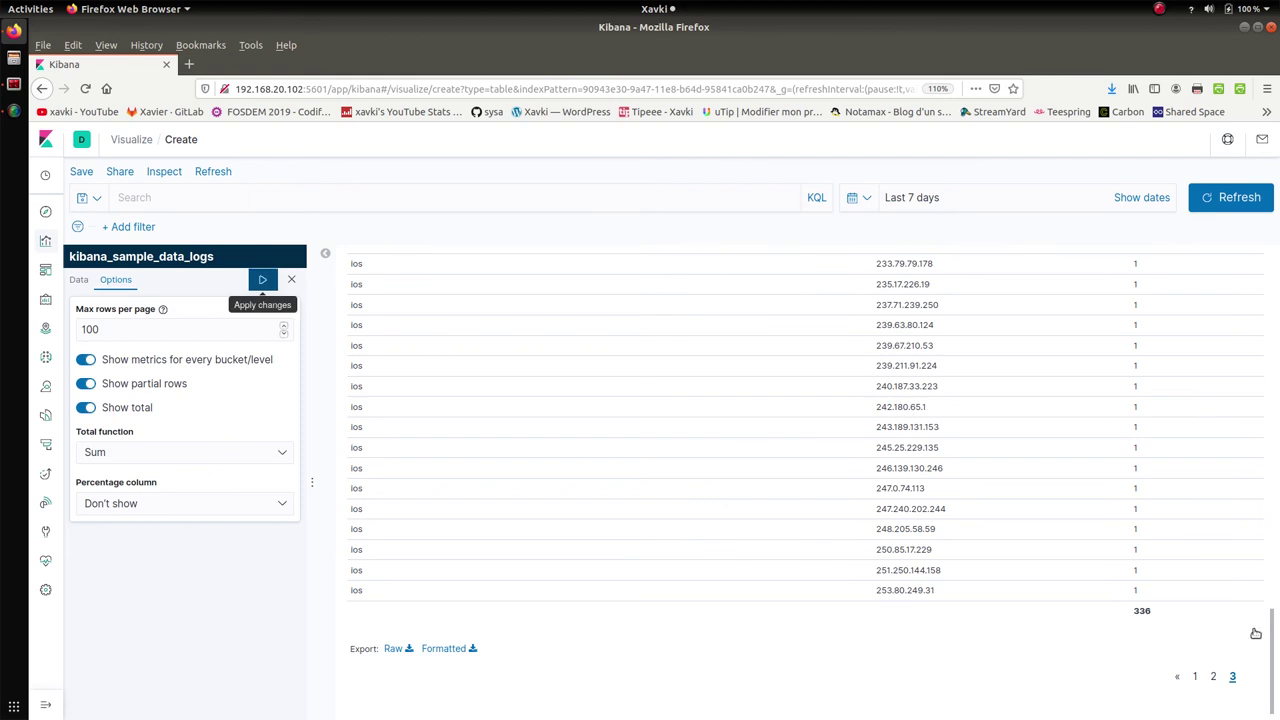
{"action": "left_click_drag", "start_coordinate": [1275, 632], "coordinate": [1266, 262]}
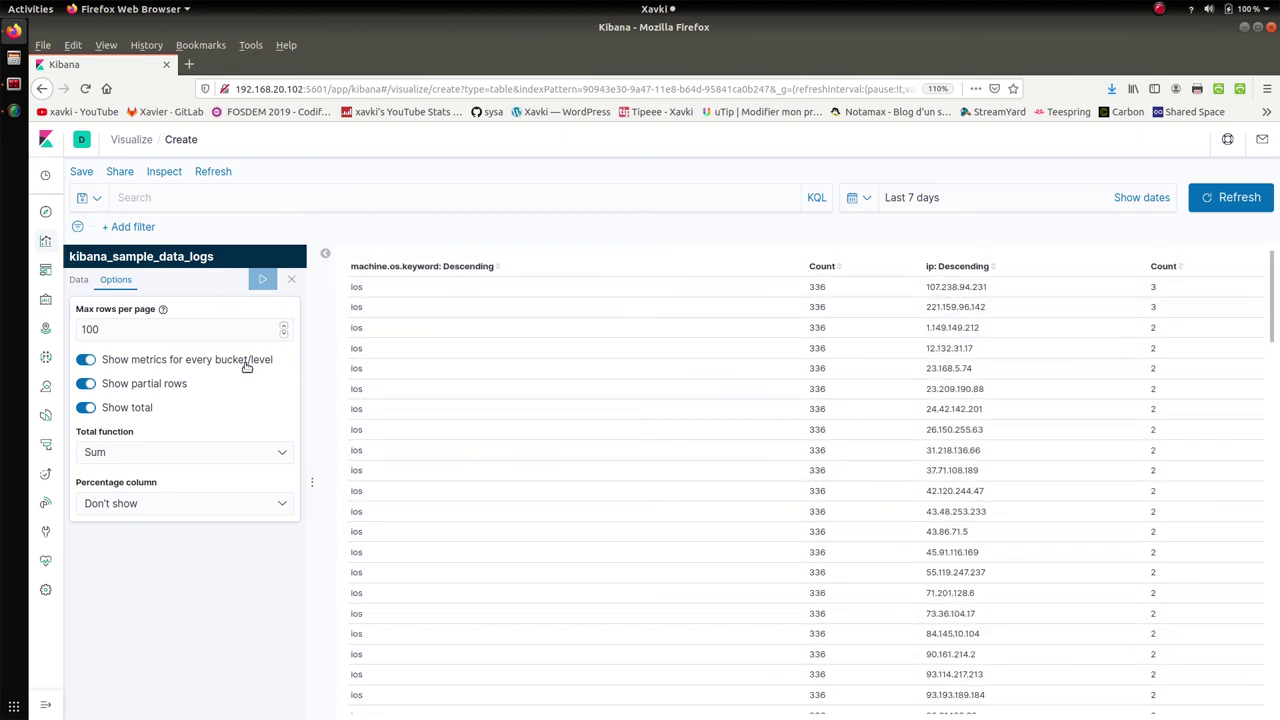
{"action": "left_click", "coordinate": [78, 279]}
{"action": "scroll", "coordinate": [304, 414], "scroll_direction": "down", "scroll_amount": 3}
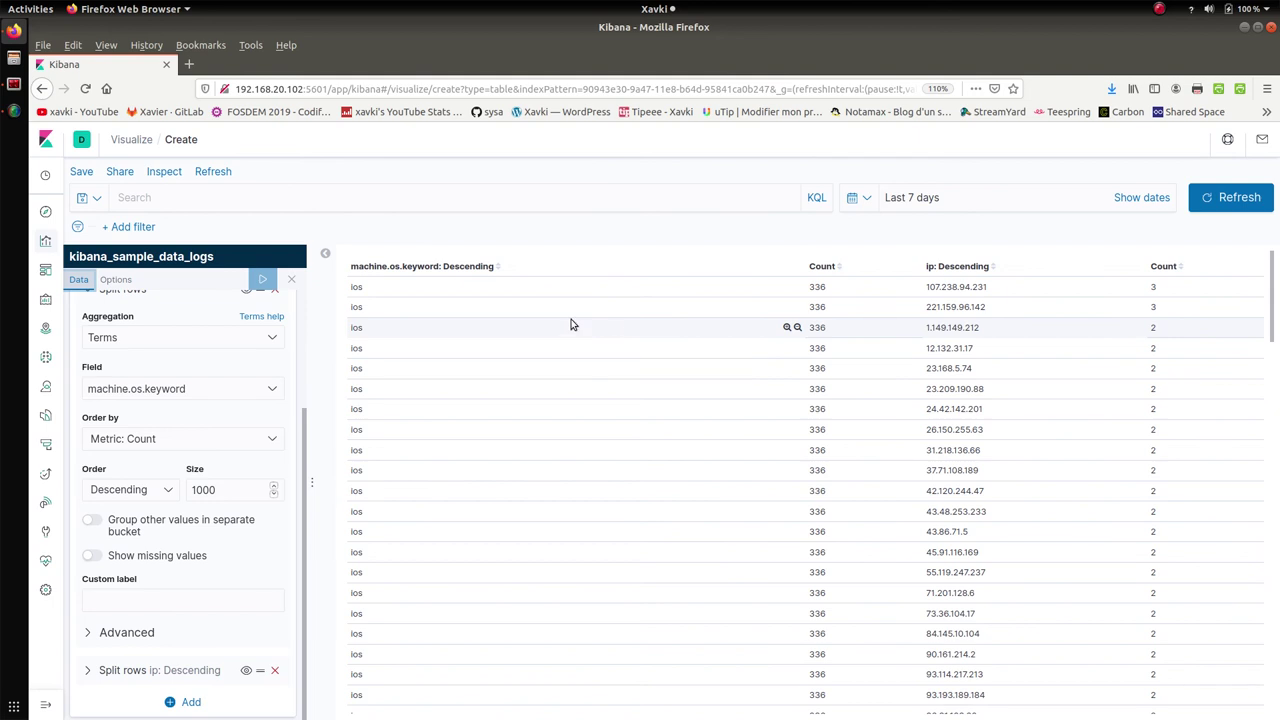
- Change the table's total function to Count and apply the changes
{"action": "left_click", "coordinate": [115, 279]}
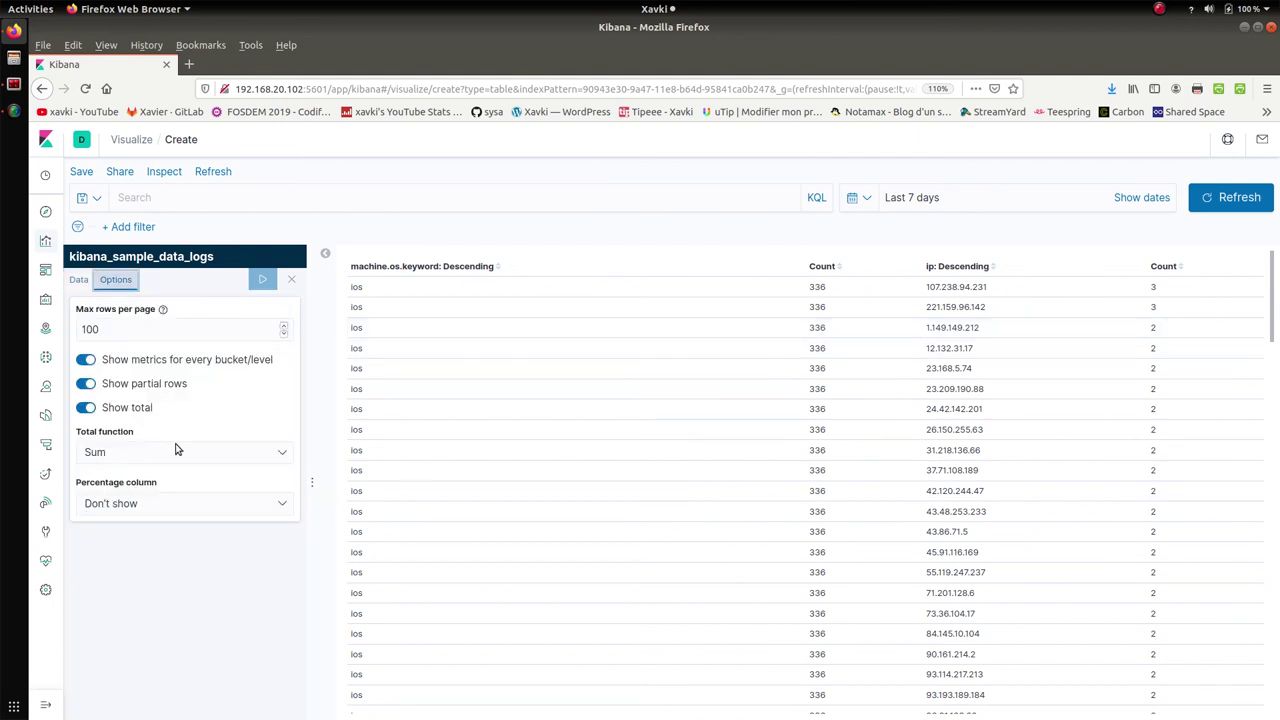
{"action": "left_click", "coordinate": [184, 452]}
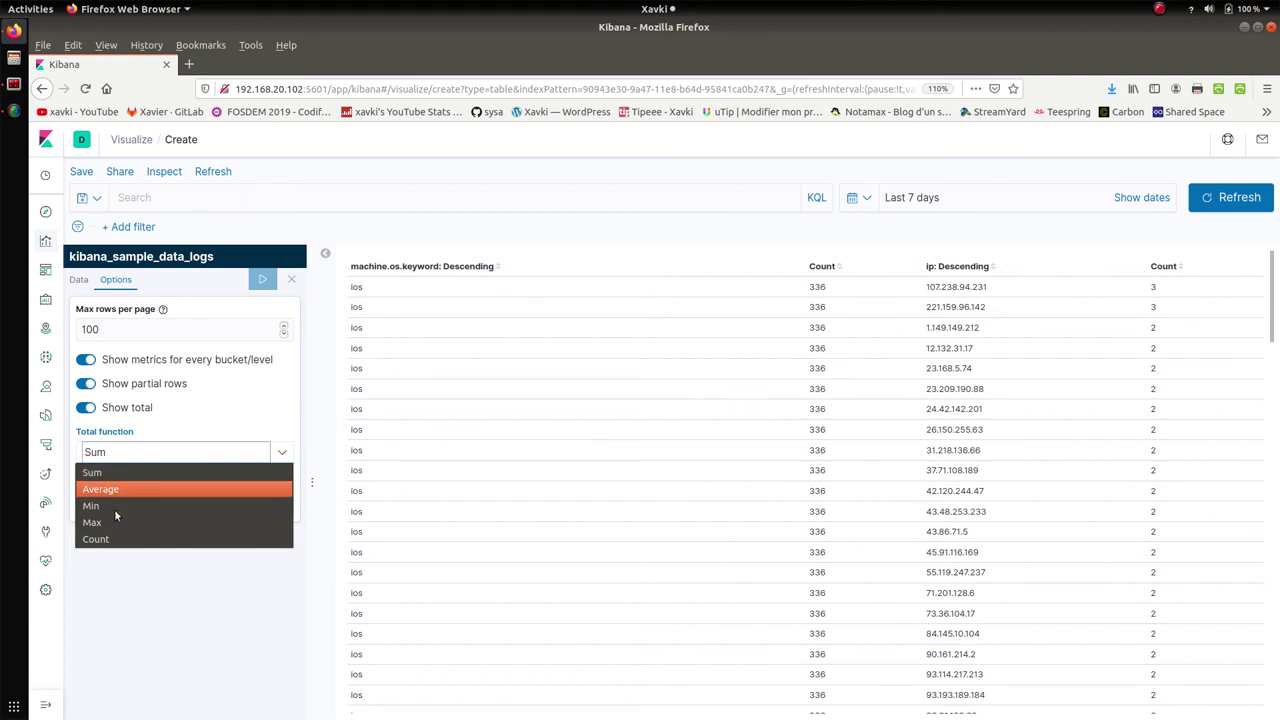
{"action": "left_click", "coordinate": [114, 542]}
{"action": "left_click", "coordinate": [263, 280]}
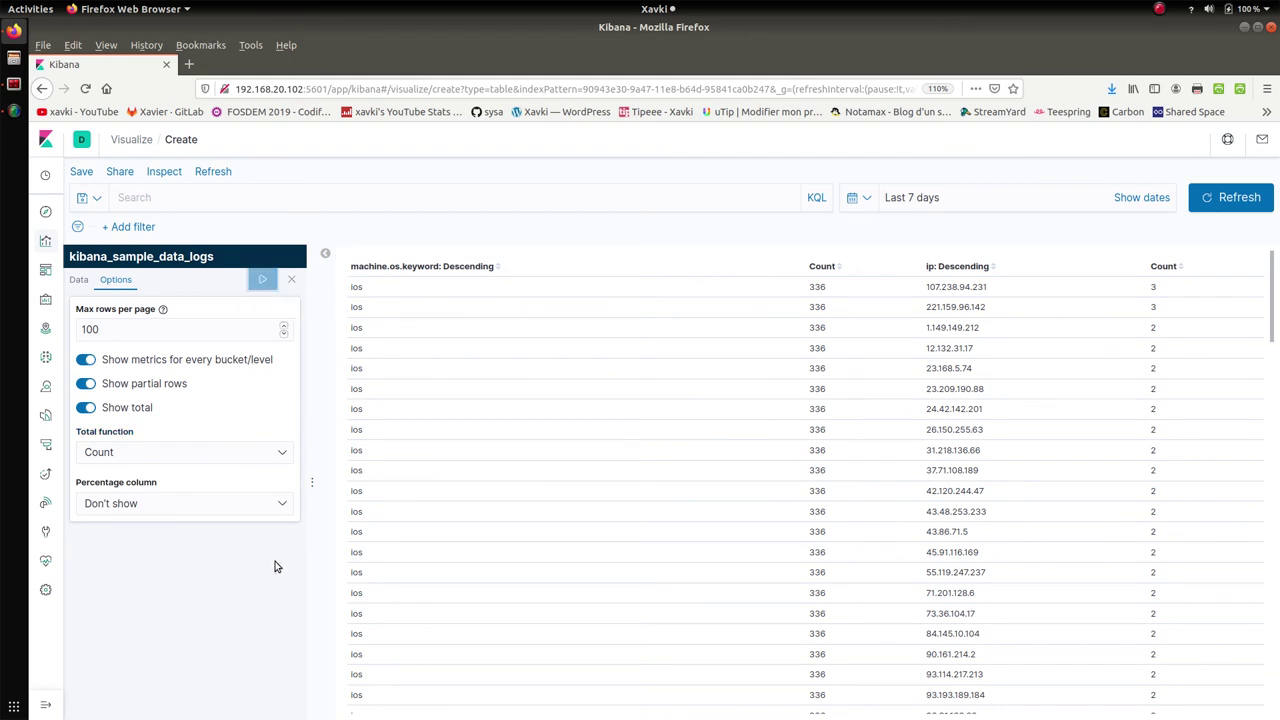
- Set the custom label of the machine.os.keyword split rows bucket to OS and apply the change
{"action": "left_click", "coordinate": [80, 280]}
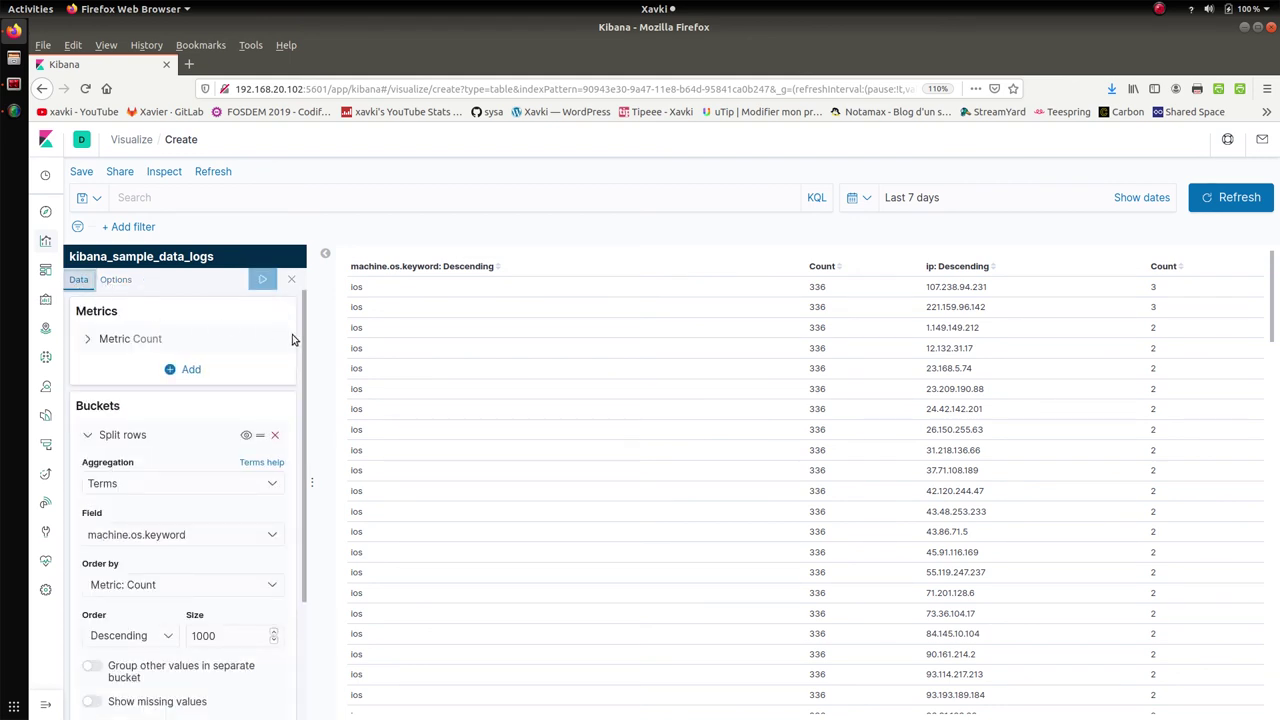
{"action": "left_click_drag", "start_coordinate": [298, 343], "coordinate": [306, 555]}
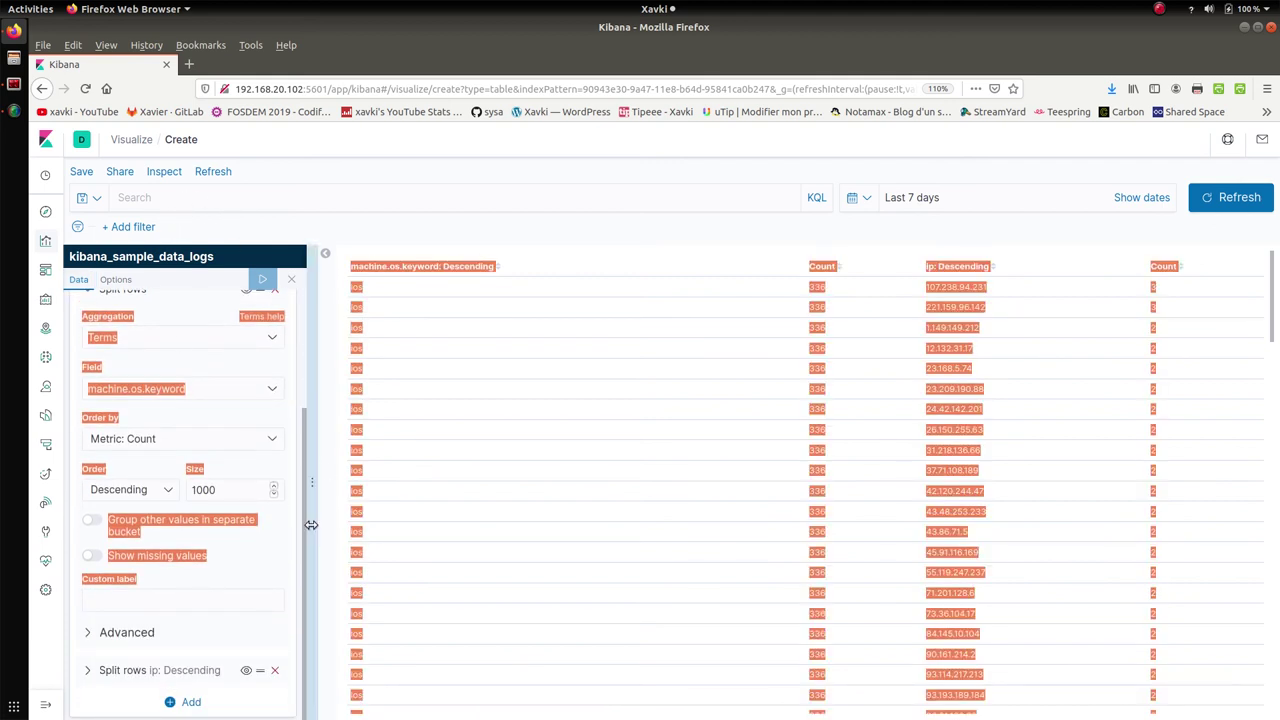
{"action": "left_click", "coordinate": [220, 601]}
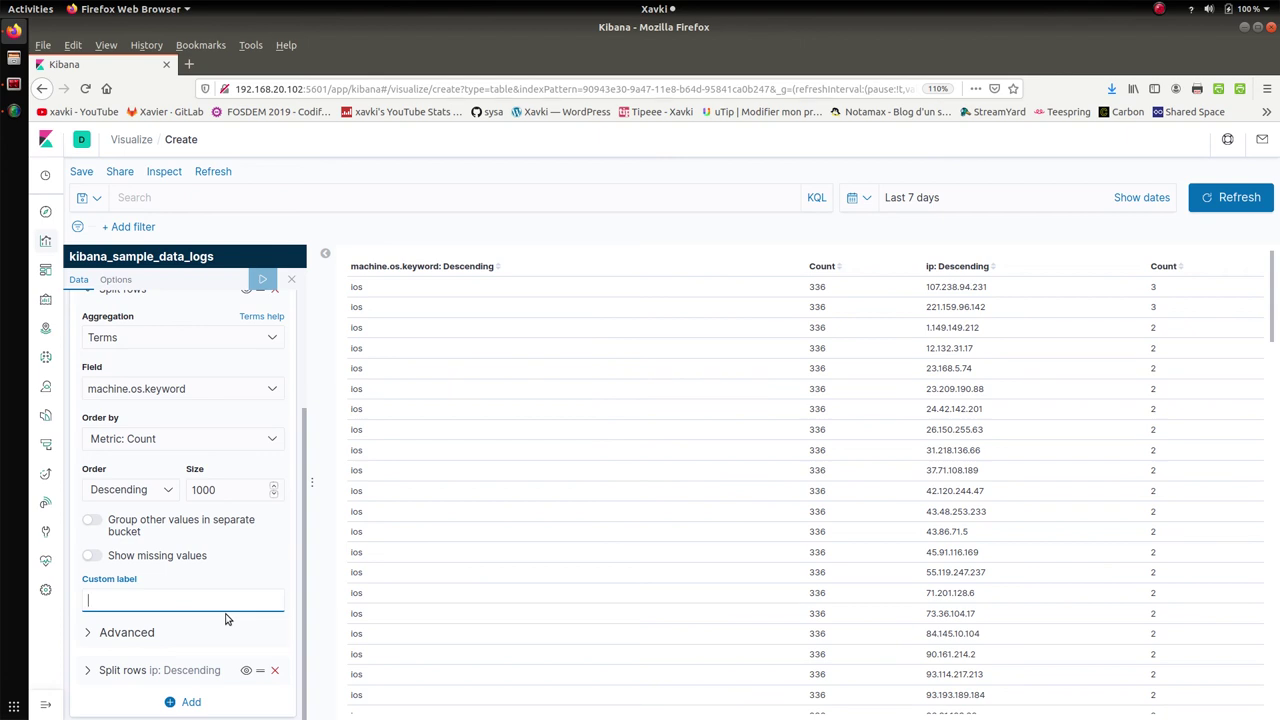
{"action": "type", "text": "OS"}
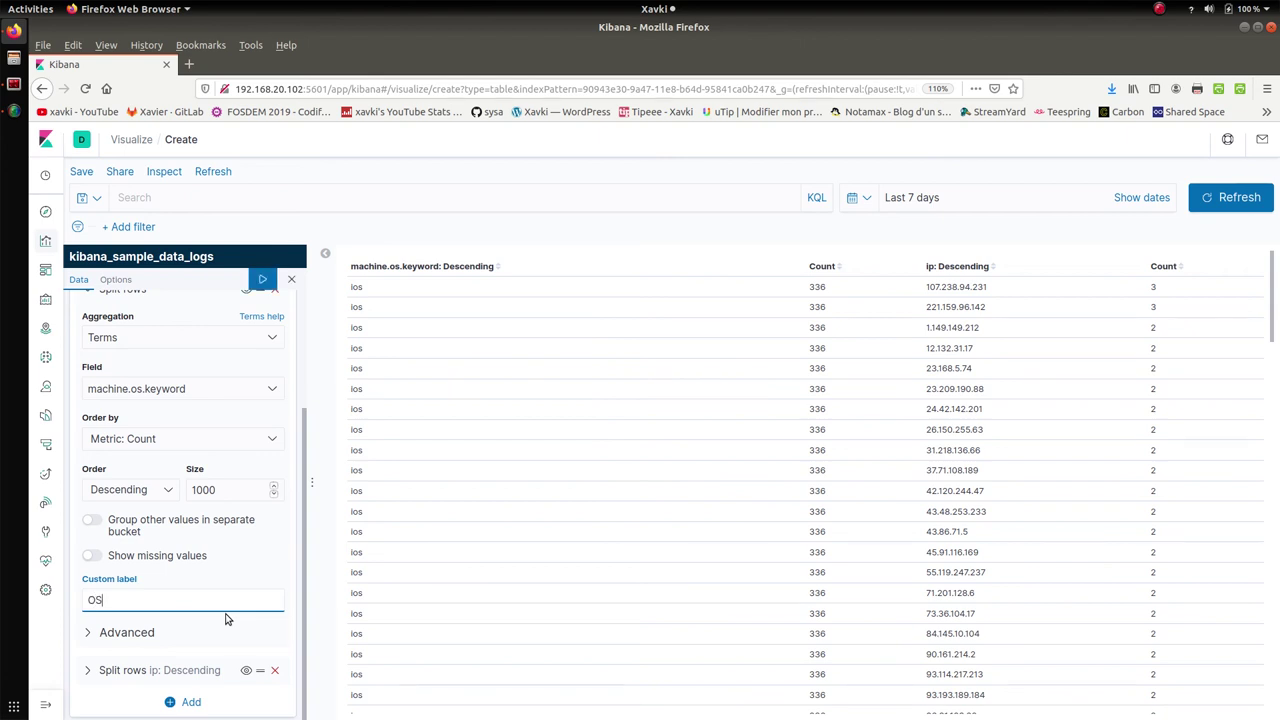
{"action": "left_click", "coordinate": [260, 282]}
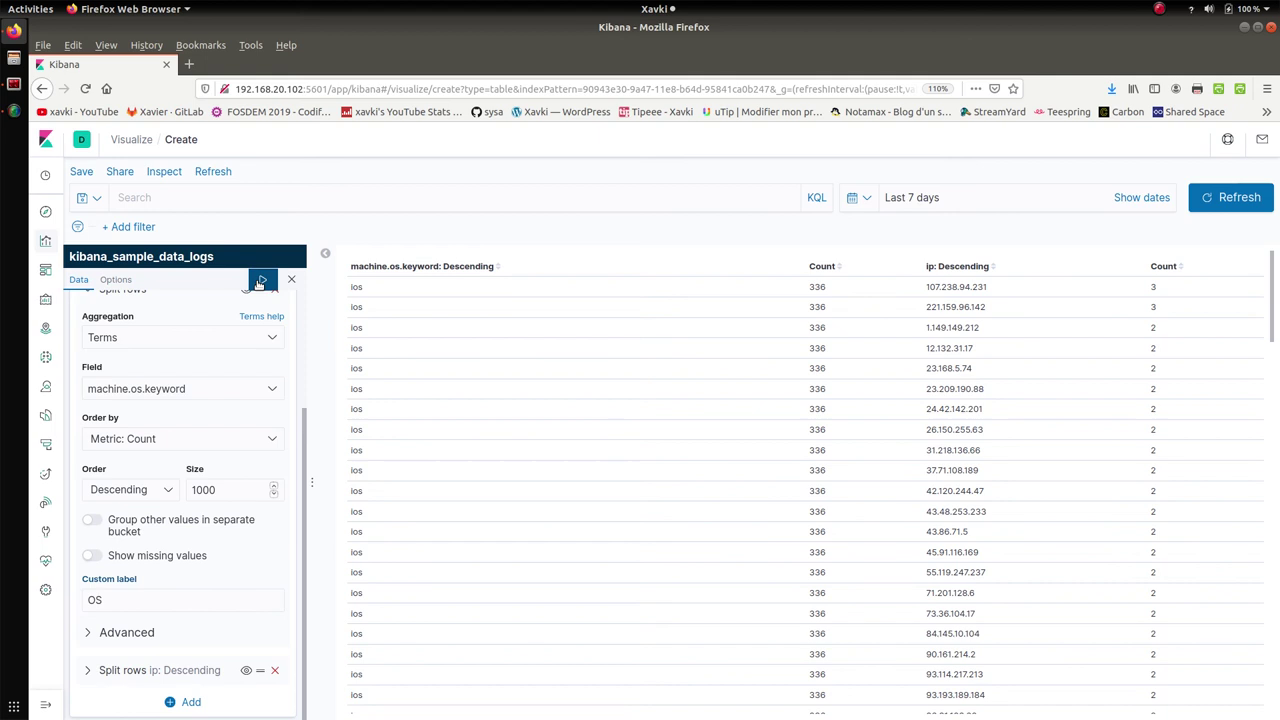
{"action": "left_click", "coordinate": [260, 282]}
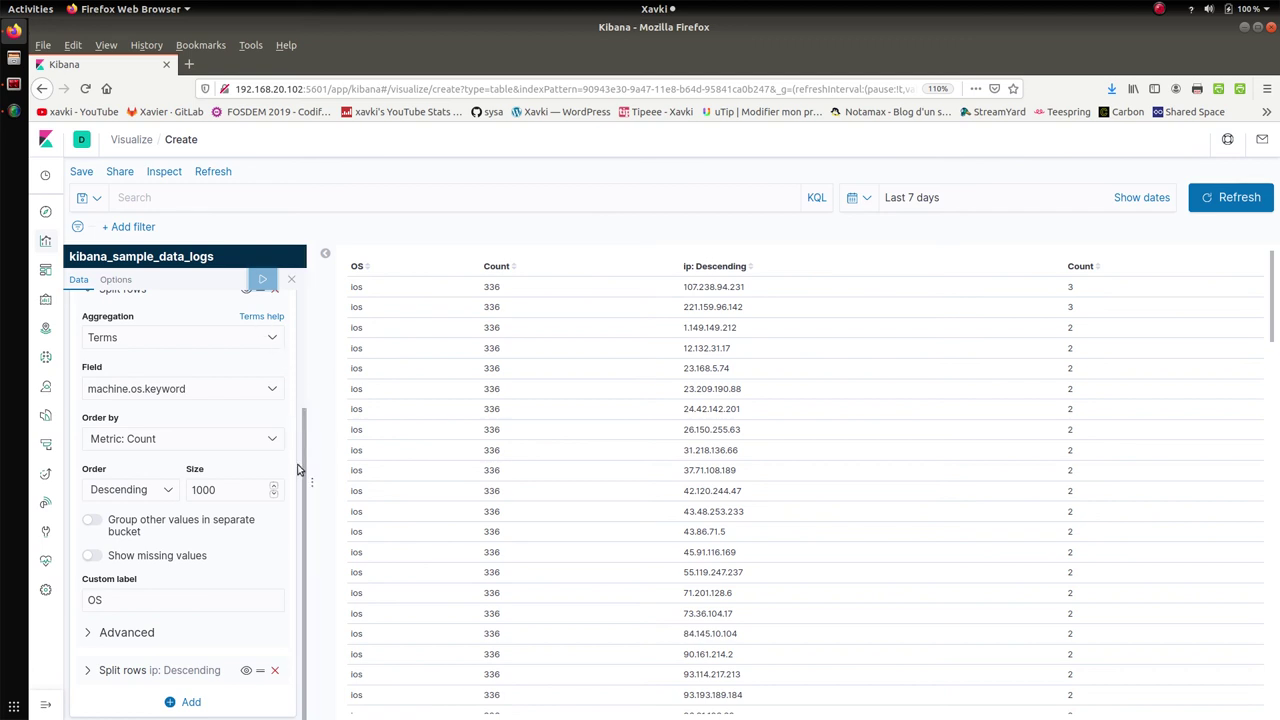
- Set the custom label of the ip split rows bucket to IP and apply the change
{"action": "left_click", "coordinate": [88, 291]}
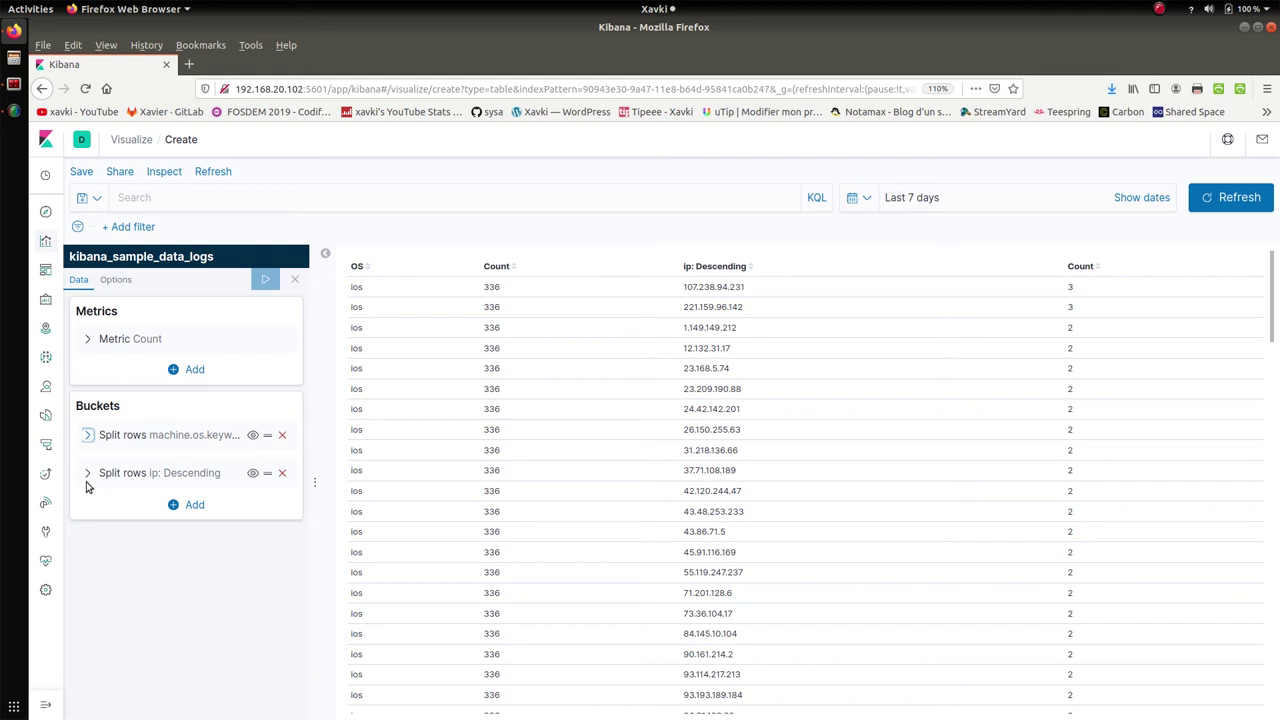
{"action": "left_click", "coordinate": [88, 474]}
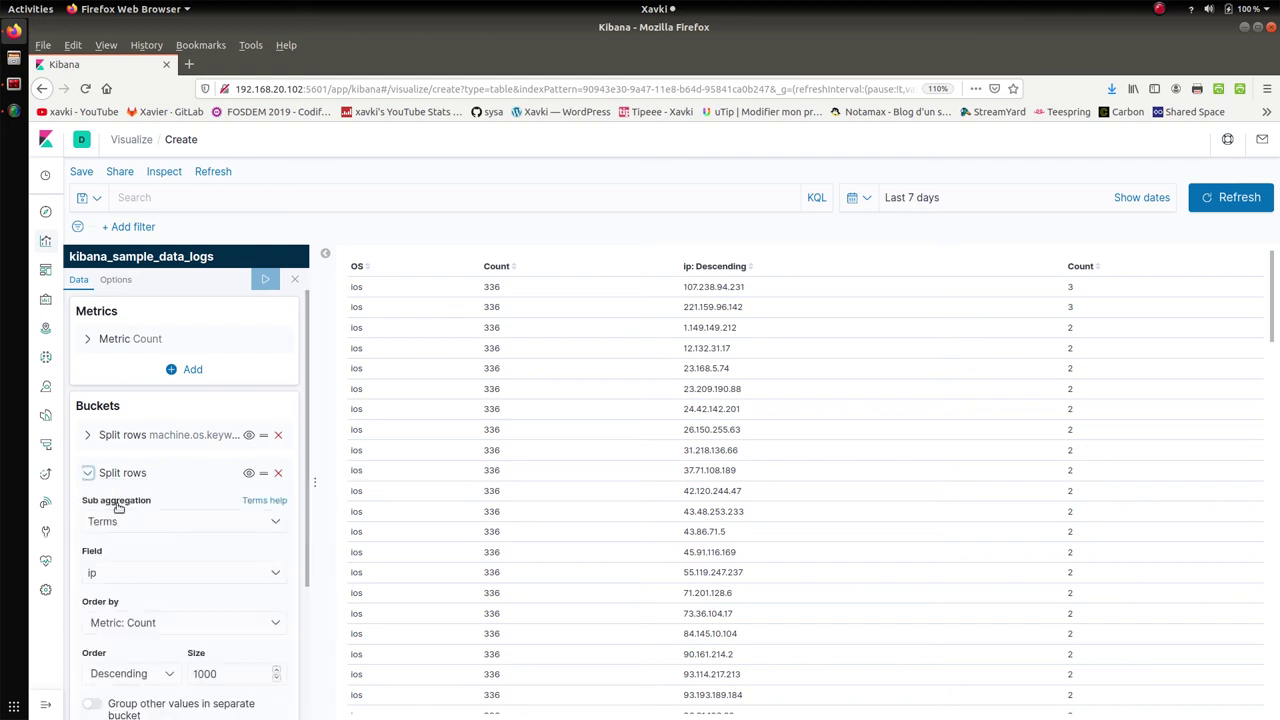
{"action": "left_click_drag", "start_coordinate": [307, 490], "coordinate": [297, 651]}
{"action": "left_click", "coordinate": [204, 560]}
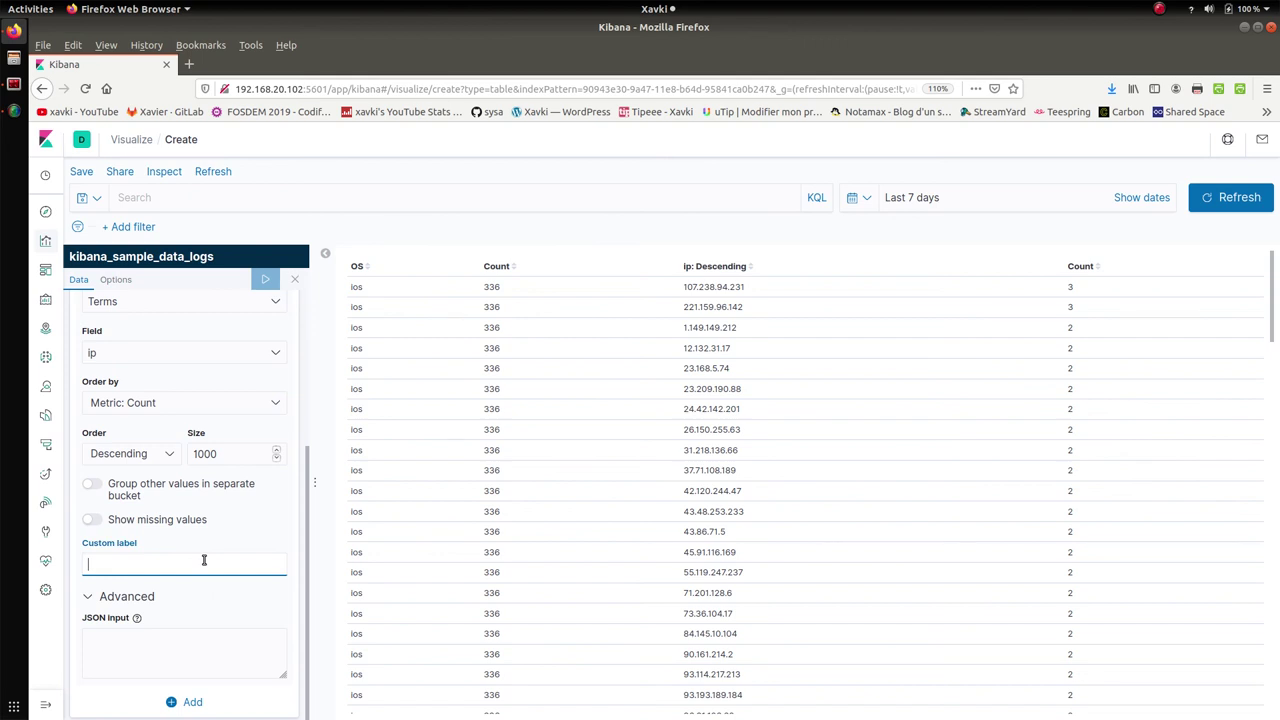
{"action": "type", "text": "IP"}
{"action": "left_click", "coordinate": [262, 285]}
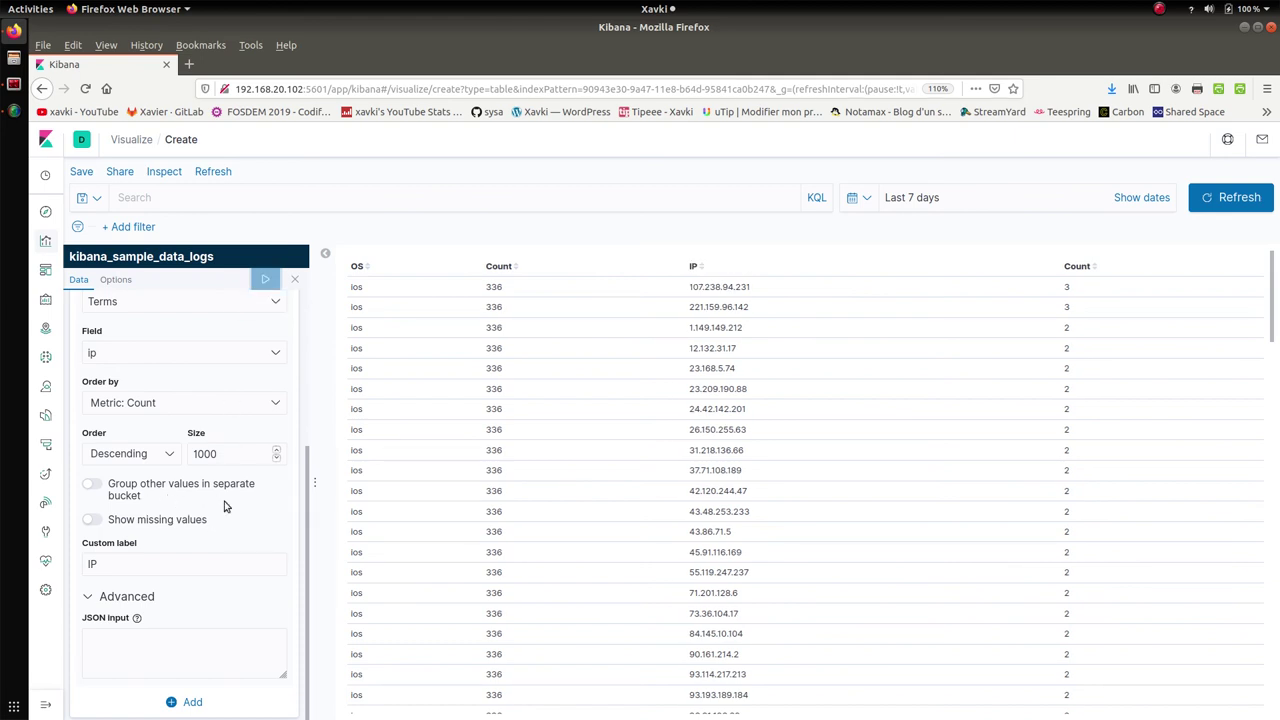
- Try Group other values in separate bucket and Show missing values on the ip bucket, turning each off again
{"action": "mouse_move", "coordinate": [223, 498]}
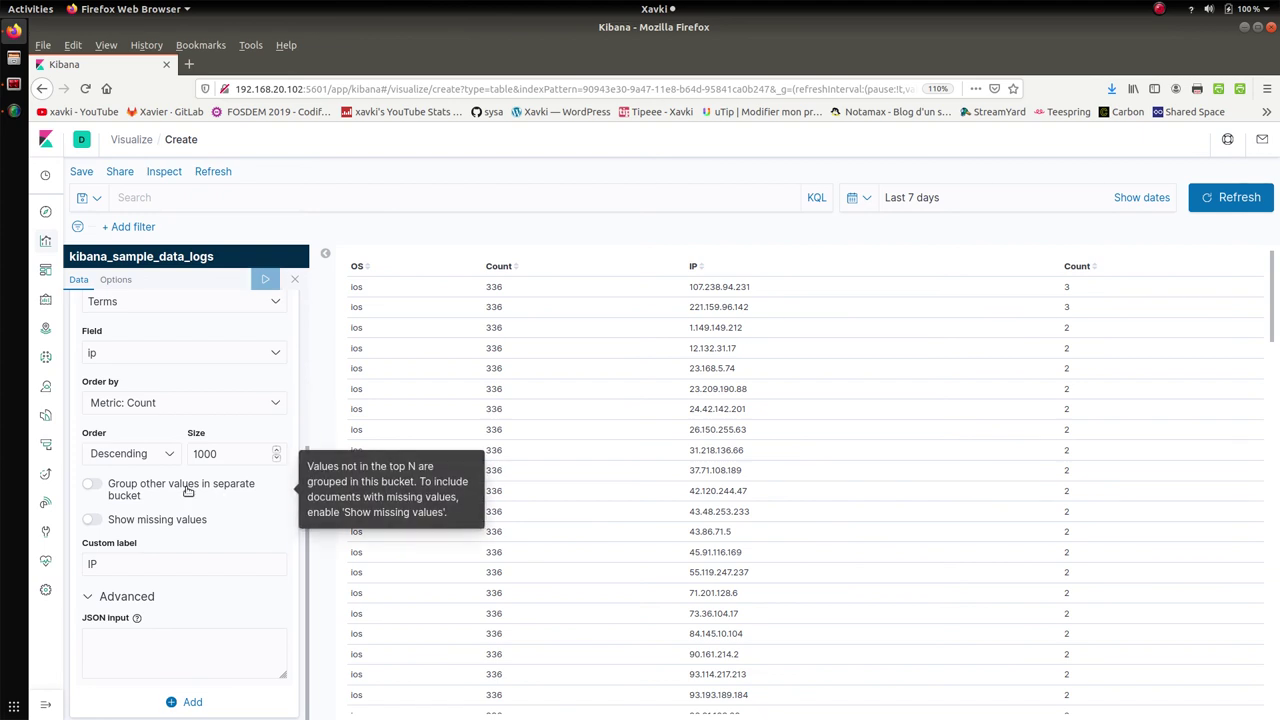
{"action": "left_click", "coordinate": [187, 491]}
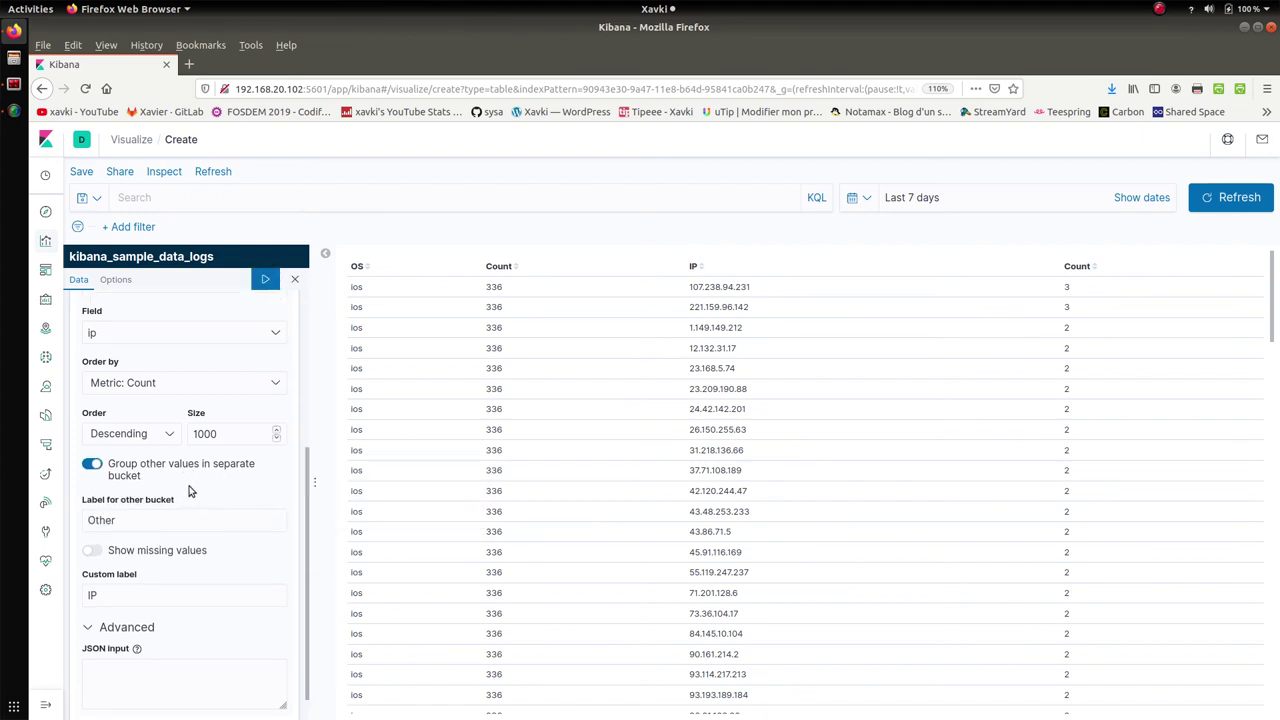
{"action": "left_click", "coordinate": [118, 469]}
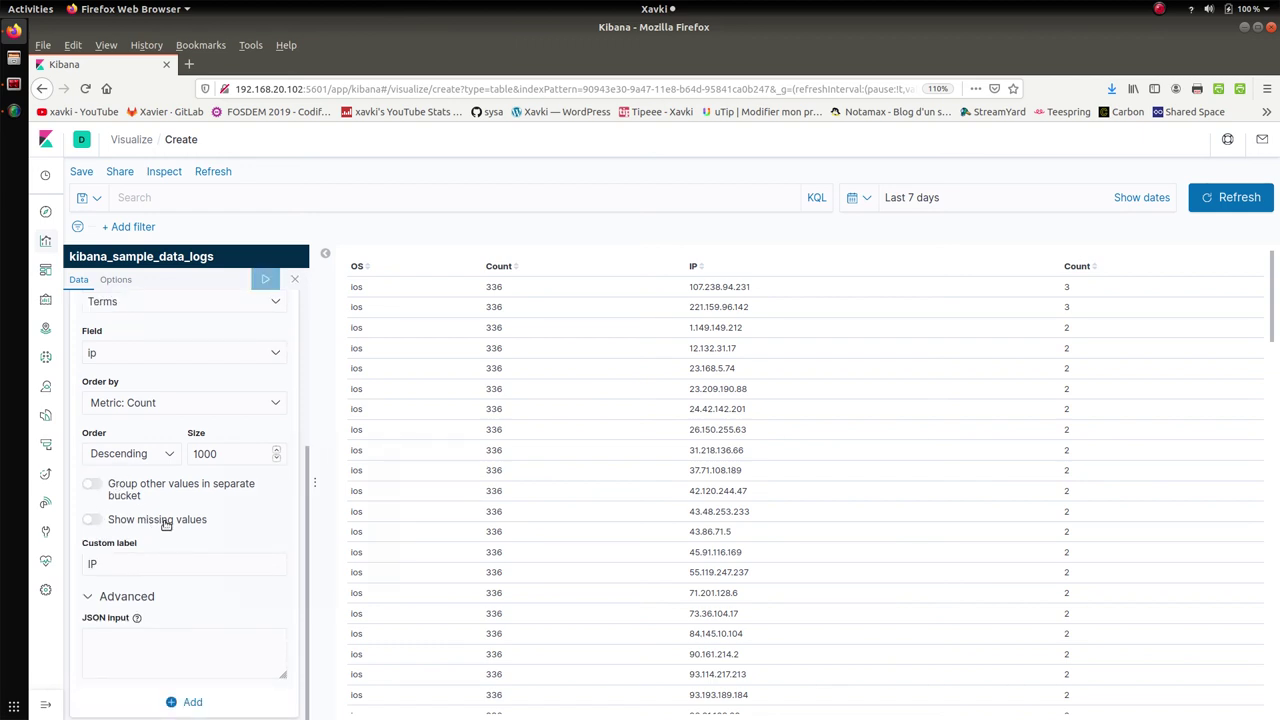
{"action": "left_click", "coordinate": [137, 525]}
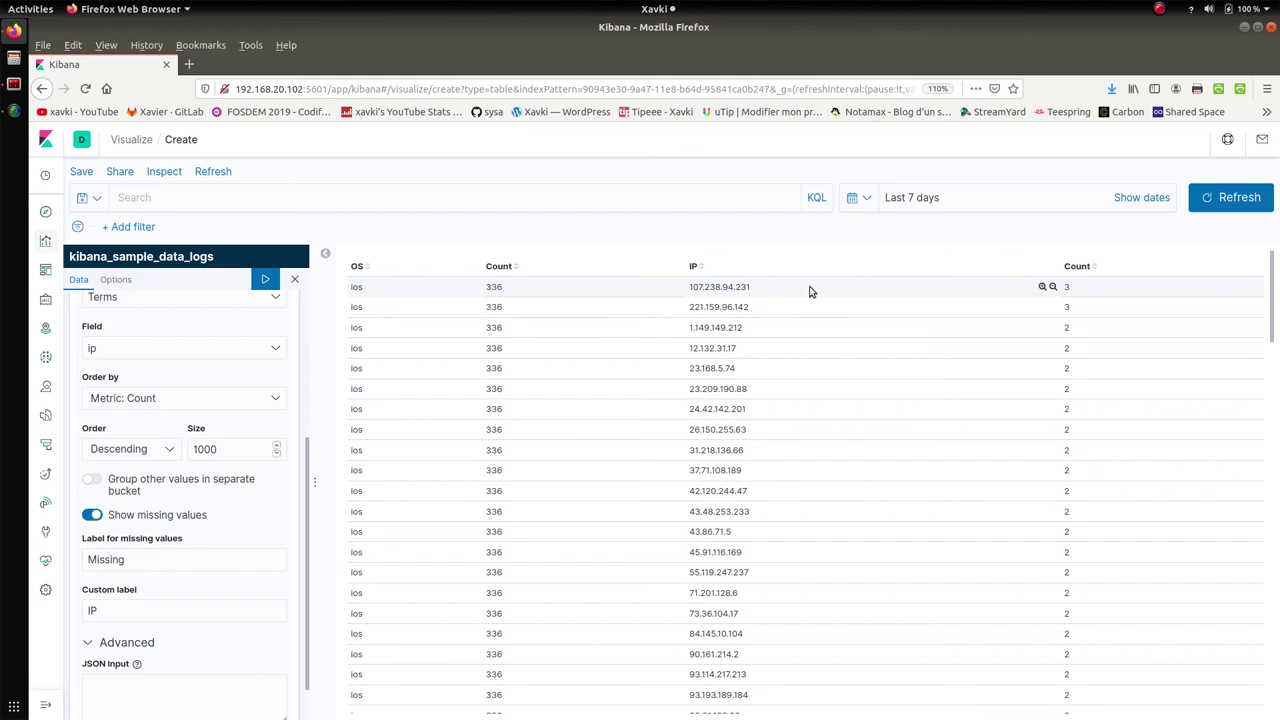
{"action": "left_click", "coordinate": [179, 518]}
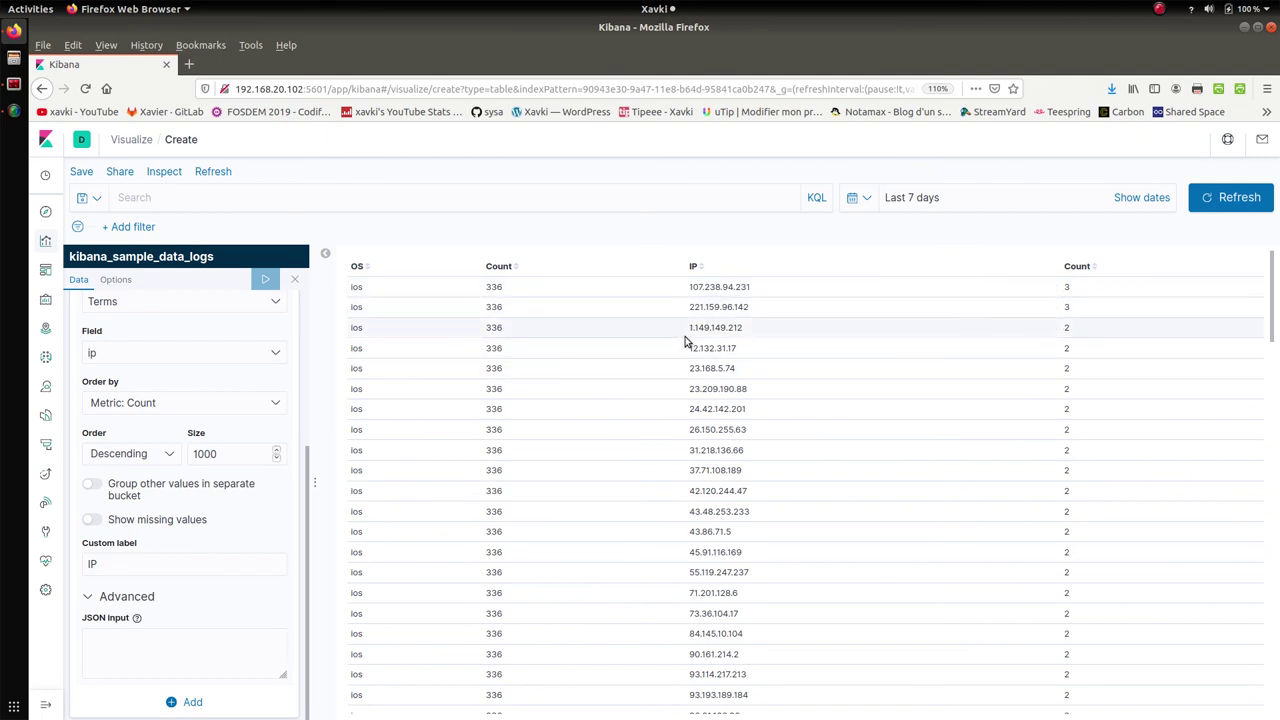
- Turn on Show missing values for the ip bucket and clear its label for missing values
{"action": "left_click", "coordinate": [160, 519]}
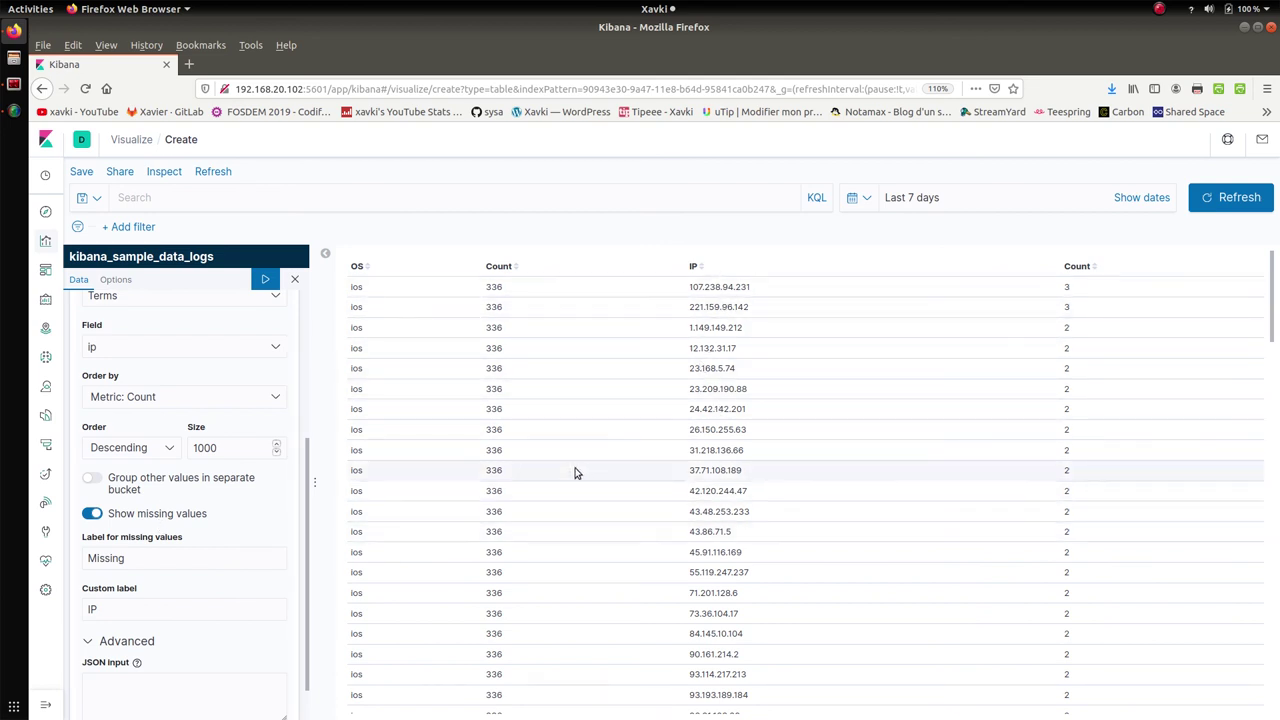
{"action": "left_click_drag", "start_coordinate": [204, 559], "coordinate": [57, 545]}
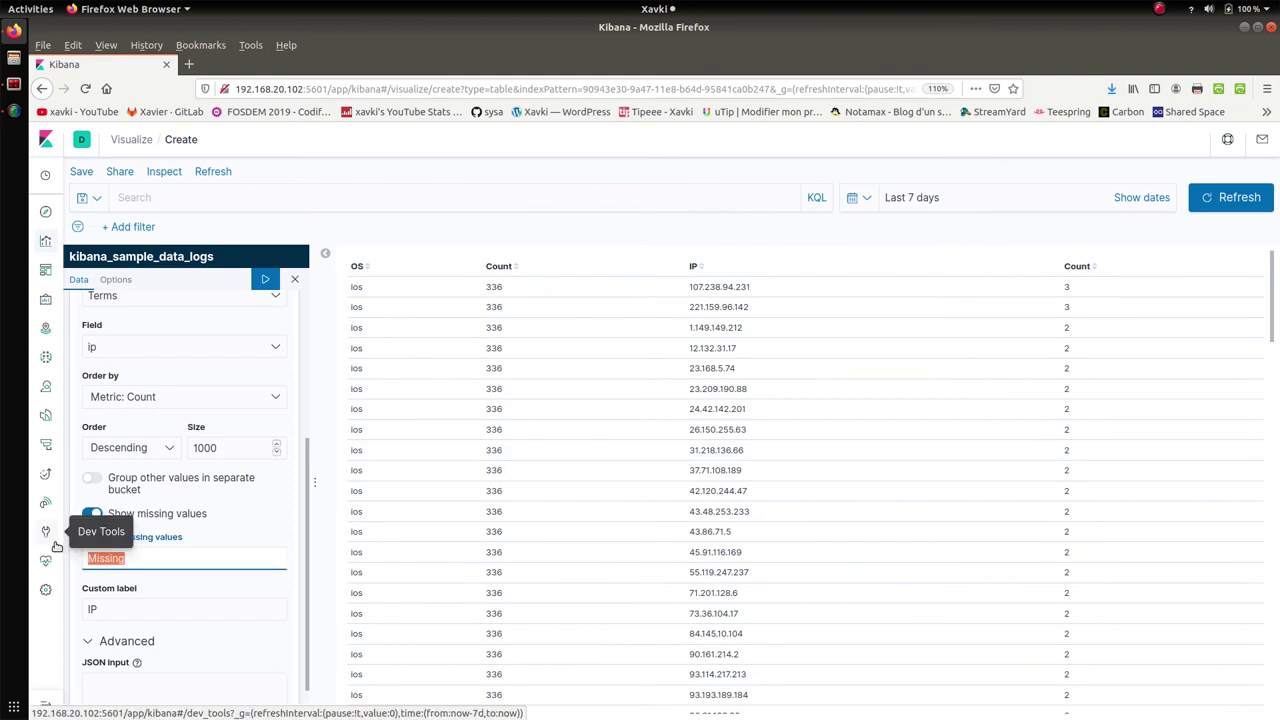
{"action": "key", "text": "BackSpace"}
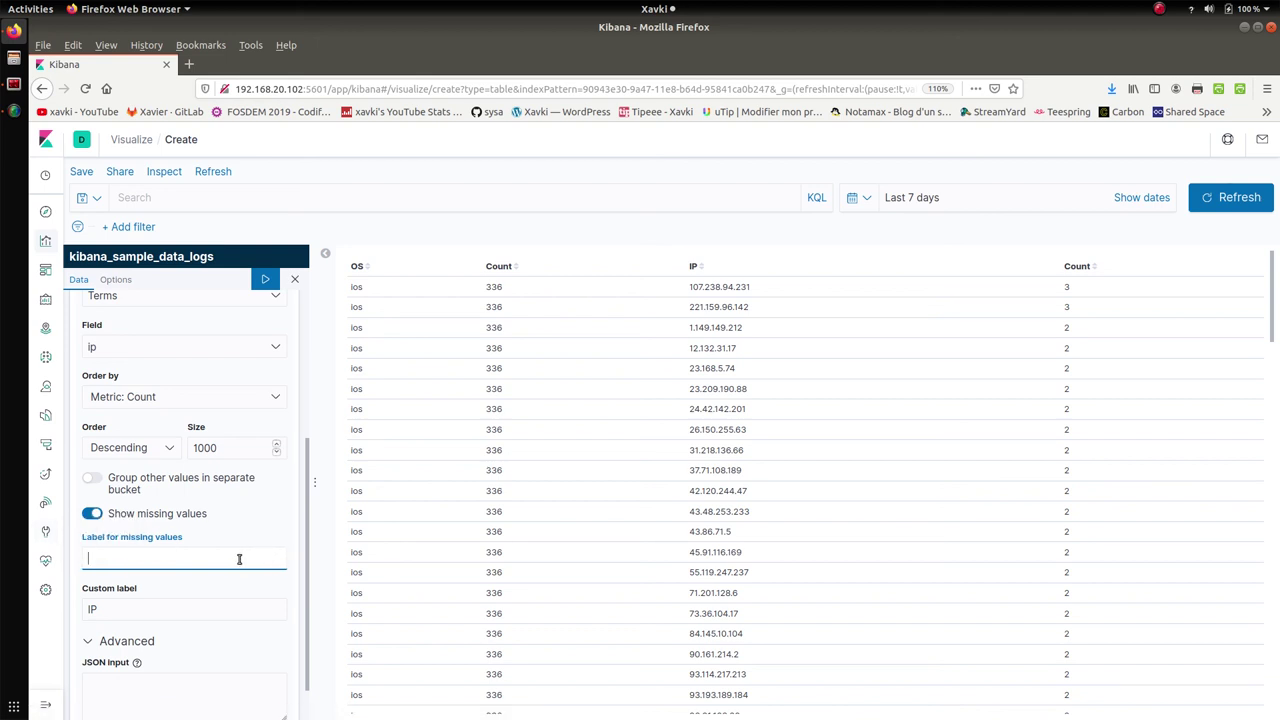
{"action": "left_click", "coordinate": [265, 583]}
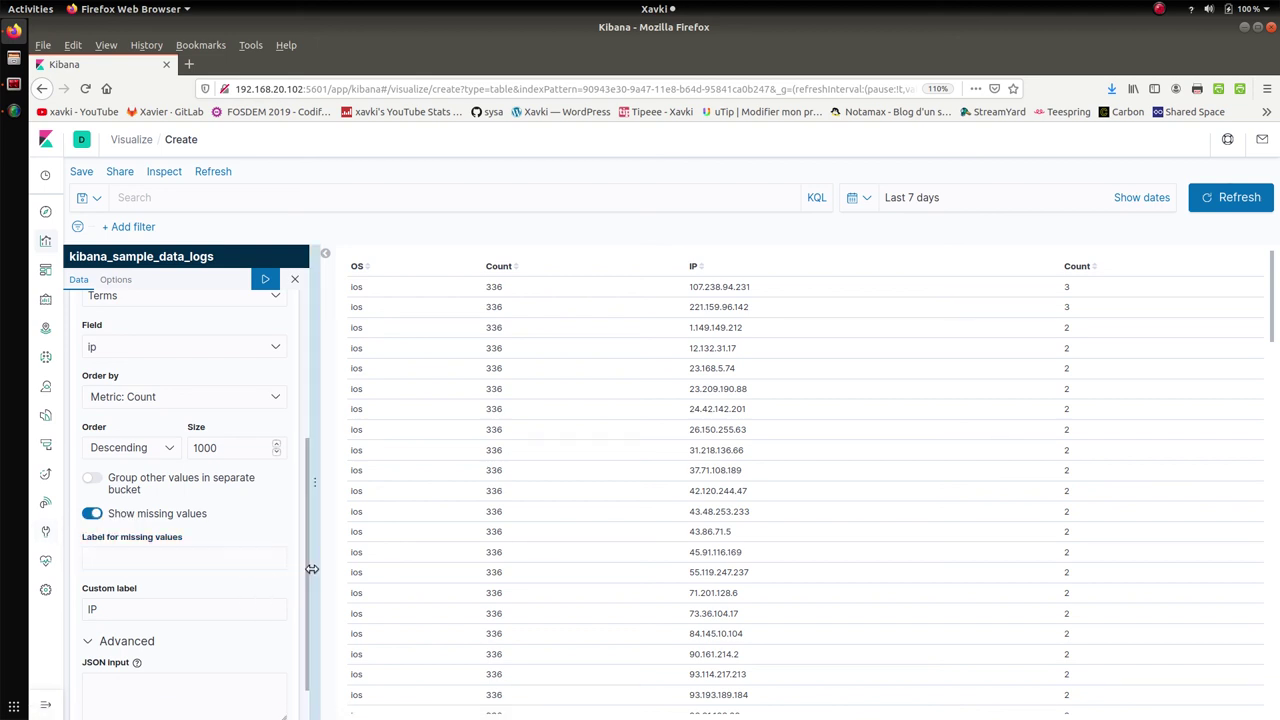
{"action": "left_click_drag", "start_coordinate": [307, 573], "coordinate": [309, 405]}
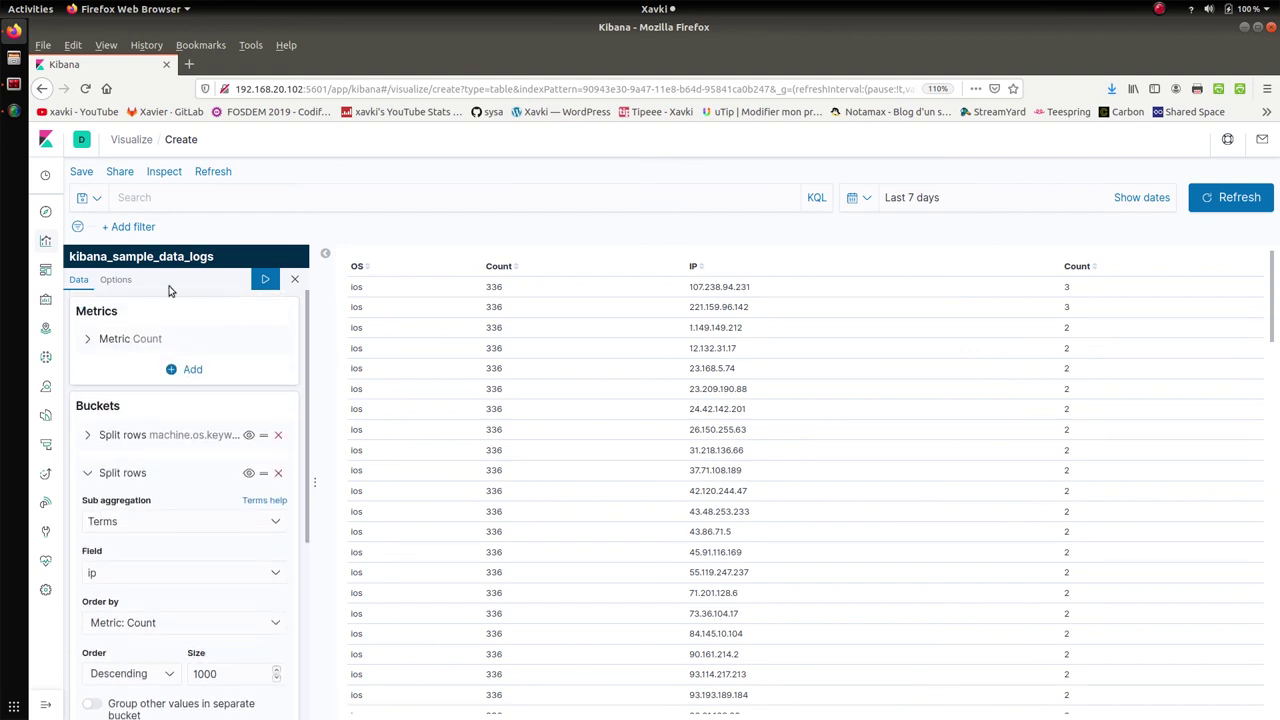
- Check the table's display options and time range dates, and apply the pending bucket changes
{"action": "left_click", "coordinate": [113, 279]}
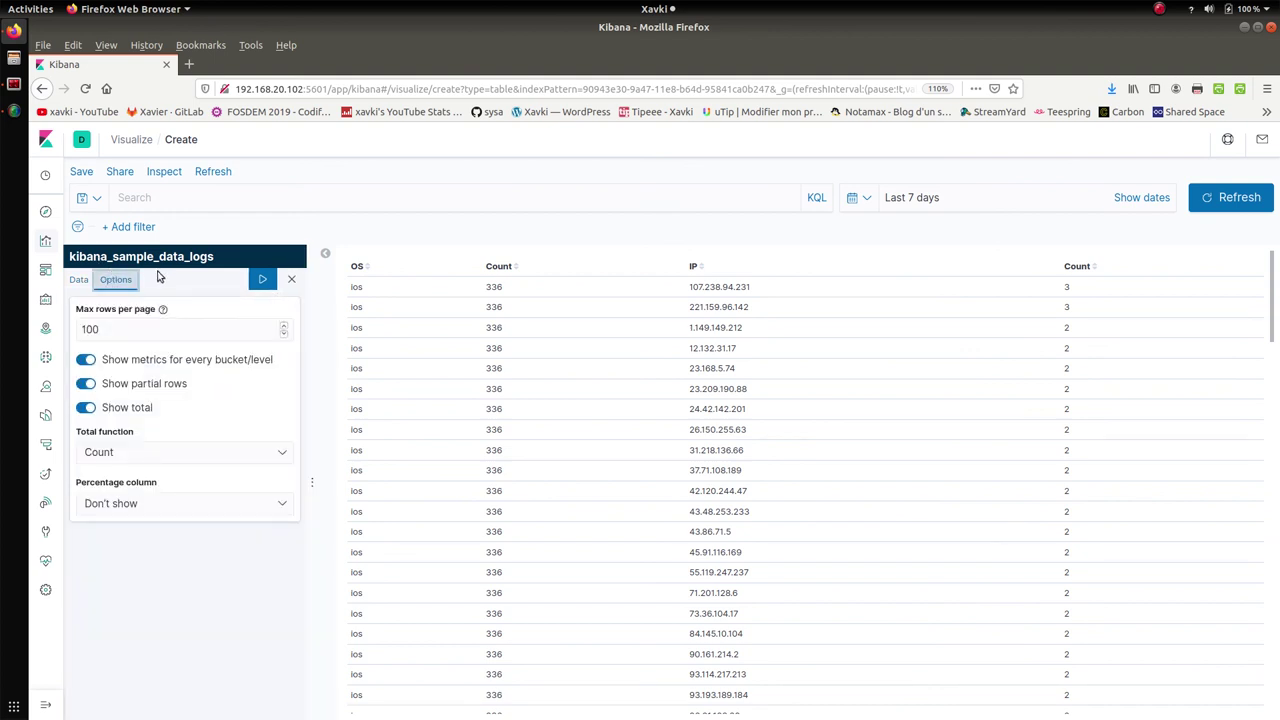
{"action": "left_click", "coordinate": [1056, 193]}
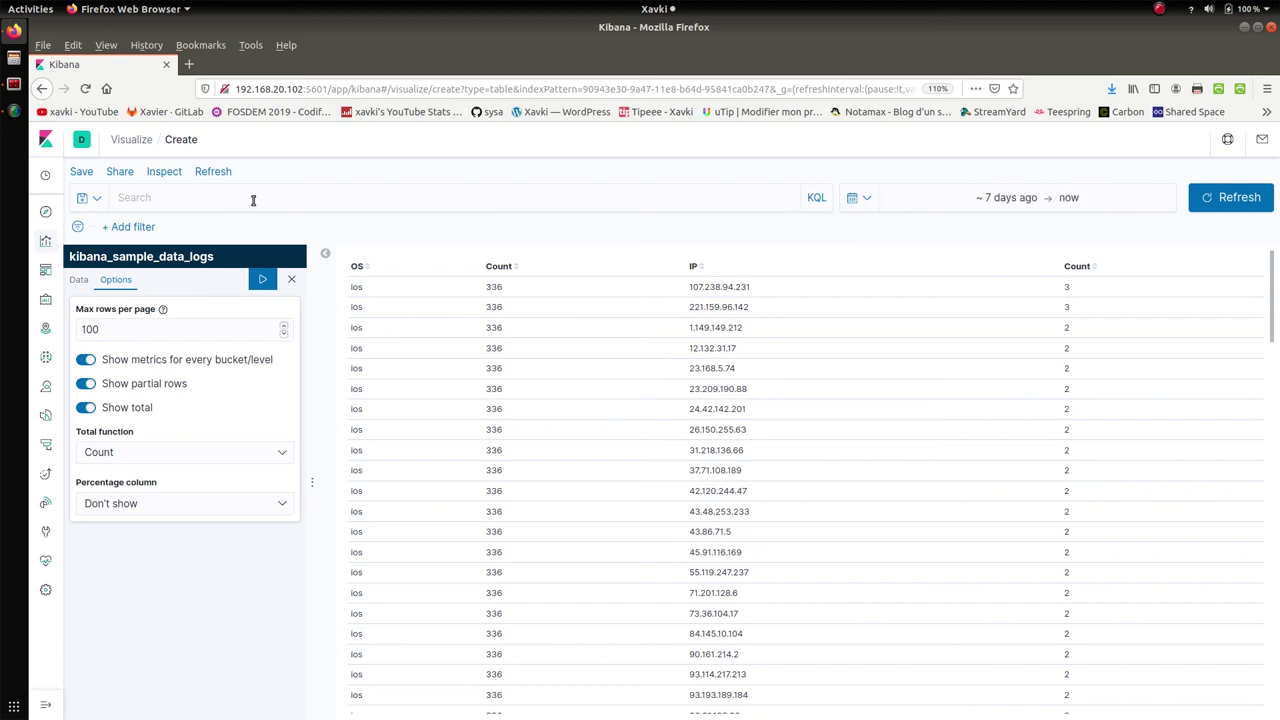
{"action": "left_click", "coordinate": [82, 172]}
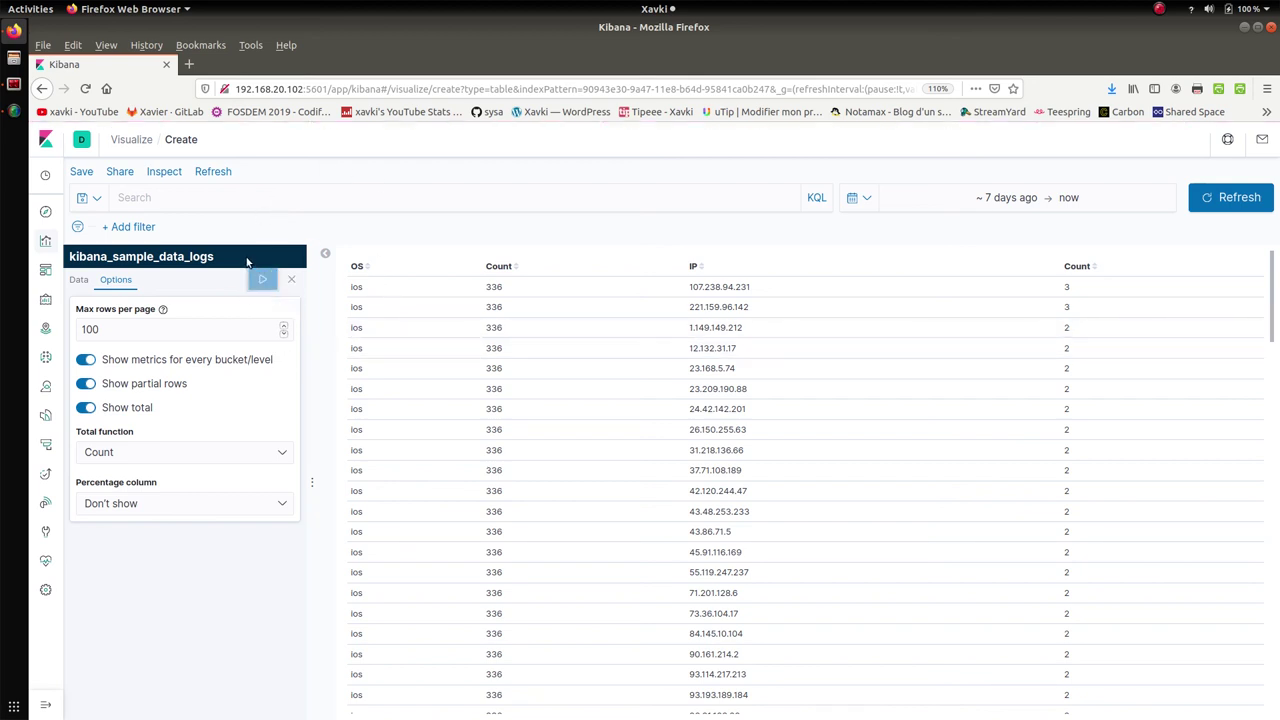
- Save the visualization with the title MonPremierTableau
{"action": "left_click", "coordinate": [81, 172]}
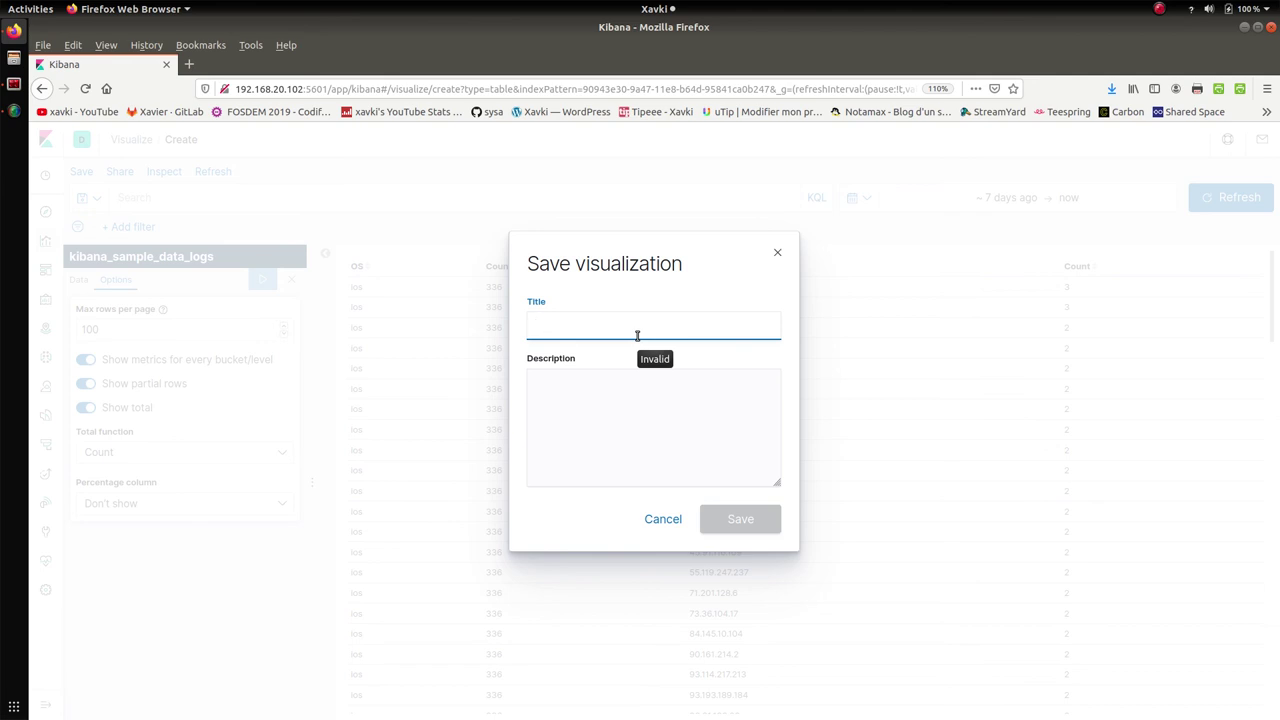
{"action": "type", "text": "MonPremierTableau"}
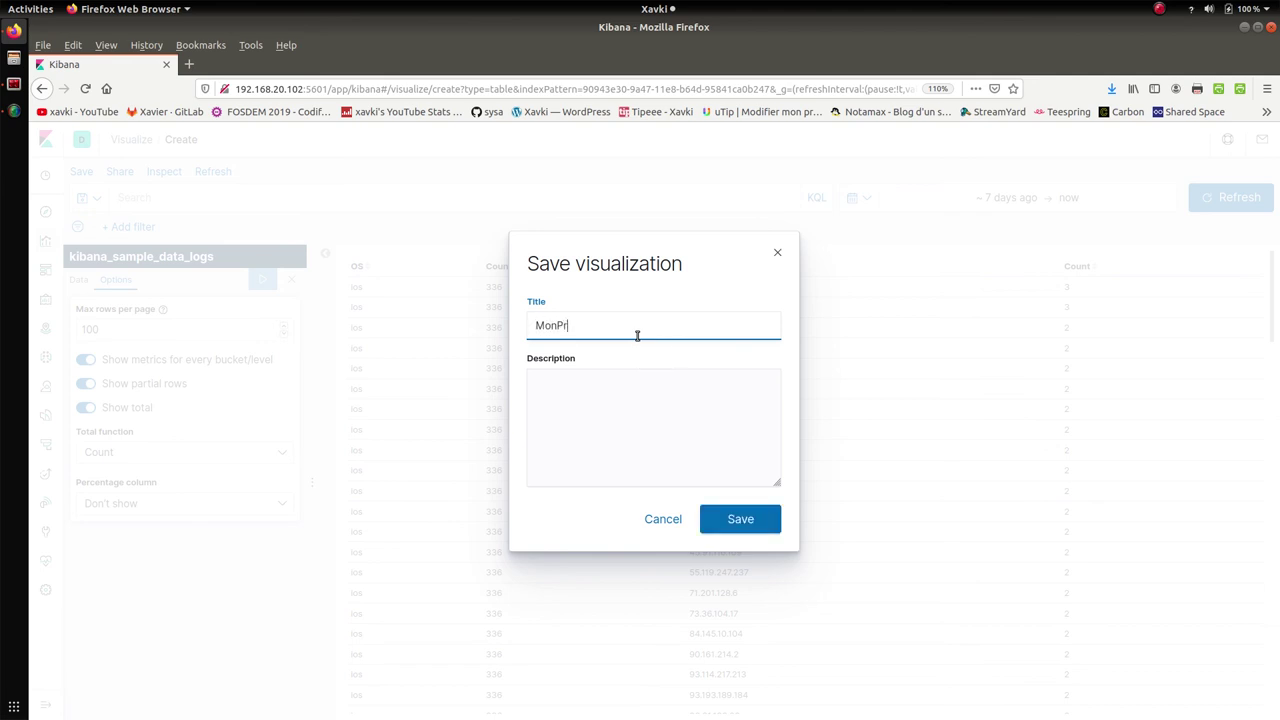
{"action": "left_click", "coordinate": [741, 517]}
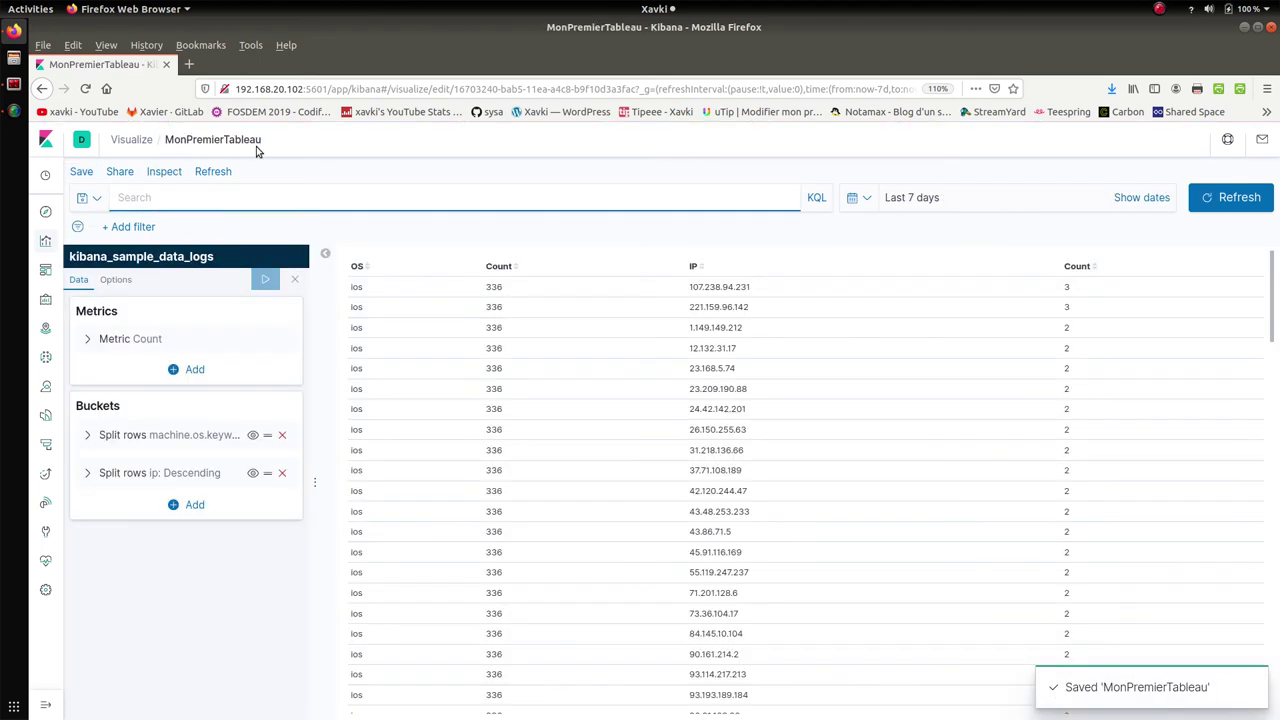
- Review the visualization's sharing choices for permalinks and embed code without copying anything
{"action": "left_click", "coordinate": [120, 172]}
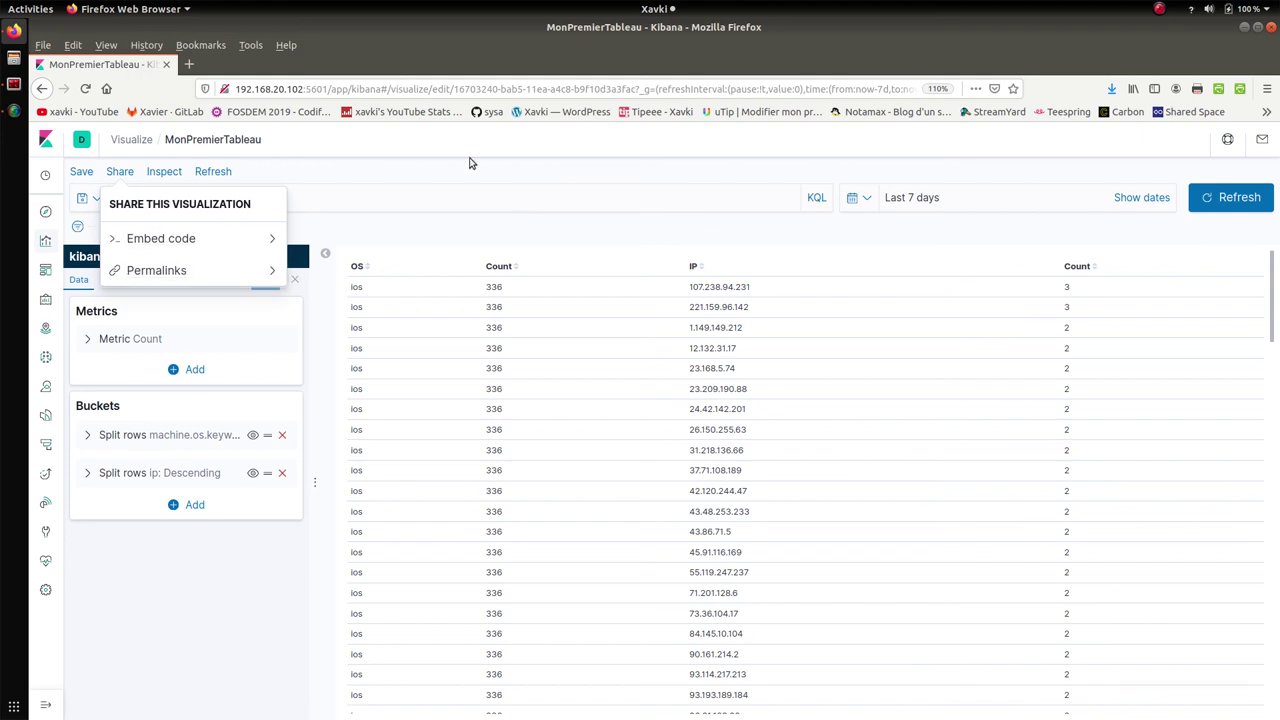
{"action": "left_click", "coordinate": [262, 275]}
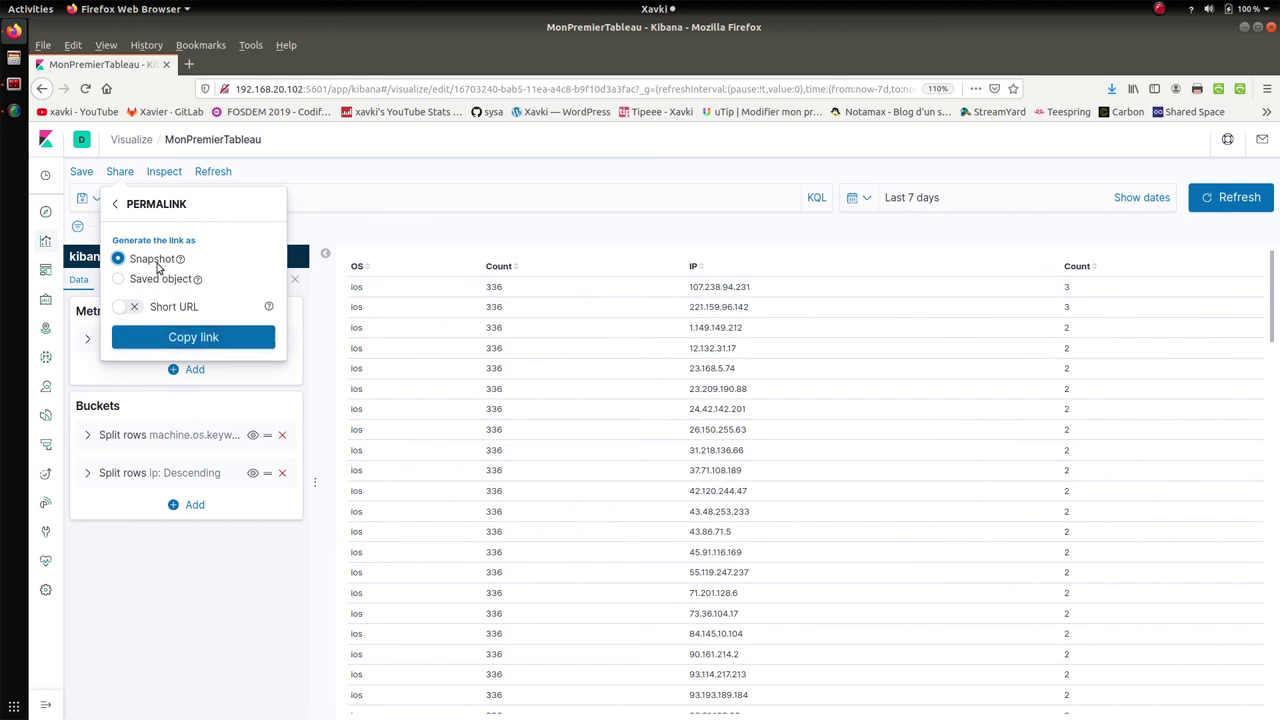
{"action": "left_click", "coordinate": [112, 210]}
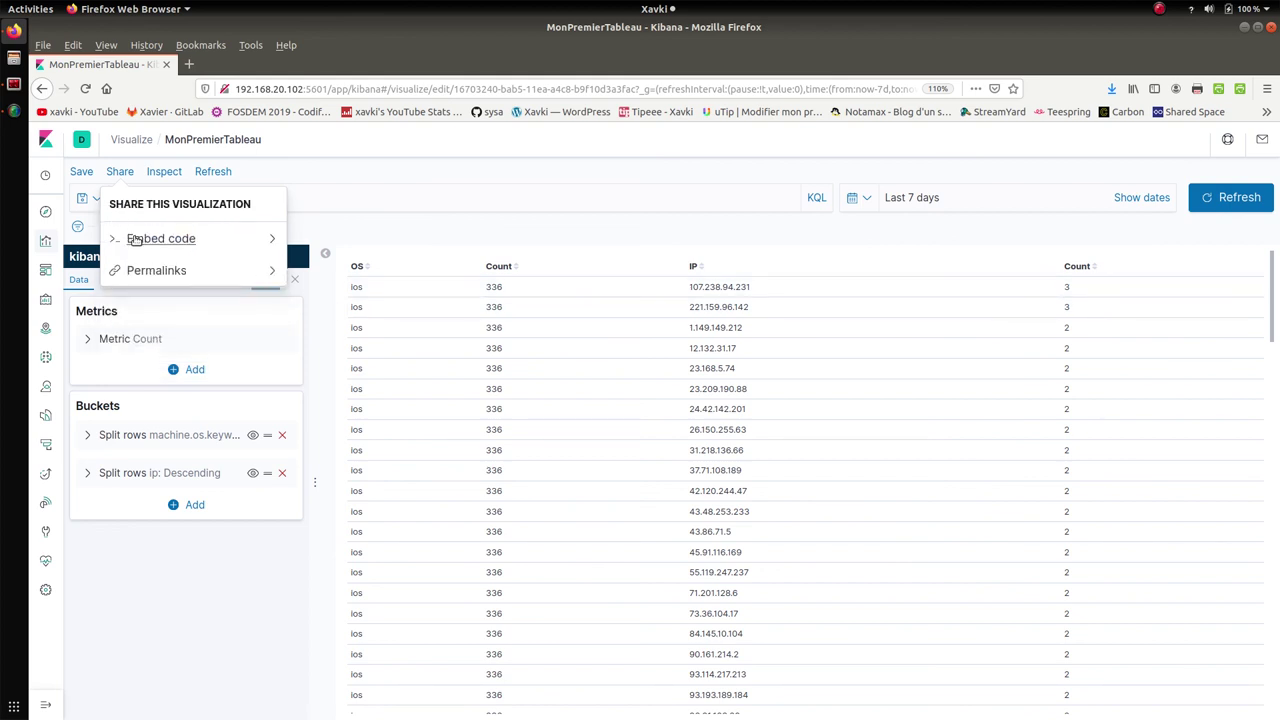
{"action": "left_click", "coordinate": [258, 242]}
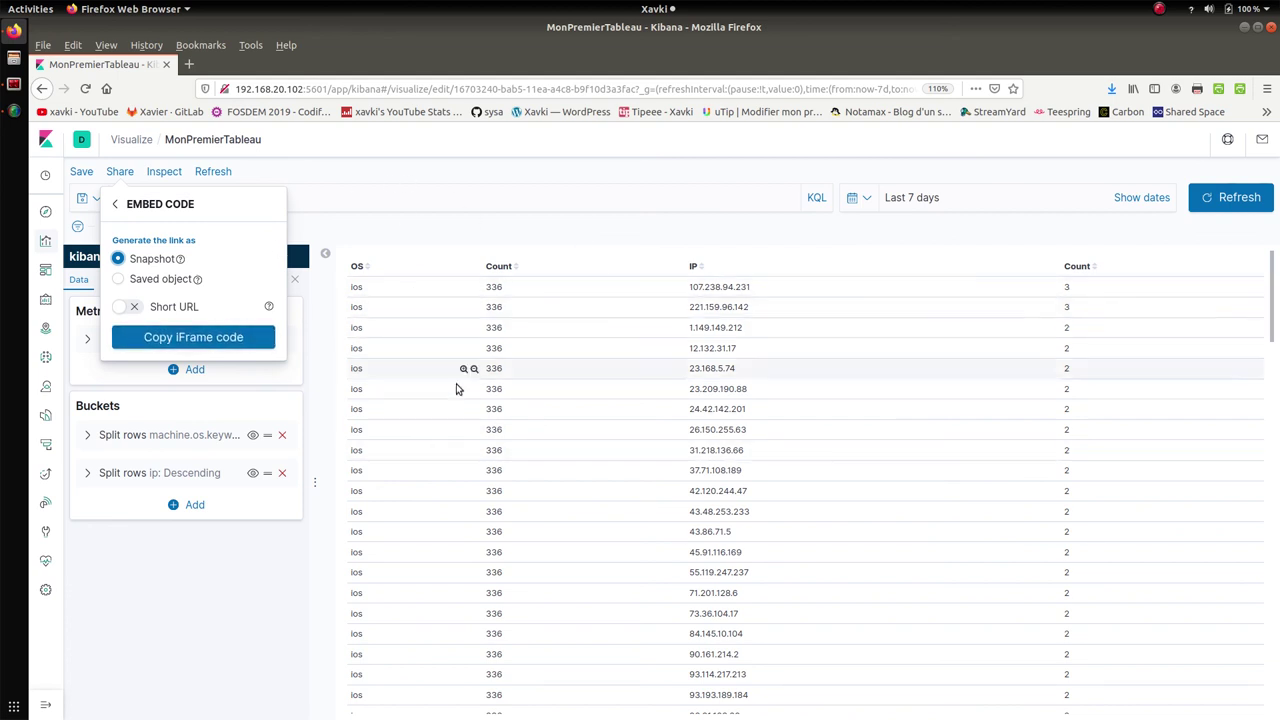
{"action": "left_click", "coordinate": [119, 204]}
- Inspect the visualization's data and its request statistics, request body and response, and close the inspector
{"action": "left_click", "coordinate": [164, 173]}
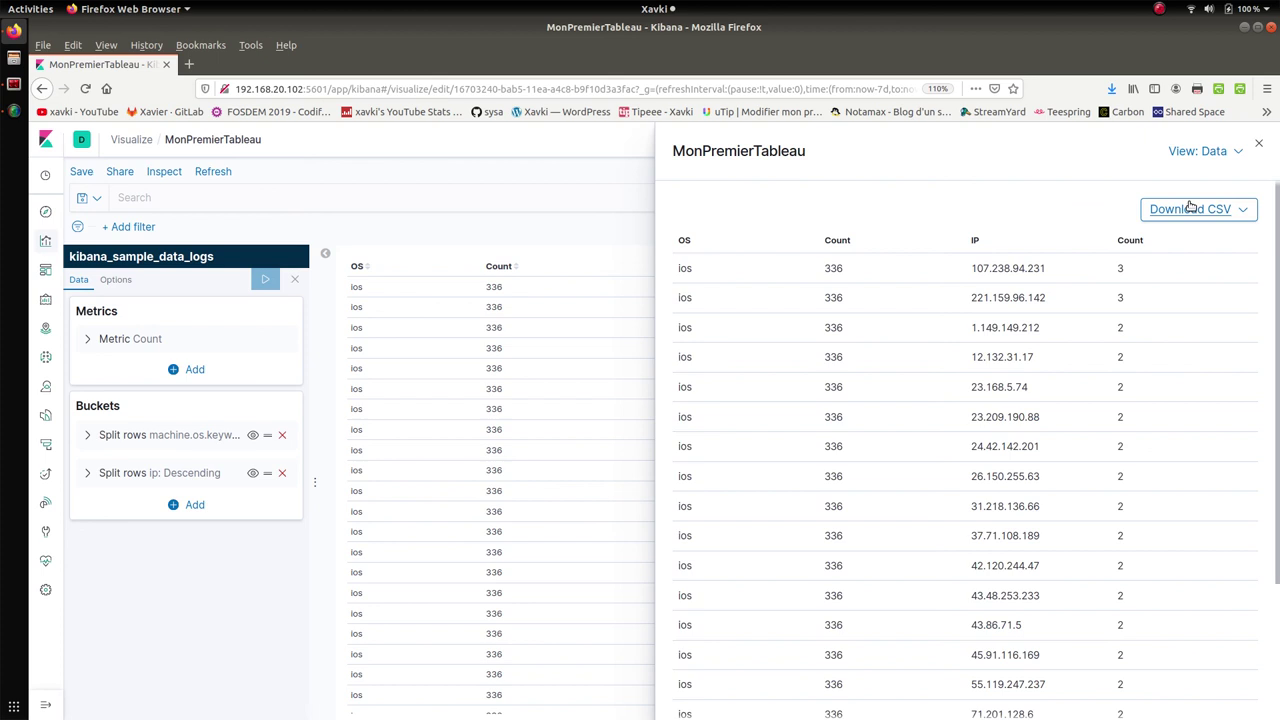
{"action": "left_click", "coordinate": [1243, 153]}
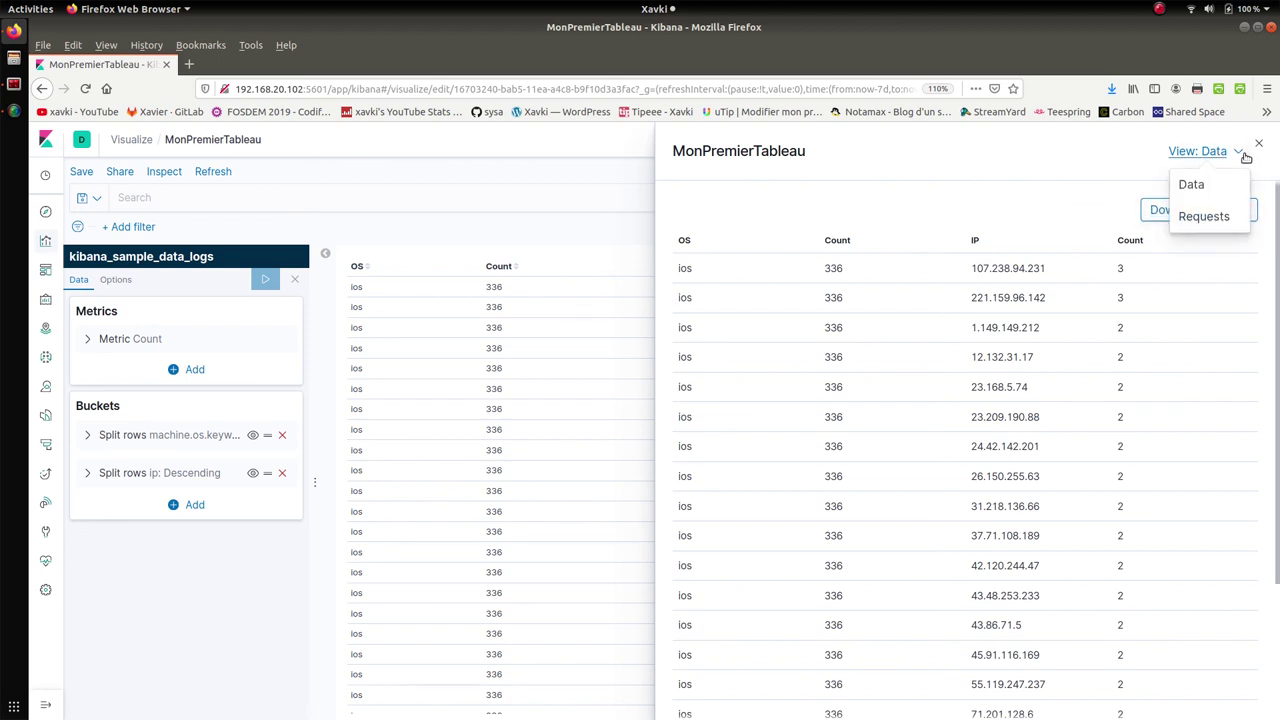
{"action": "left_click", "coordinate": [1205, 219]}
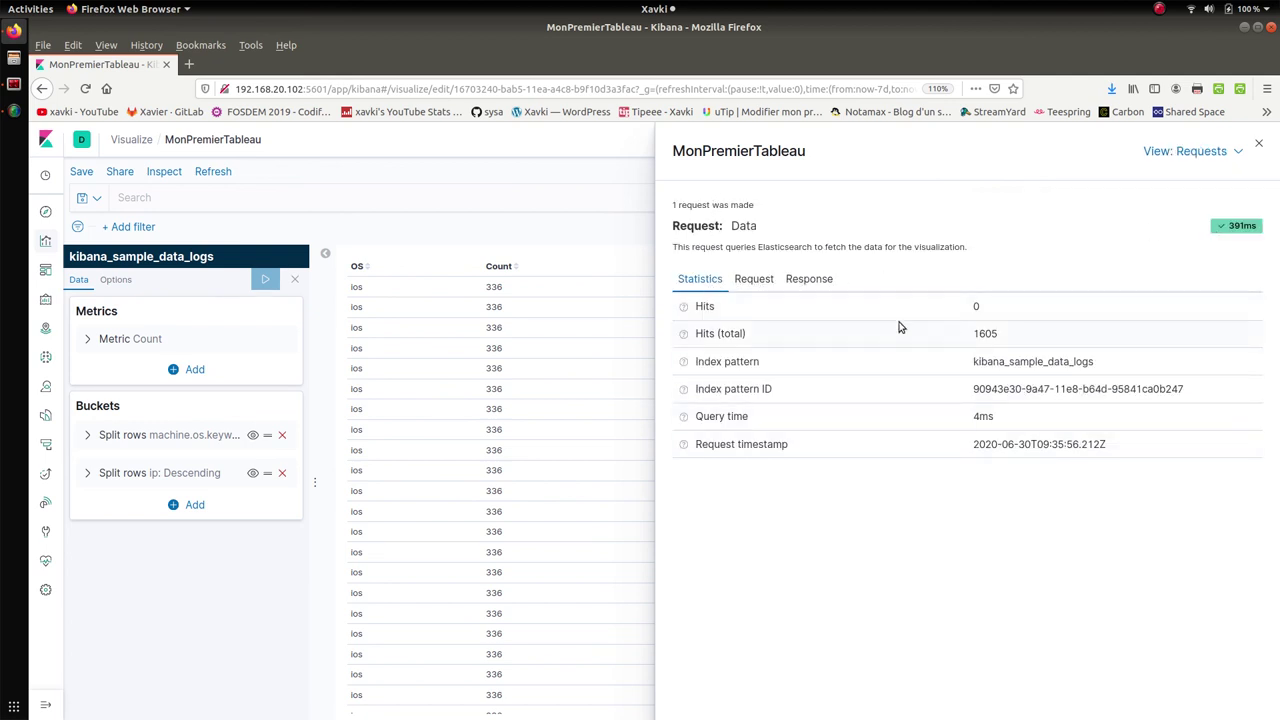
{"action": "left_click", "coordinate": [752, 281]}
{"action": "left_click_drag", "start_coordinate": [800, 324], "coordinate": [873, 706]}
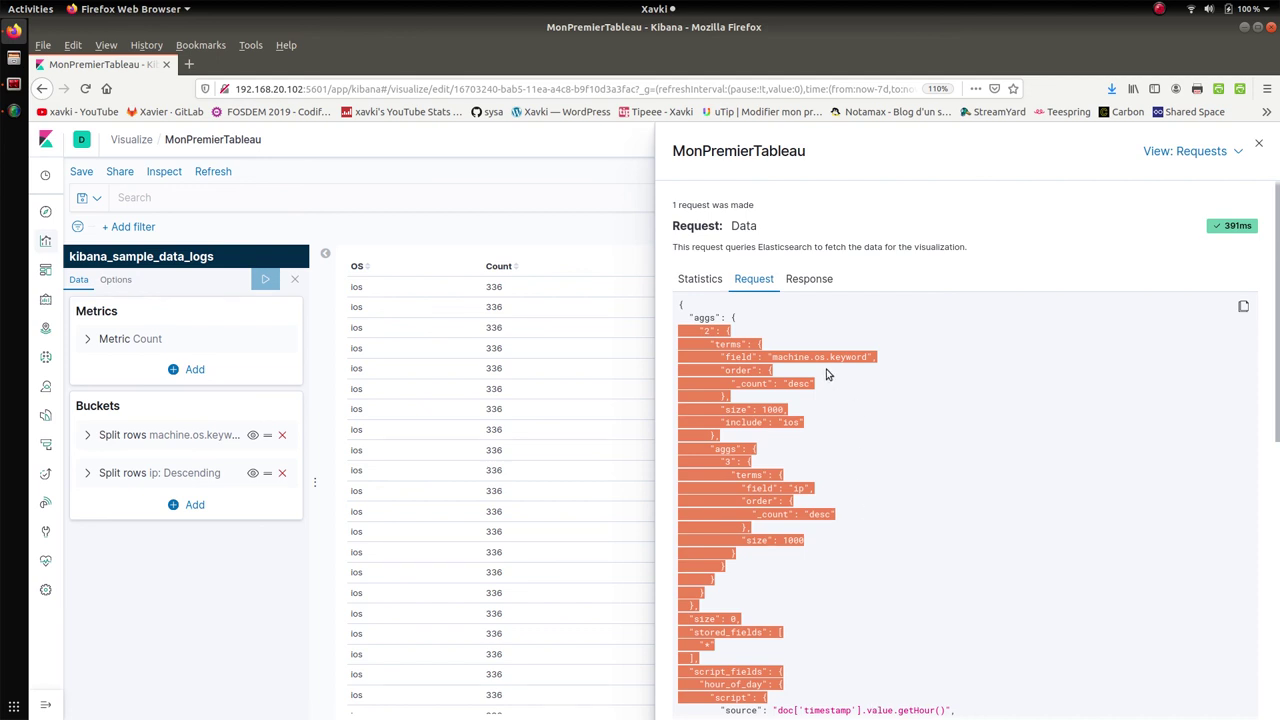
{"action": "left_click", "coordinate": [830, 282]}
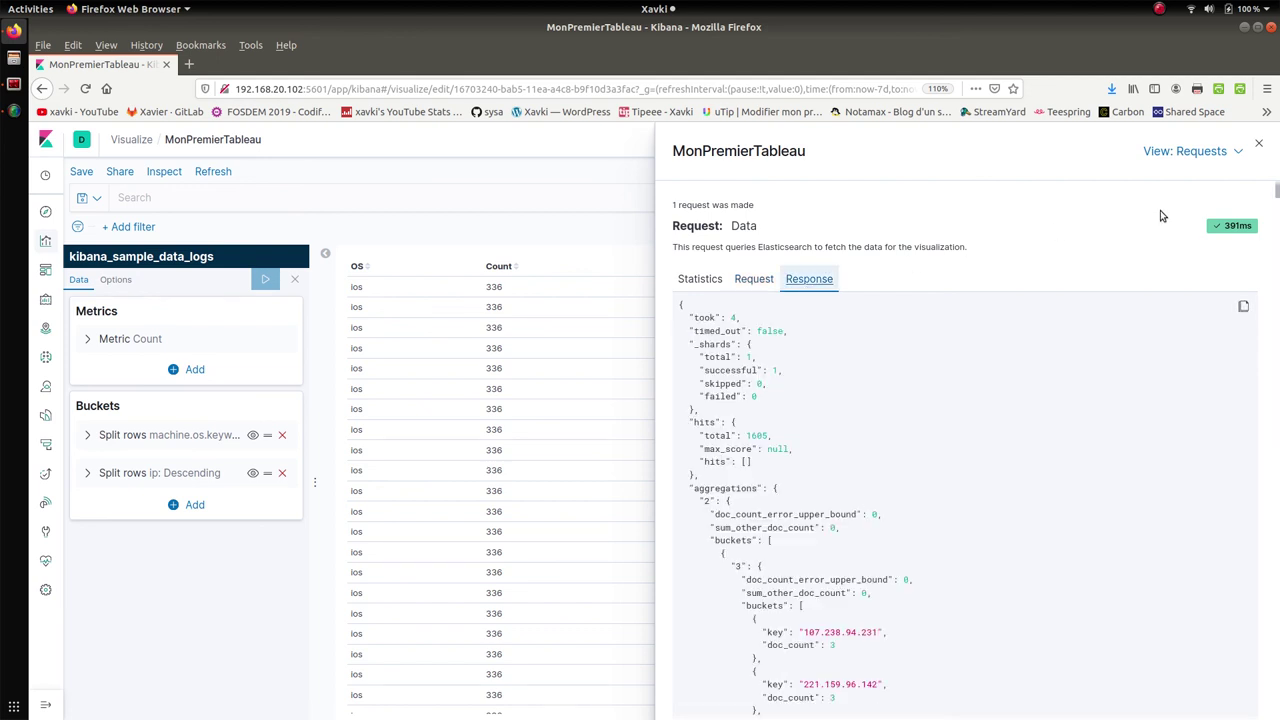
{"action": "left_click", "coordinate": [1259, 143]}
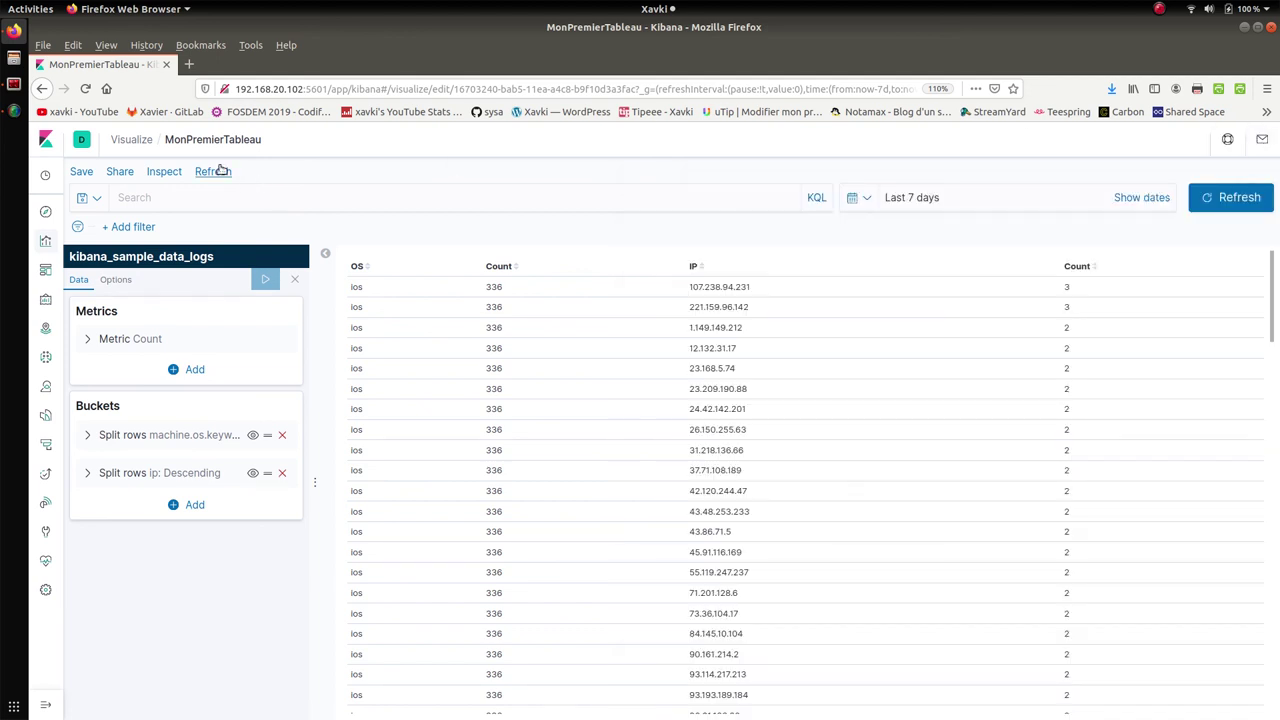
- Refresh the table, return to the visualizations list, search for MonPrem and open MonPremierTableau
{"action": "left_click", "coordinate": [222, 173]}
{"action": "left_click", "coordinate": [134, 142]}
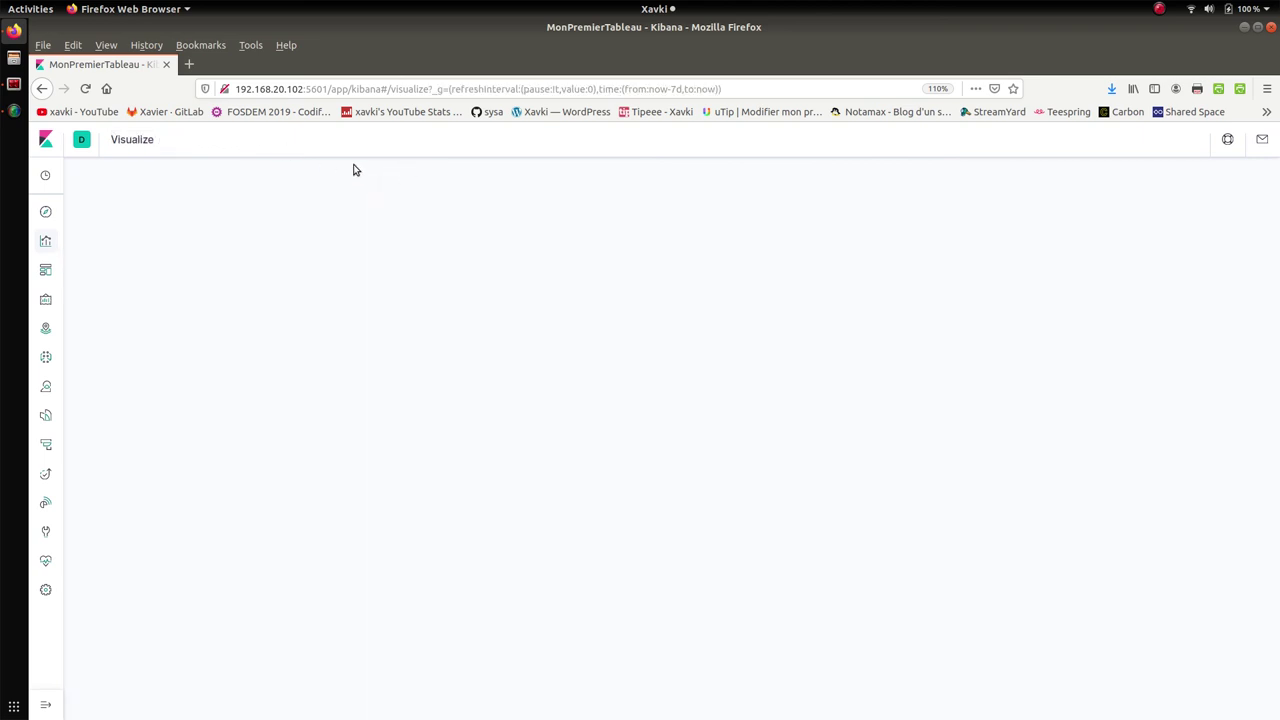
{"action": "left_click", "coordinate": [443, 264]}
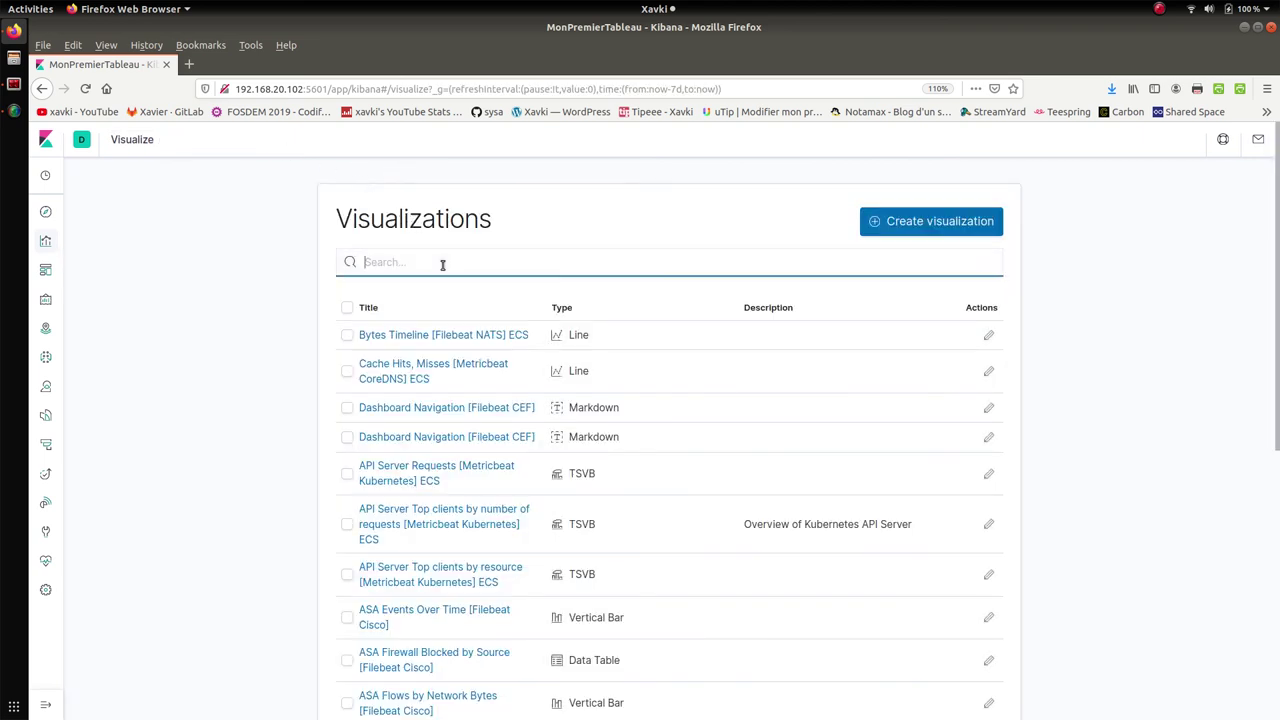
{"action": "type", "text": "MonPrem"}
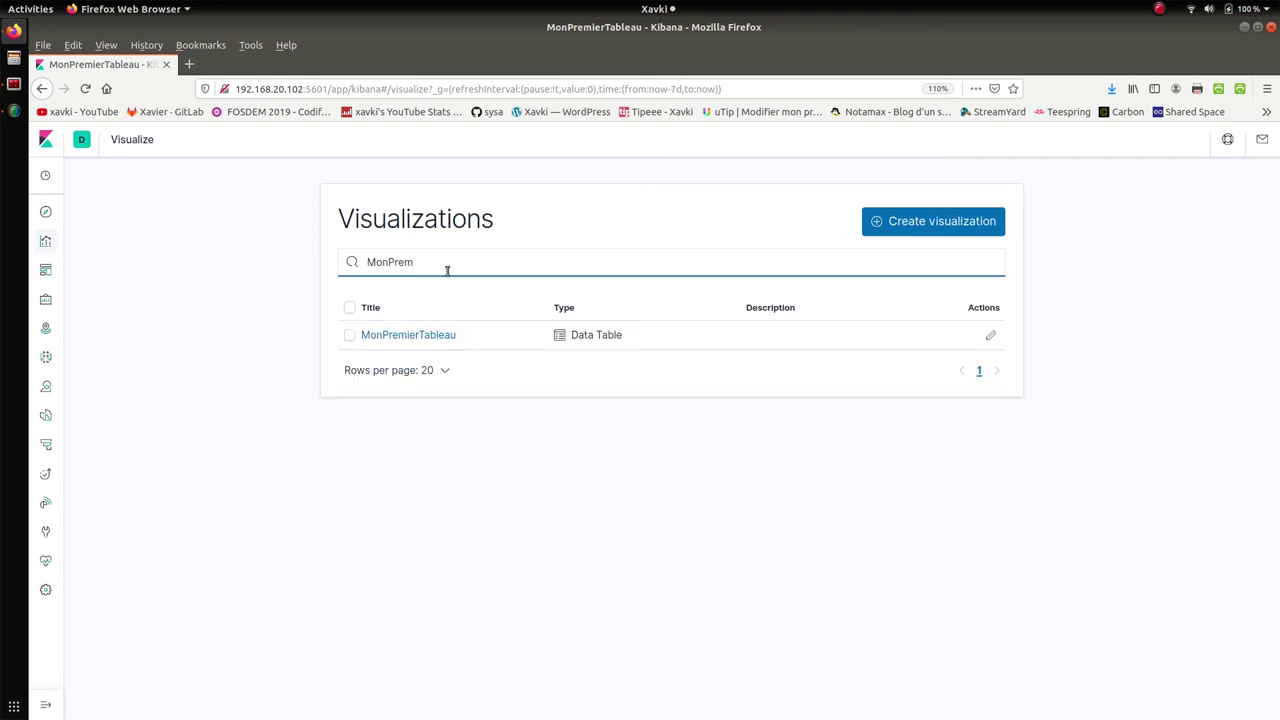
{"action": "left_click", "coordinate": [446, 338]}
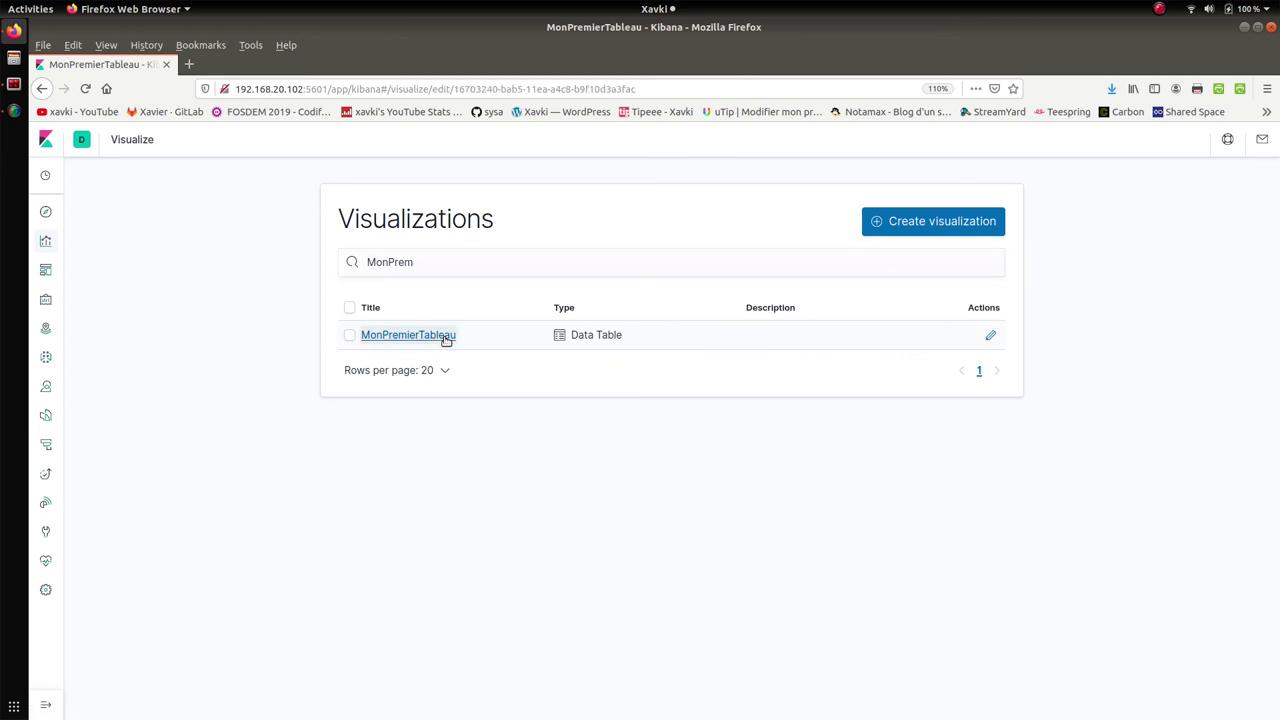